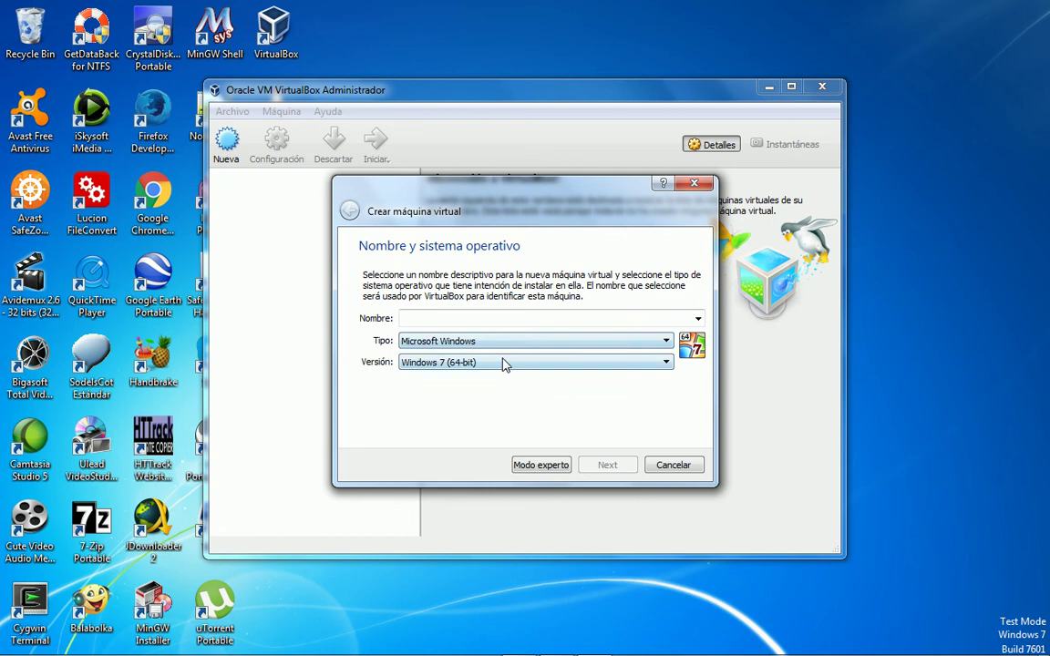
Step: Set the new machine to Microsoft Windows, version Windows ME, named WinME, and continue
left_click(504, 362)
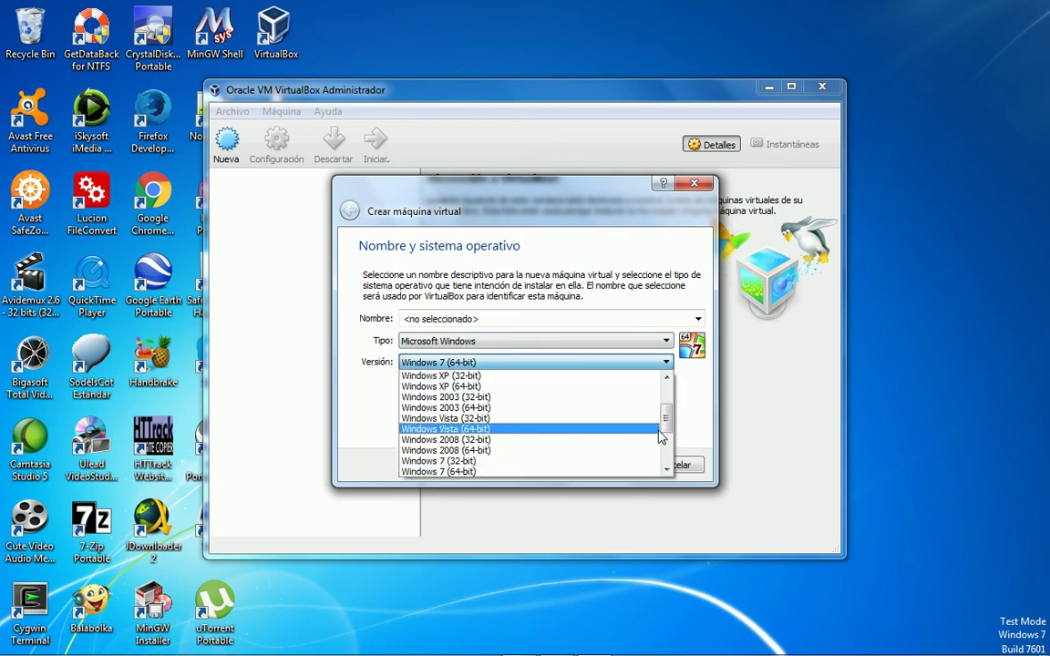
scroll(619, 421, "up", 2)
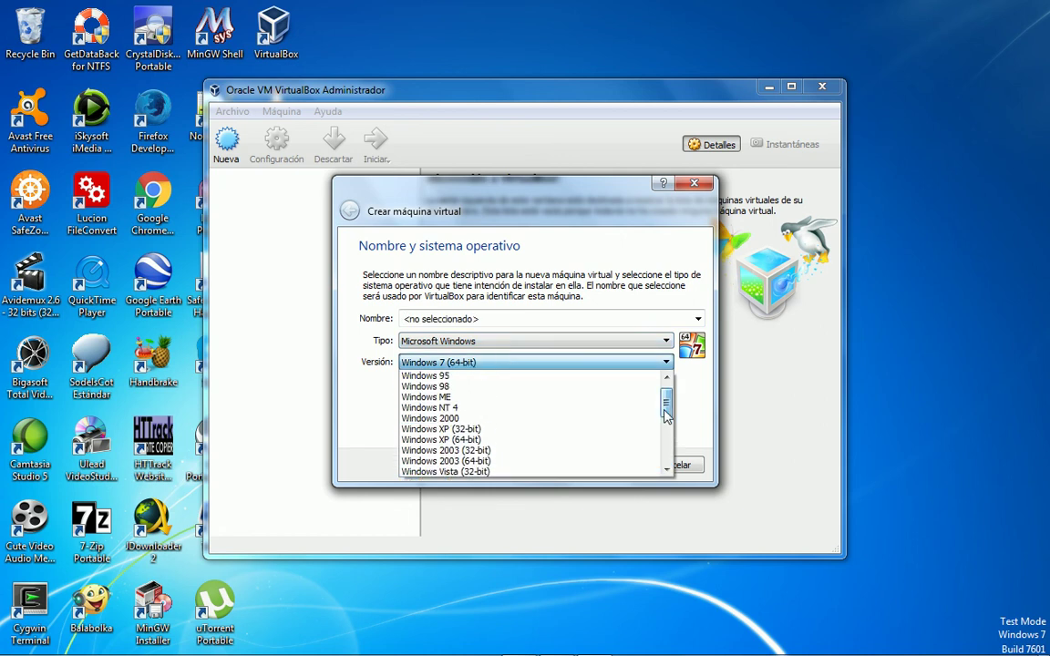
left_click(560, 400)
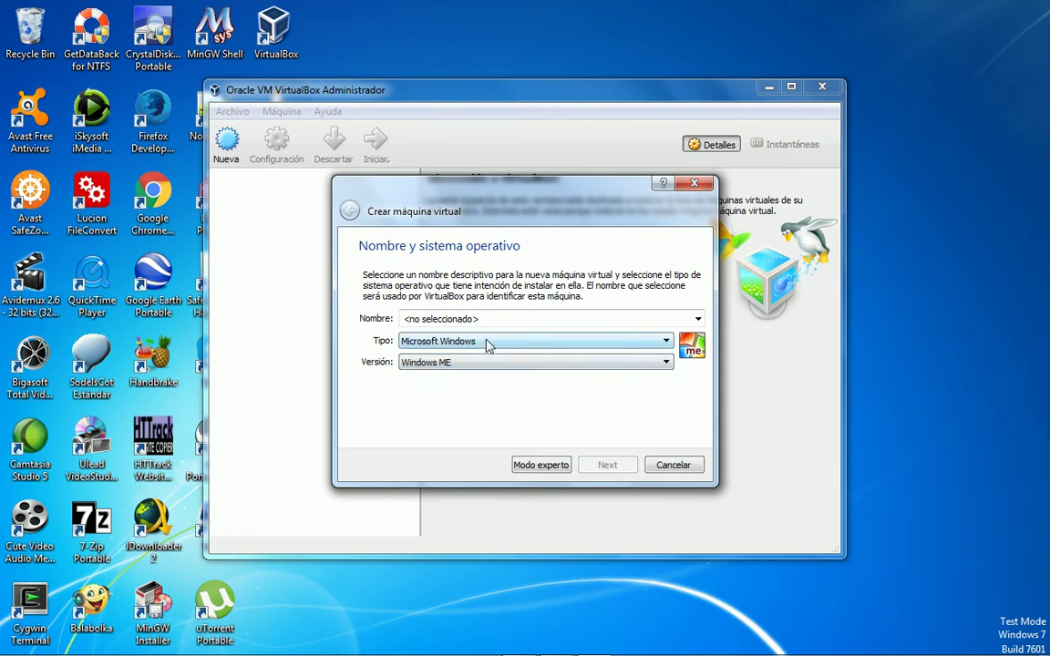
left_click(488, 342)
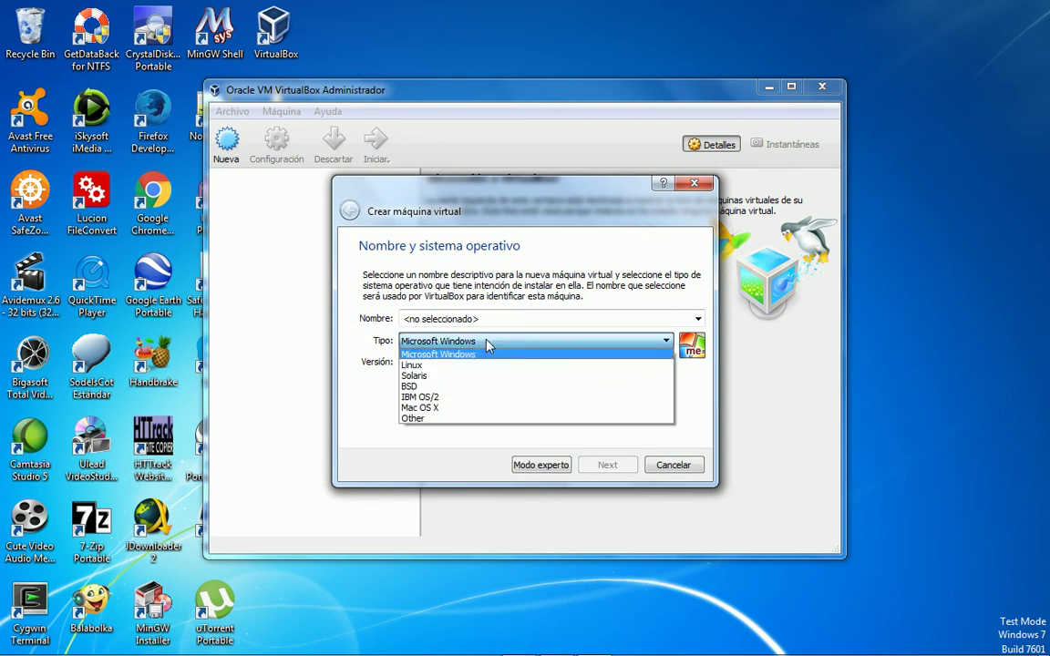
left_click(487, 344)
left_click(482, 319)
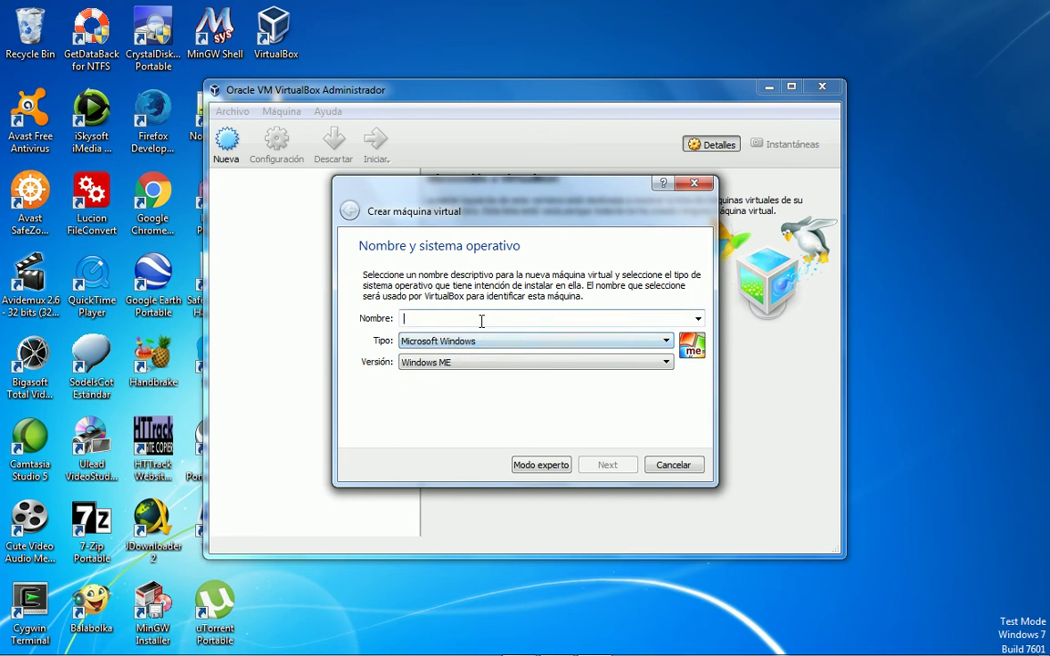
type("WinME")
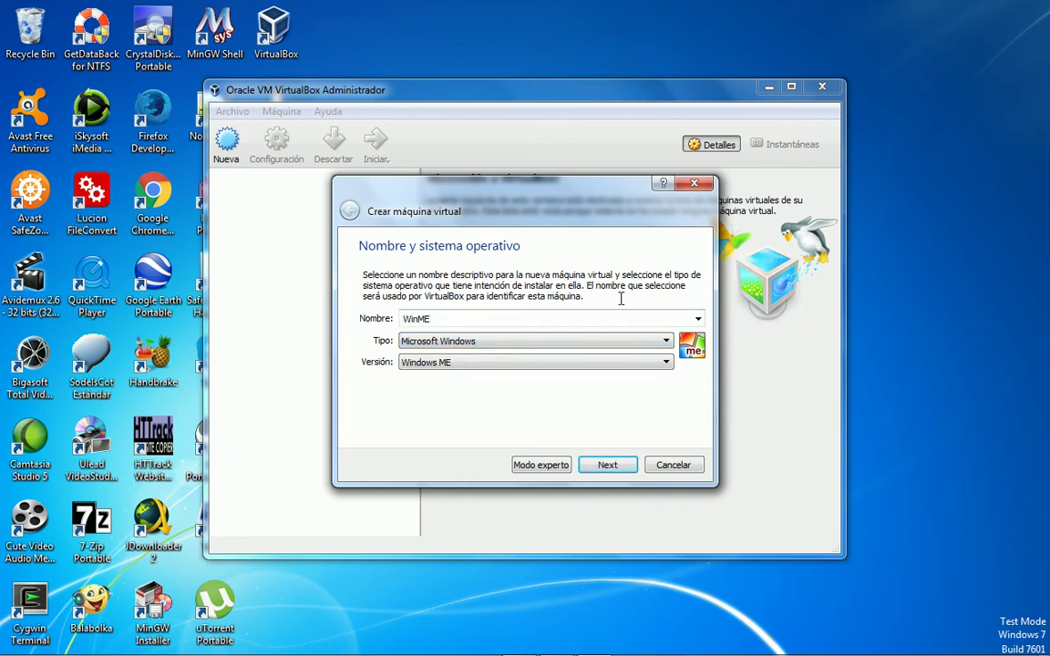
left_click(609, 469)
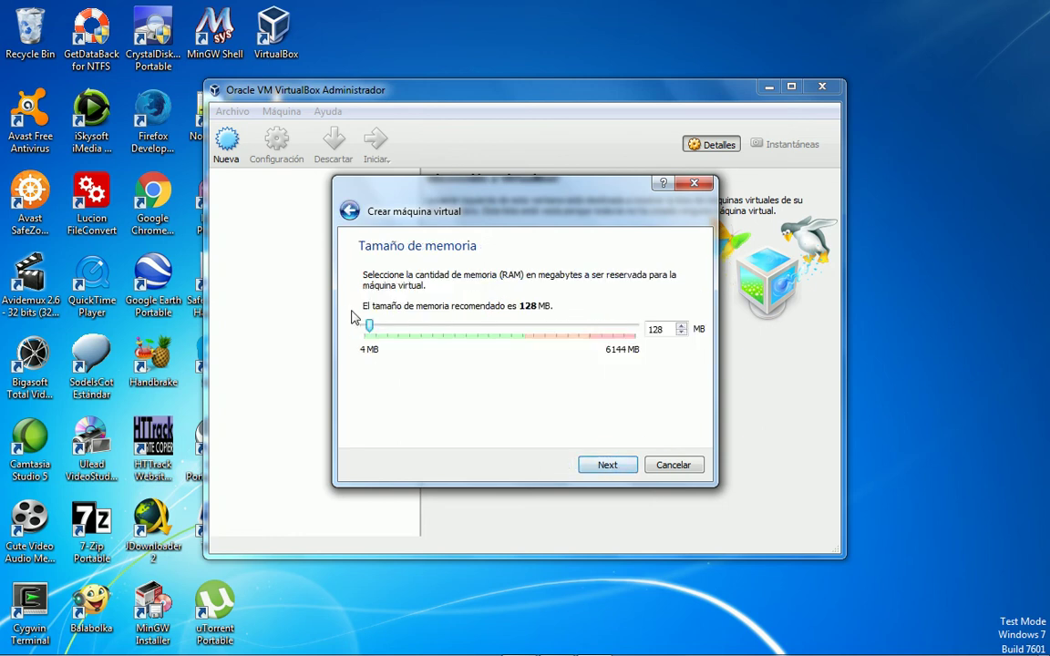
Step: Set WinME's memory to 512 MB and continue to the hard disk step
left_click_drag(370, 330, 384, 332)
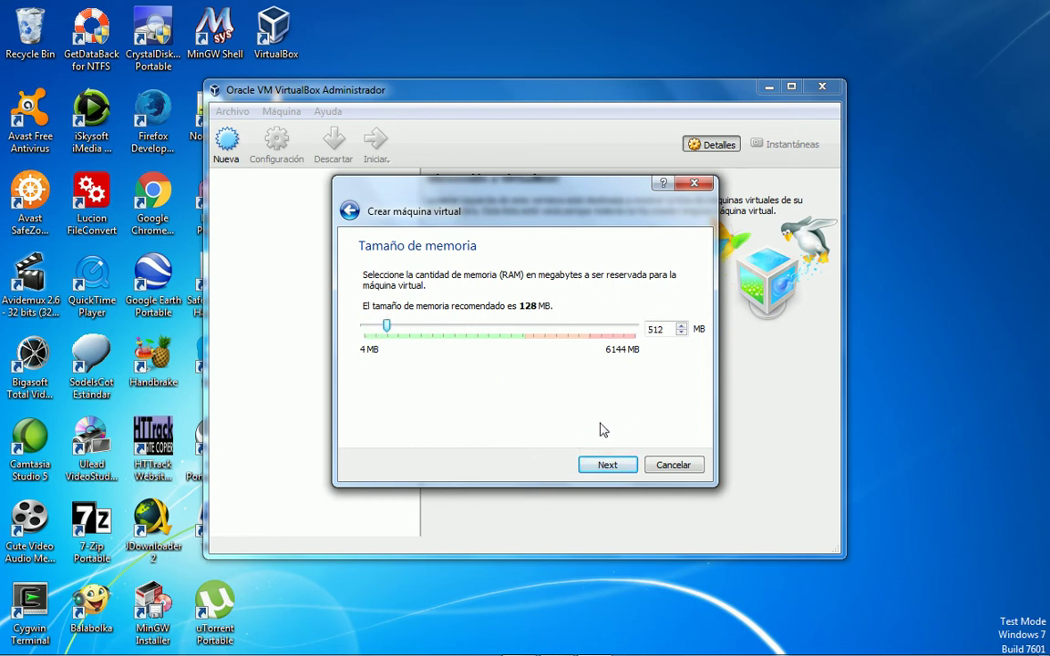
left_click(606, 466)
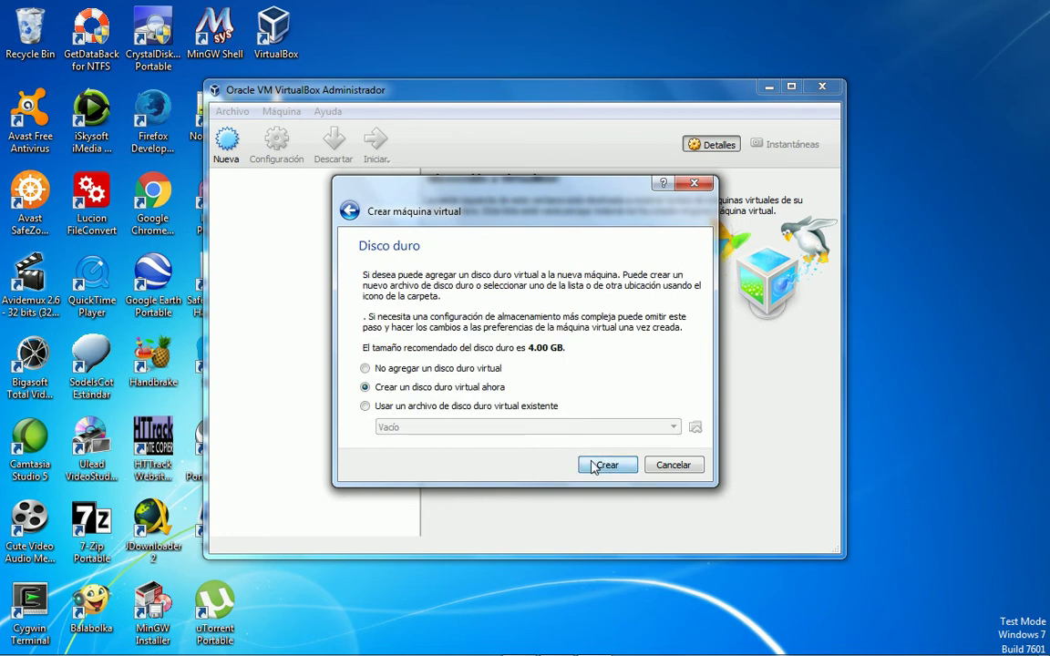
Step: Create a new VDI virtual hard disk with fixed-size storage
left_click(593, 465)
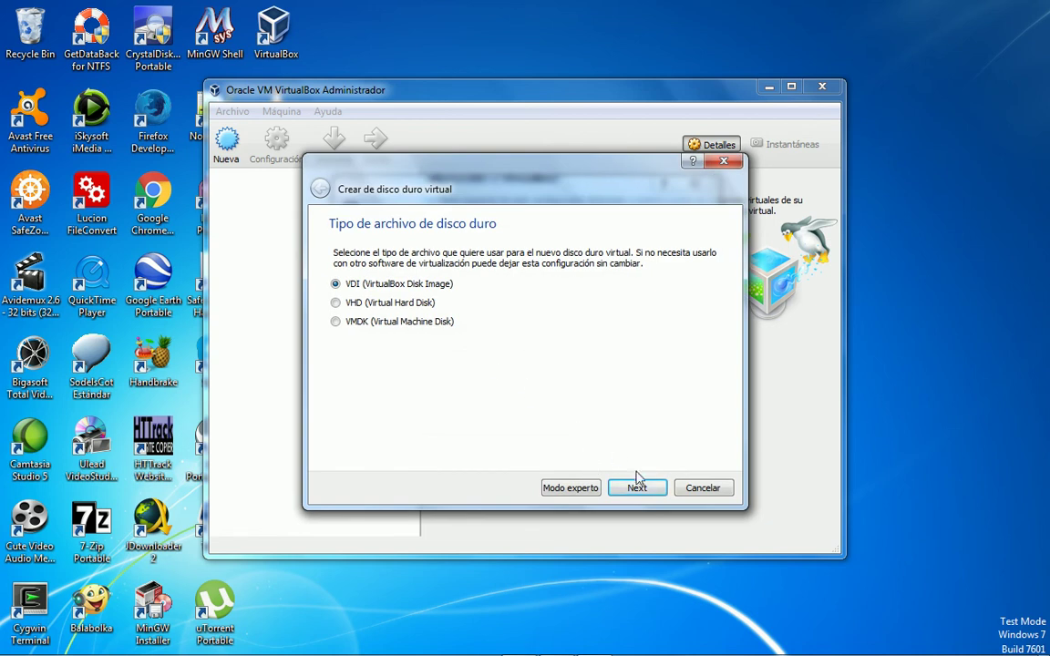
left_click(638, 488)
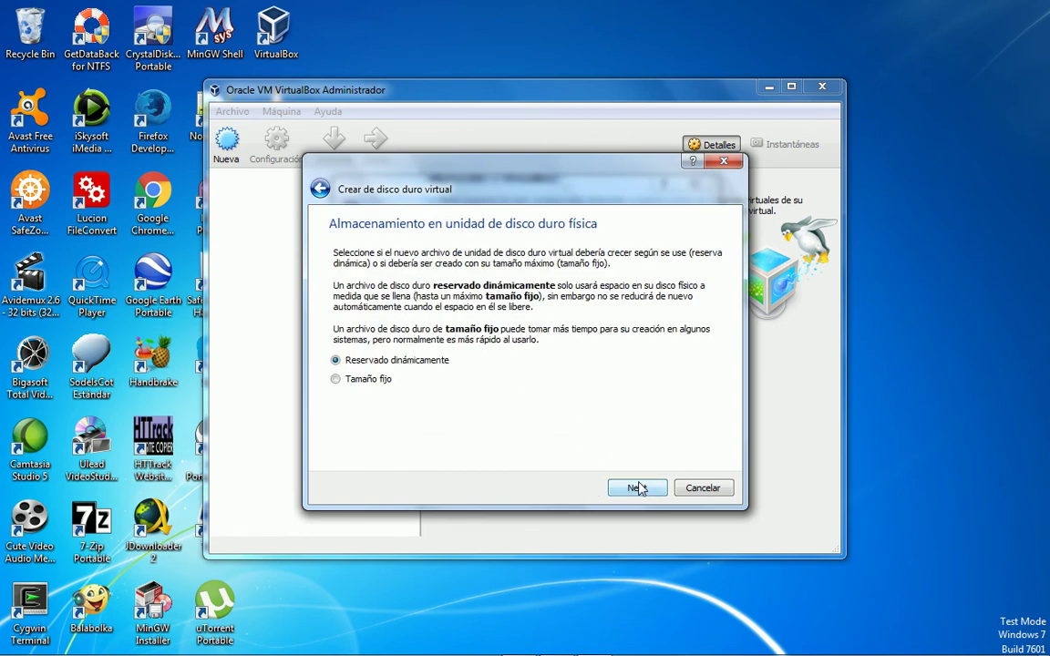
left_click(370, 384)
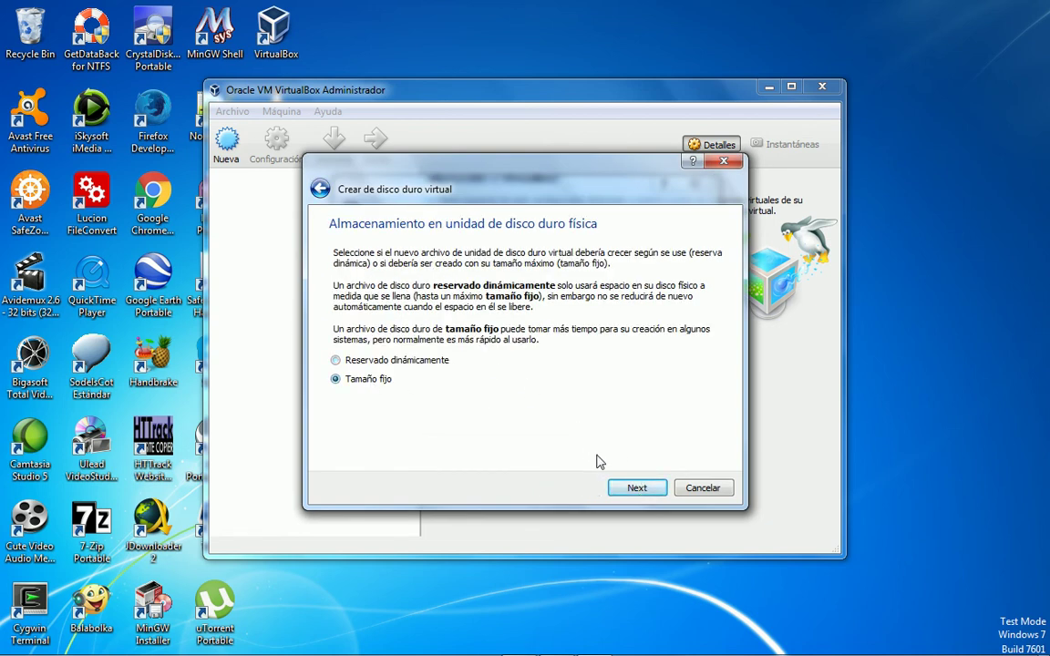
left_click(617, 490)
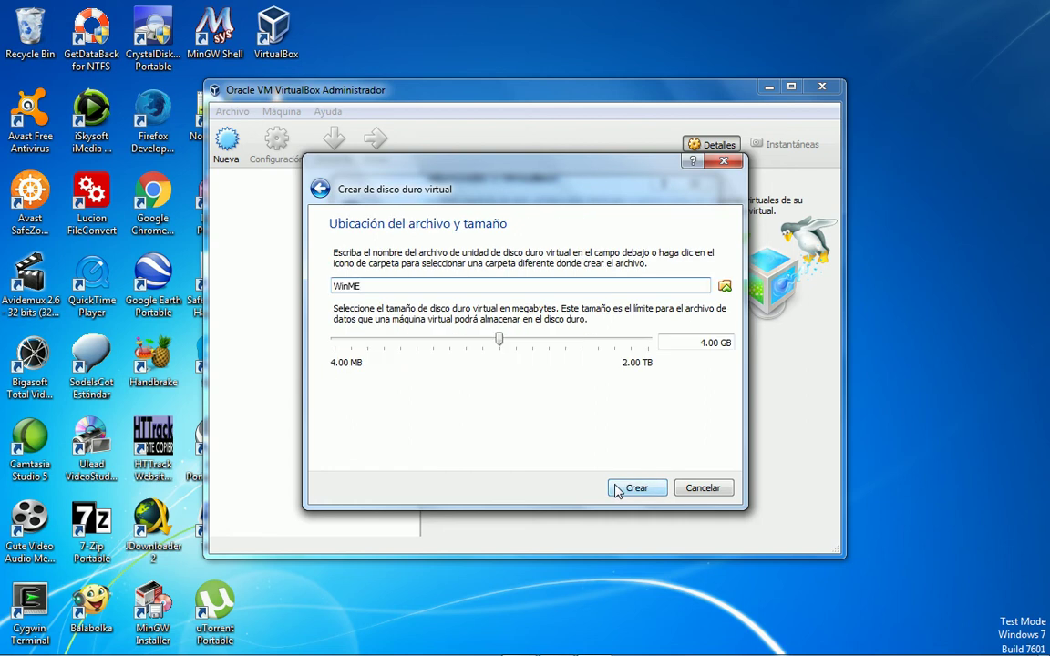
Step: Change the WinME disk size from 4.00 GB to 8.00 GB and create it
left_click(696, 343)
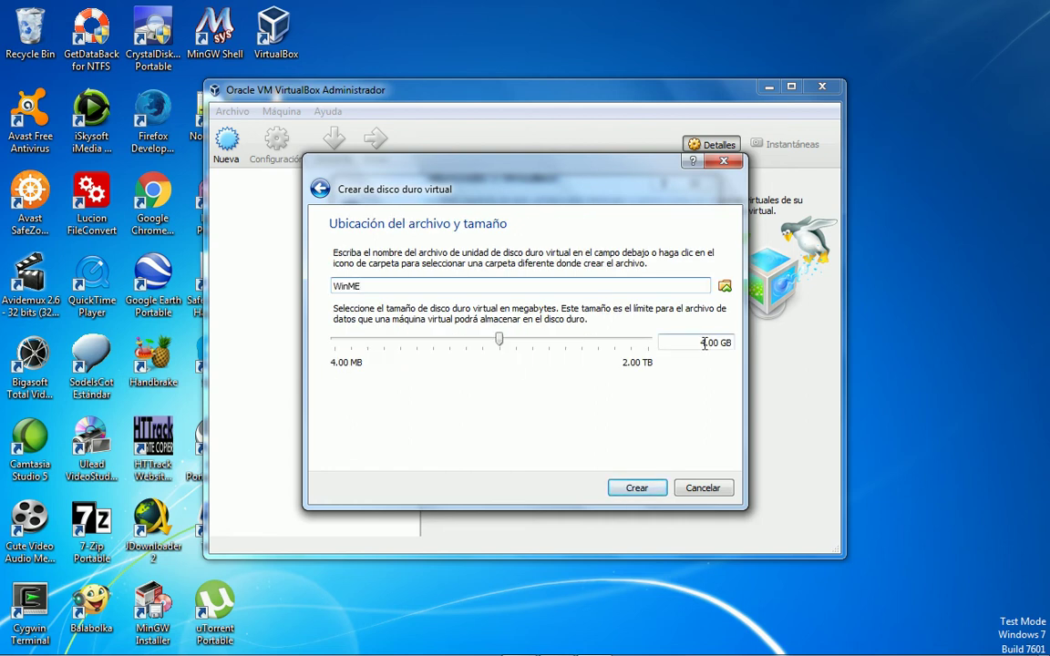
left_click_drag(705, 344, 661, 339)
type("8")
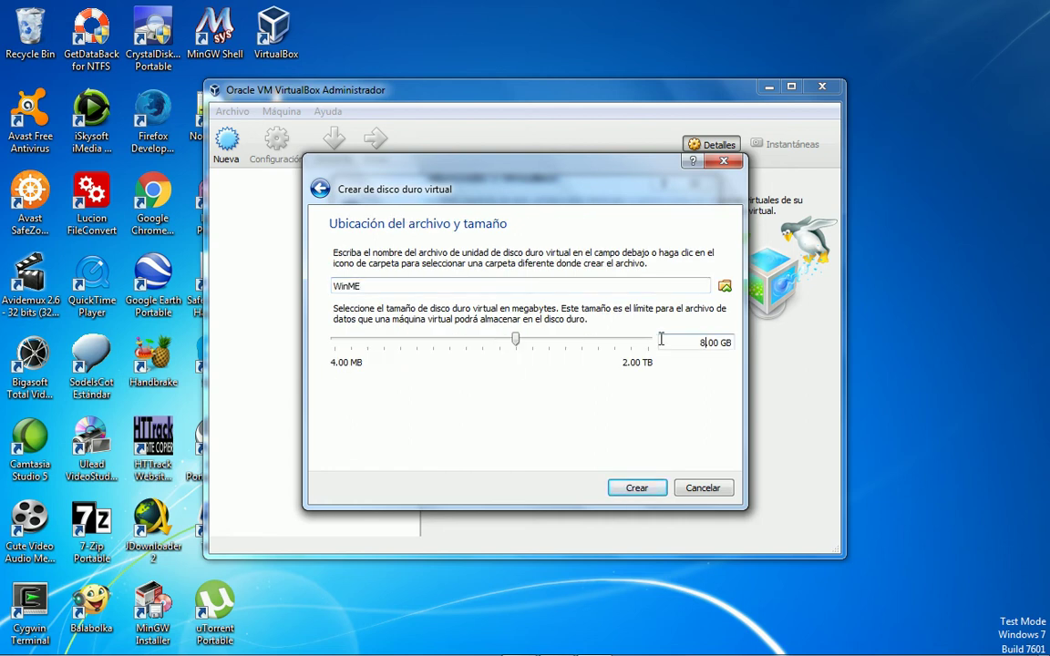
left_click(638, 489)
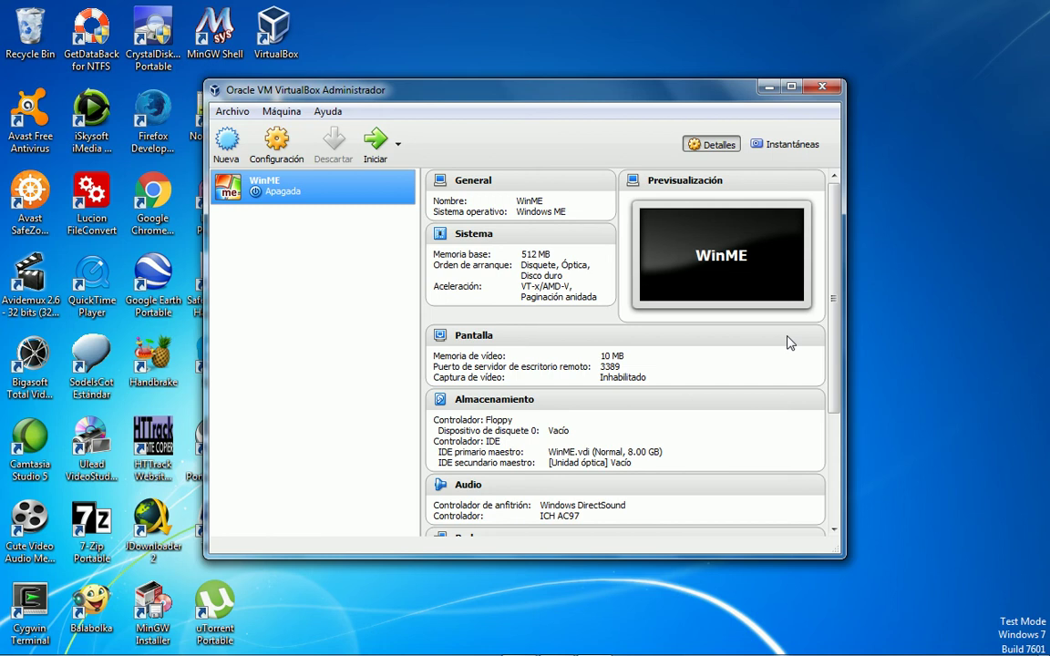
Step: Open WinME's Configuración and review the Avanzado, Placa base, Procesador and Aceleración tabs
right_click(348, 198)
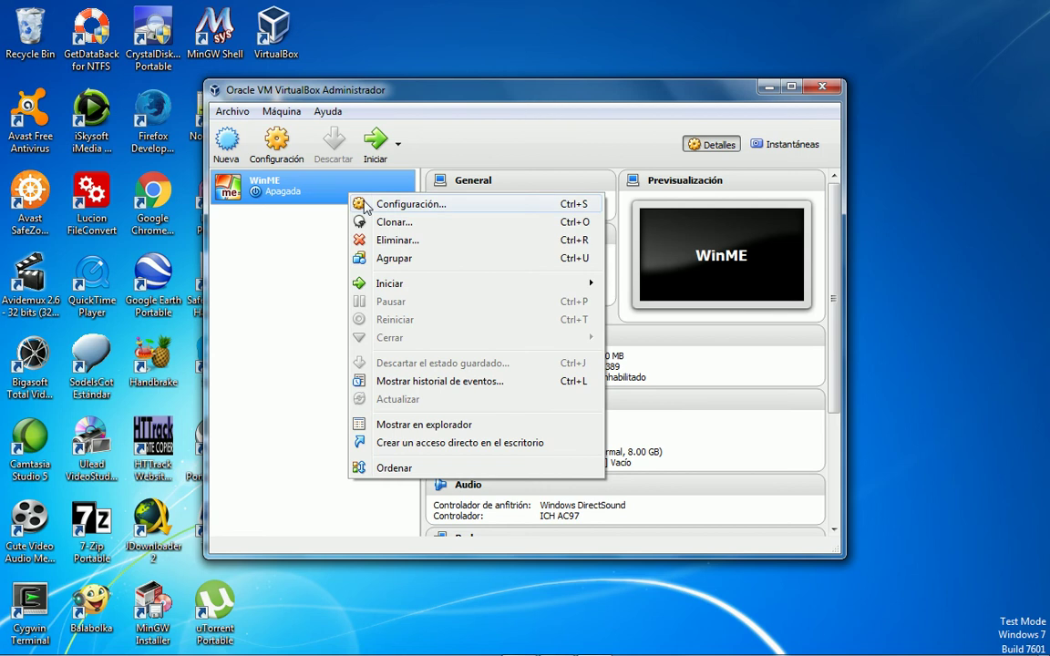
left_click(363, 206)
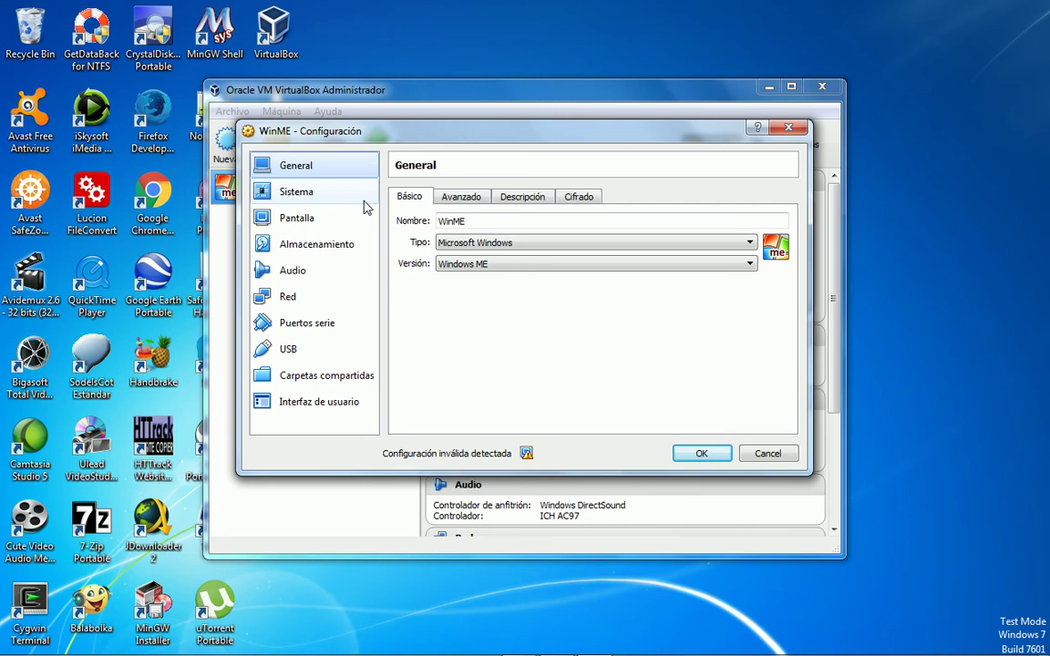
left_click(446, 198)
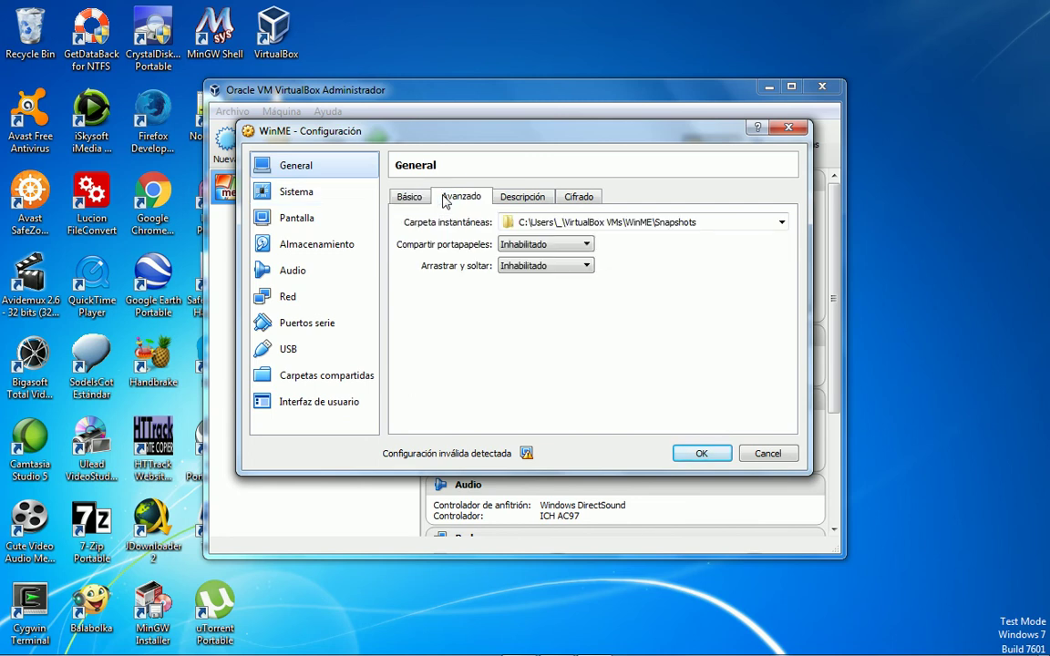
left_click(345, 196)
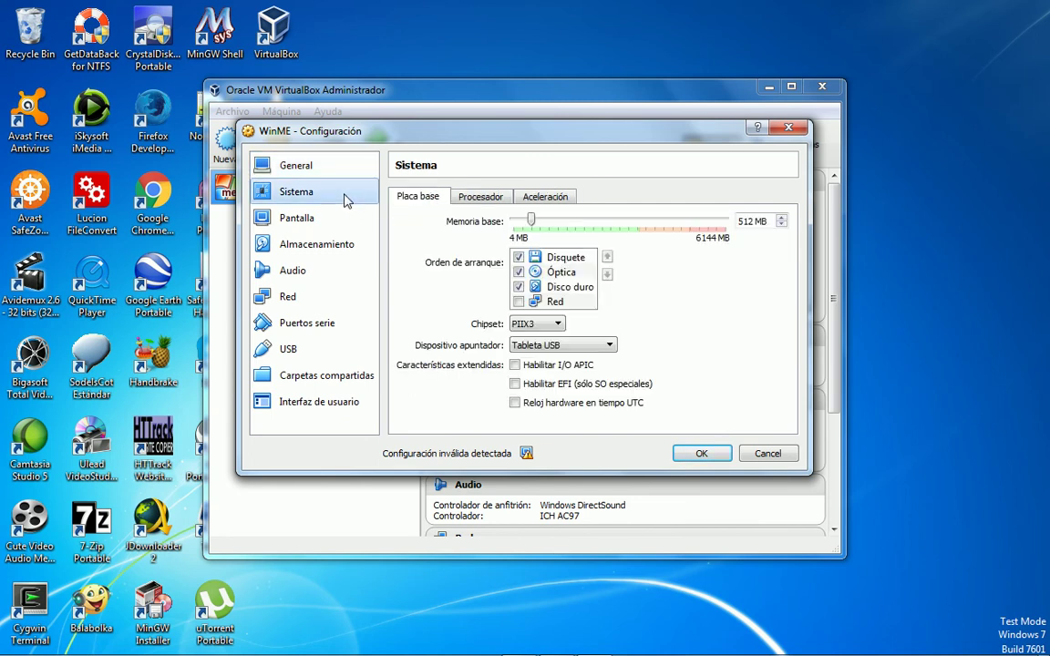
left_click(470, 199)
left_click(554, 196)
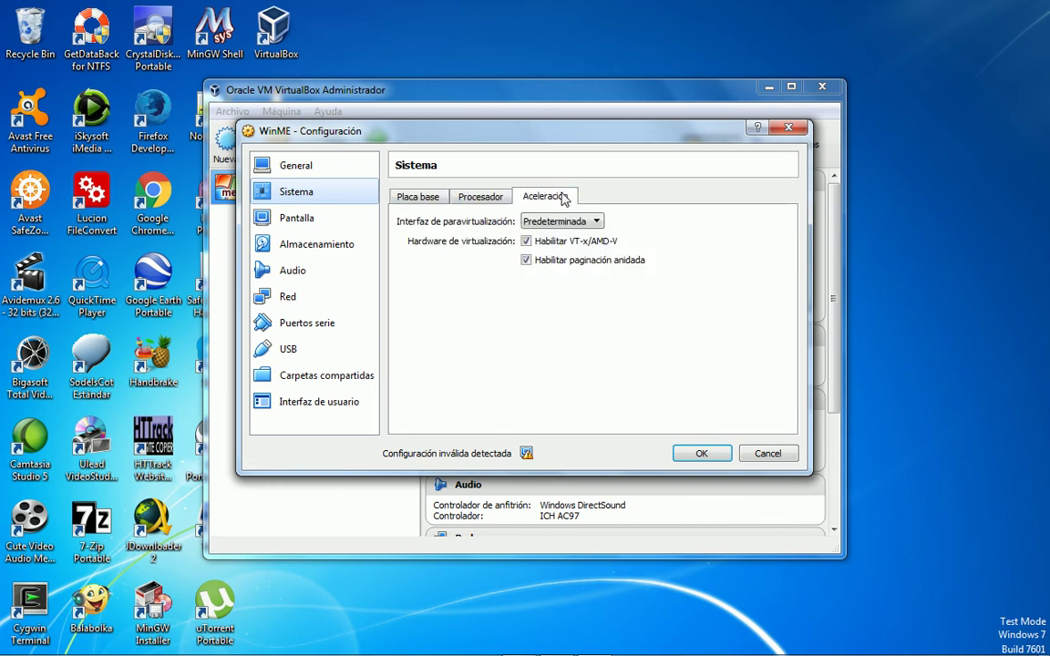
Step: On the Pantalla page, set Memoria de vídeo from 10 MB to 128 MB
left_click(345, 215)
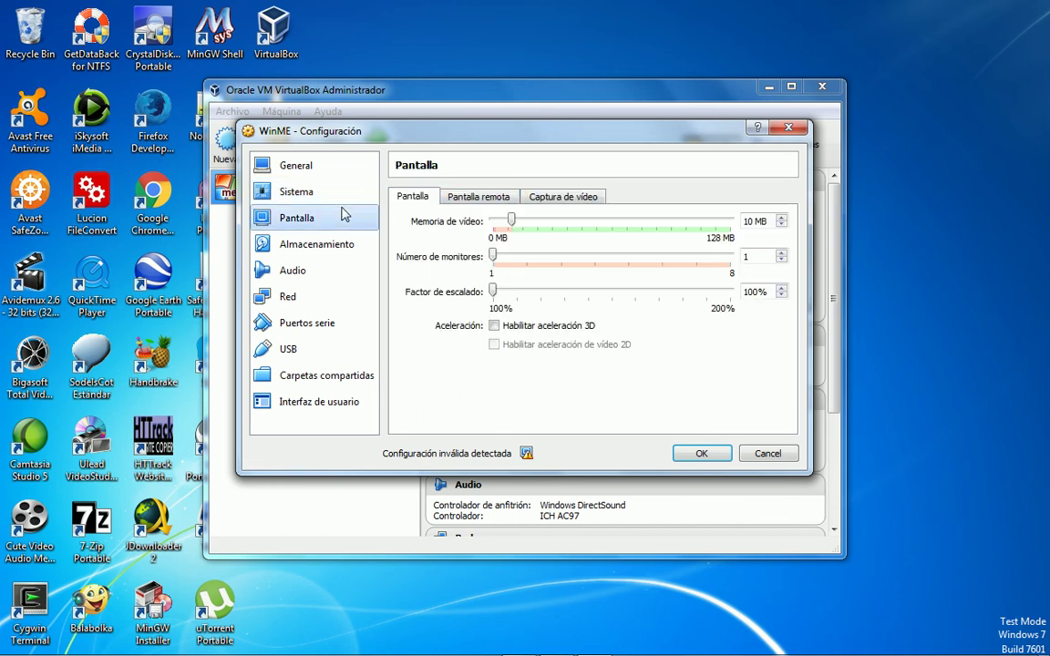
left_click_drag(510, 226, 526, 227)
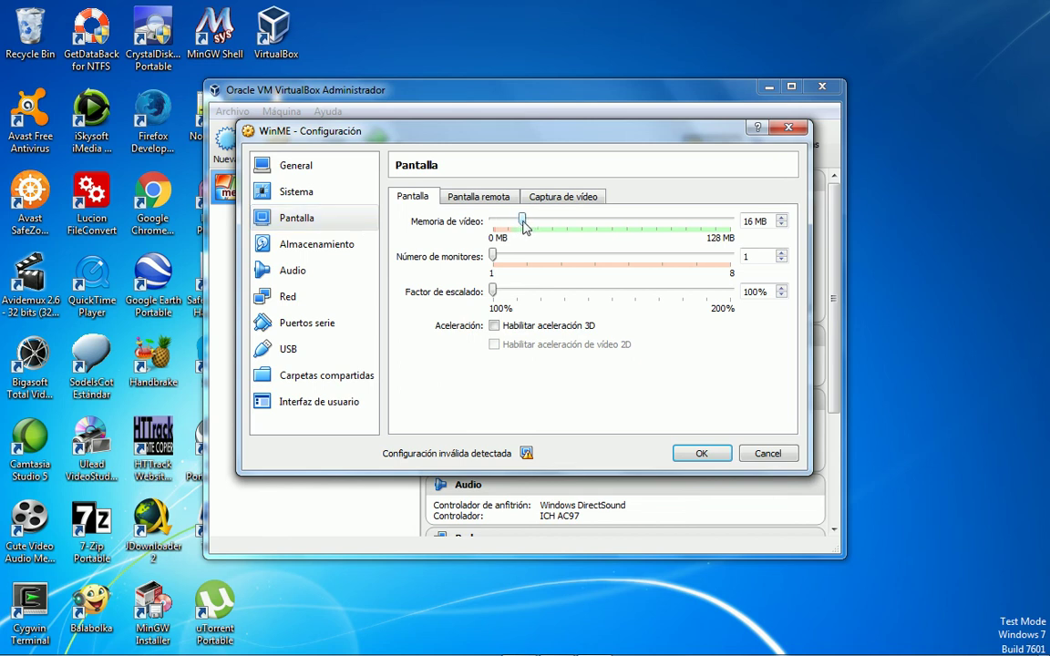
left_click_drag(526, 227, 732, 221)
mouse_move(527, 458)
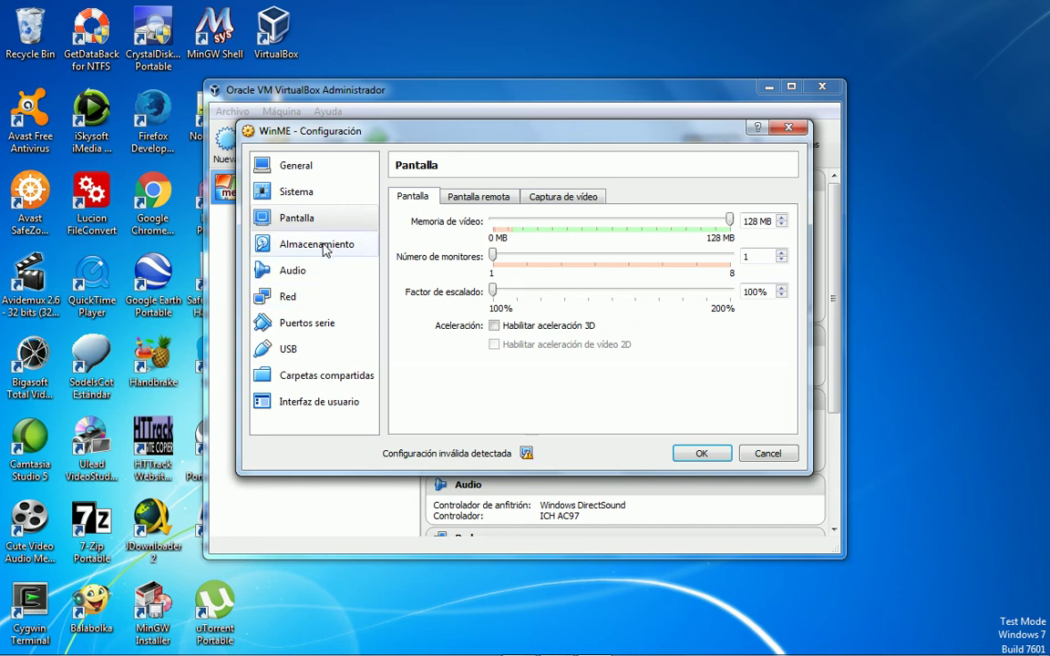
Step: Save the WinME settings and set the interface language to English (incorporado) in Preferencias
left_click(716, 454)
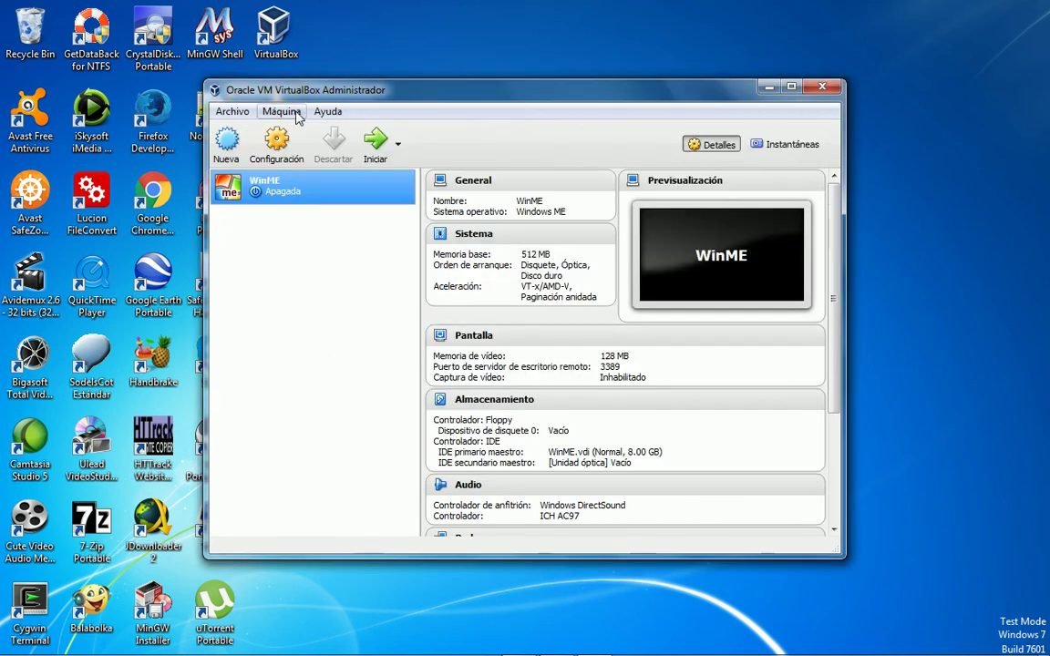
left_click(293, 112)
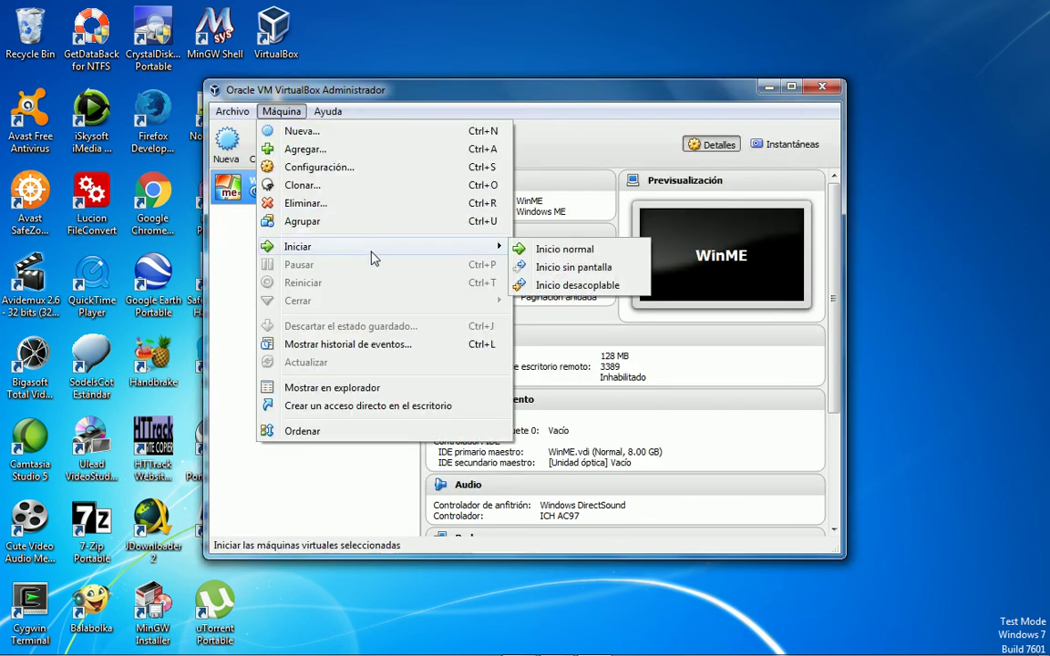
mouse_move(240, 115)
left_click(378, 178)
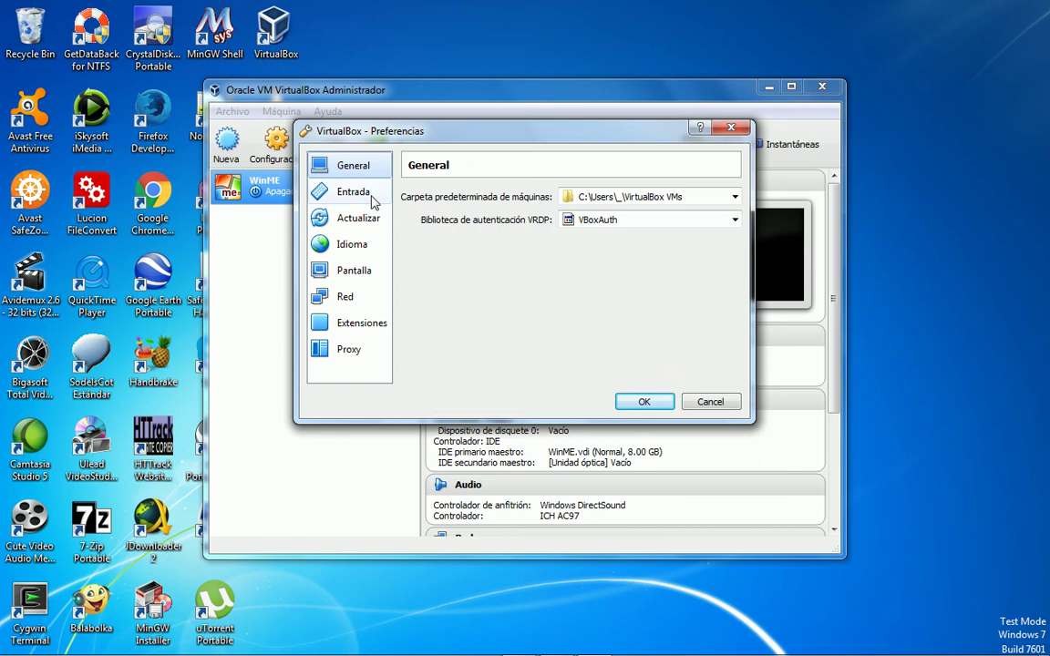
left_click(353, 242)
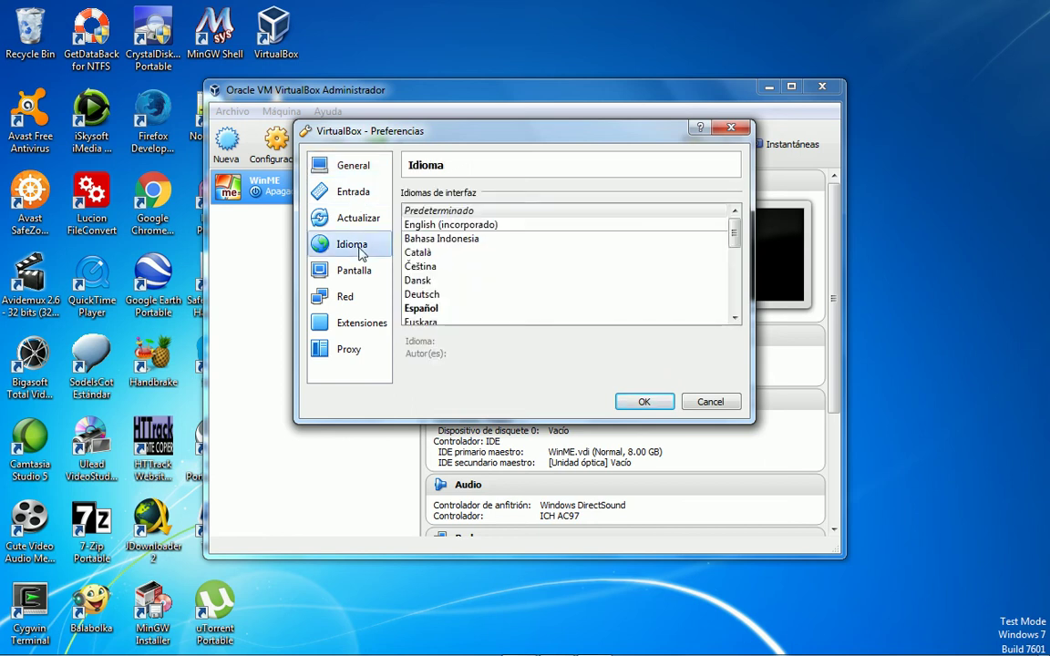
left_click(447, 225)
left_click(643, 403)
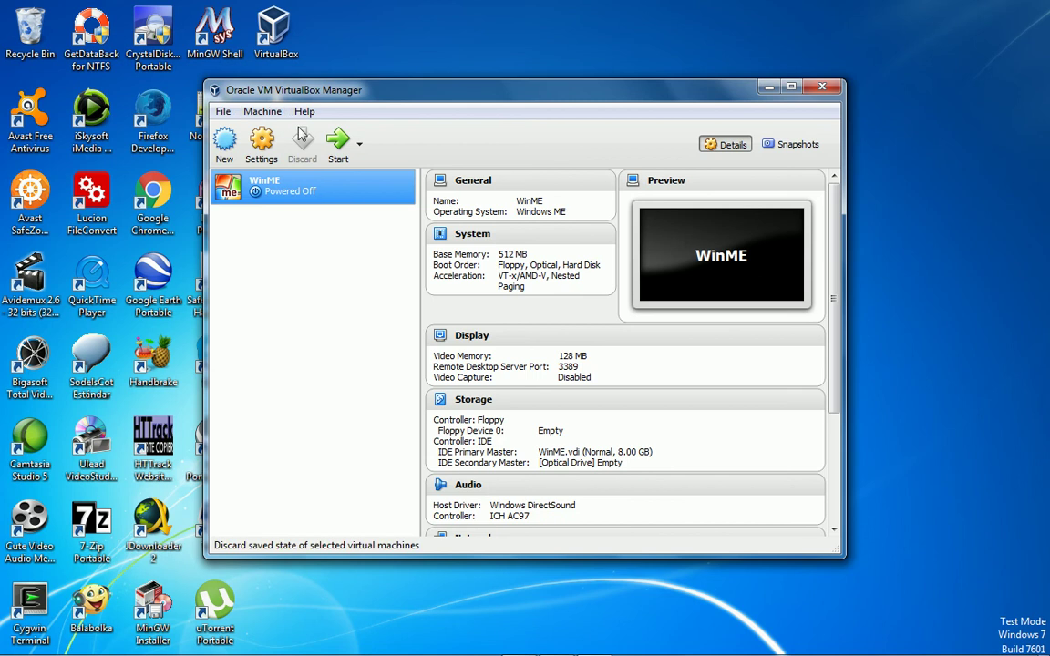
Step: Reopen WinME's Settings in English and go through System and Display to Storage
left_click(255, 111)
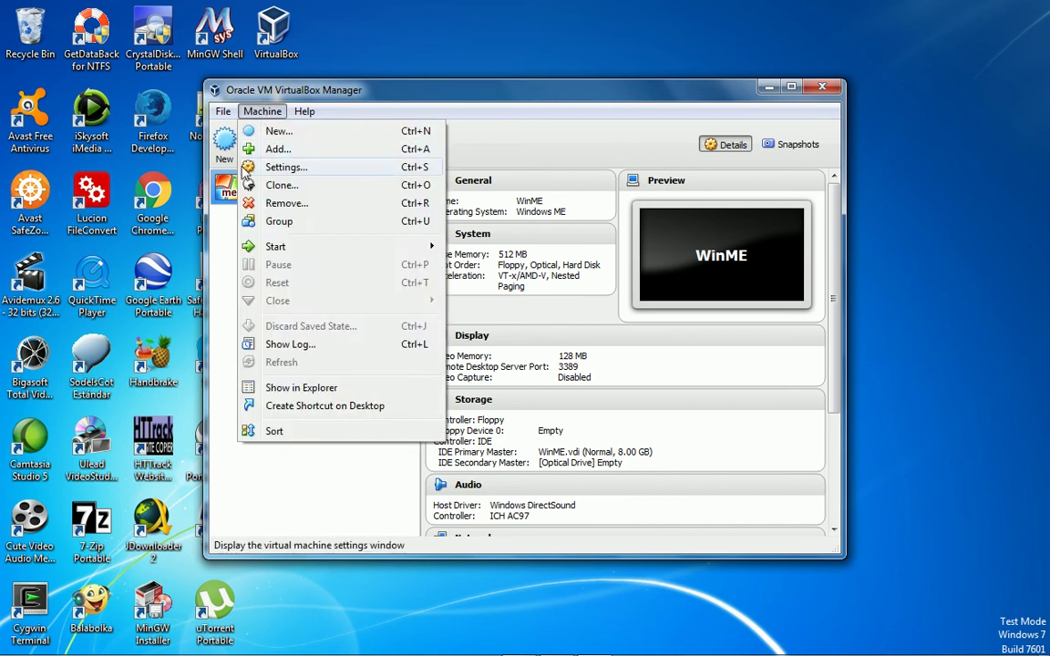
key("Escape")
right_click(219, 180)
key("Escape")
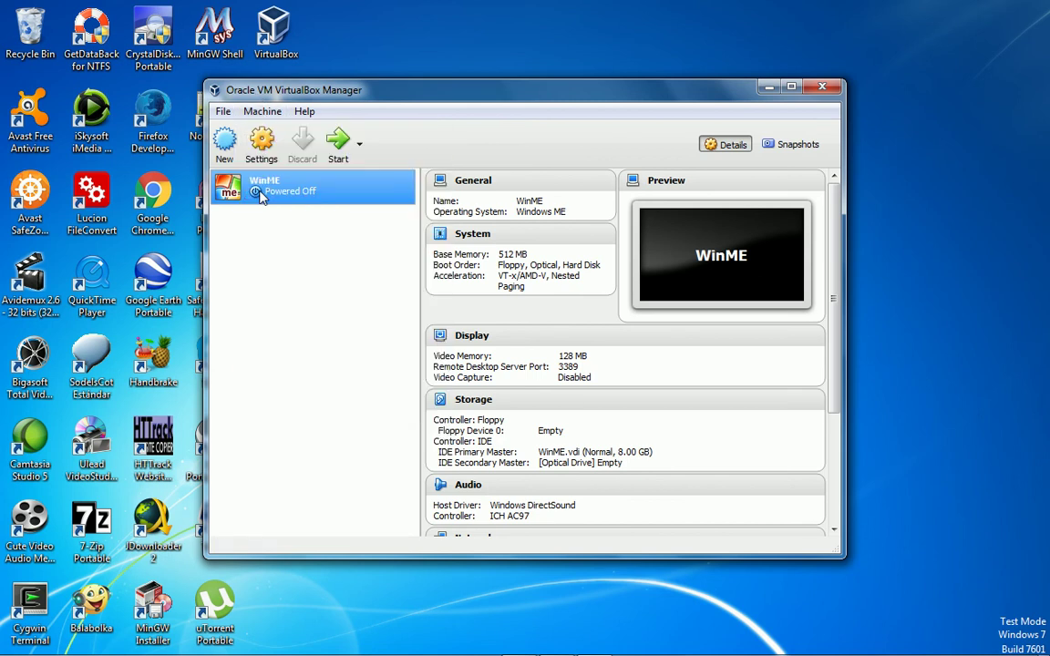
left_click(261, 144)
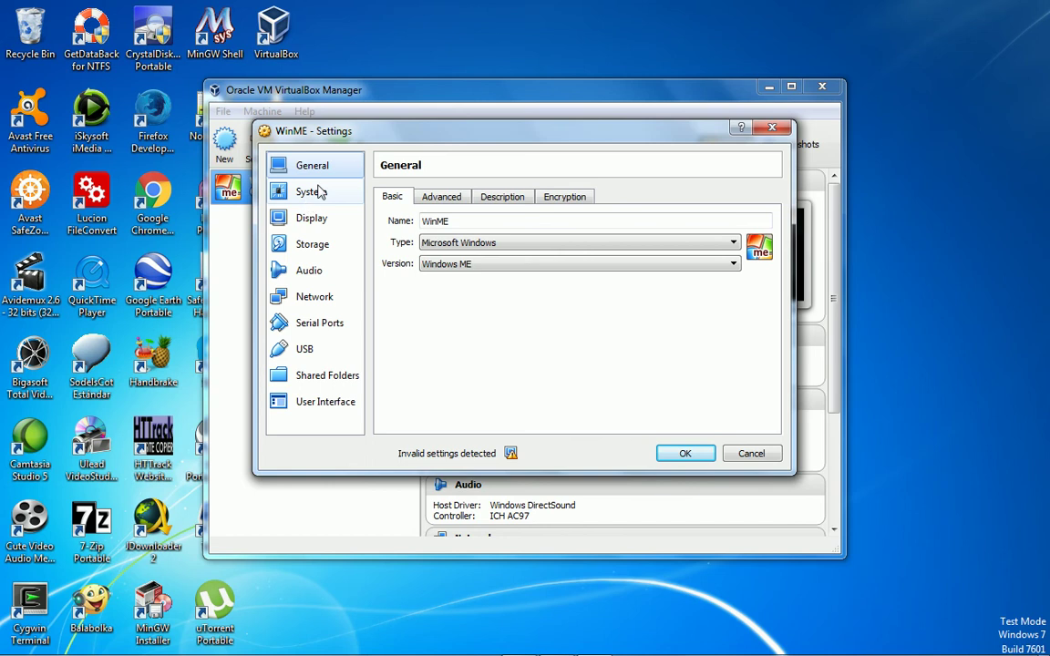
left_click(310, 191)
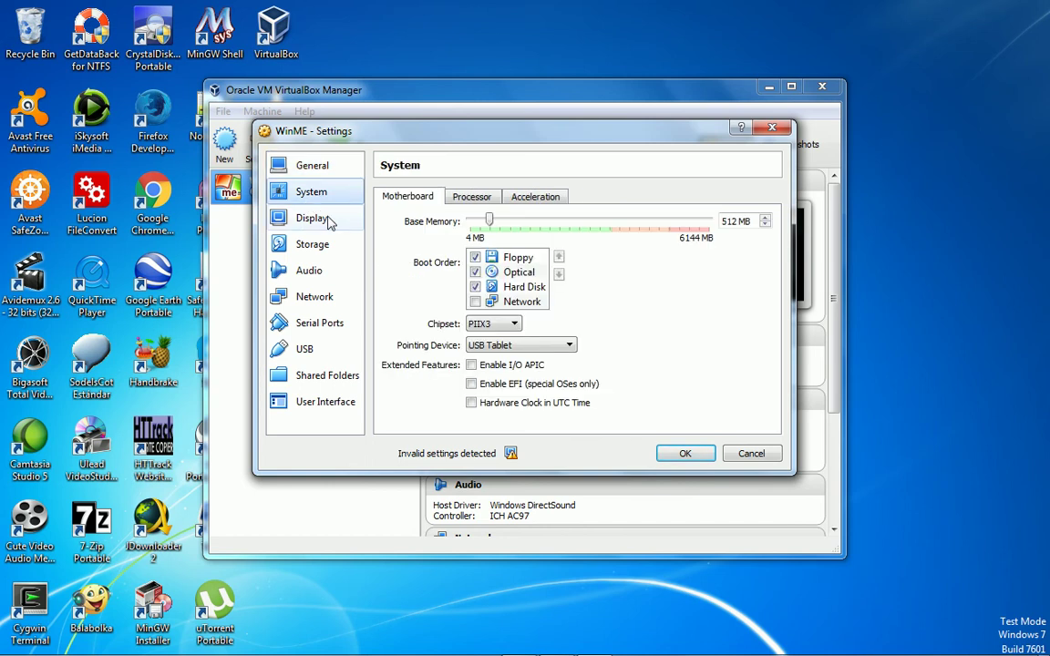
left_click(312, 218)
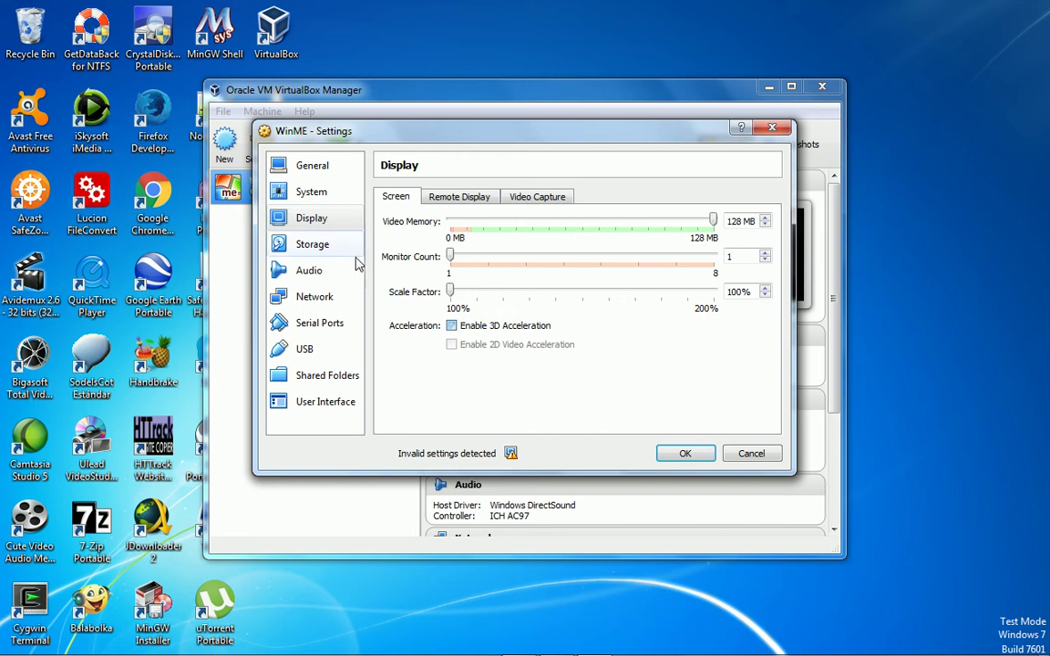
left_click(341, 254)
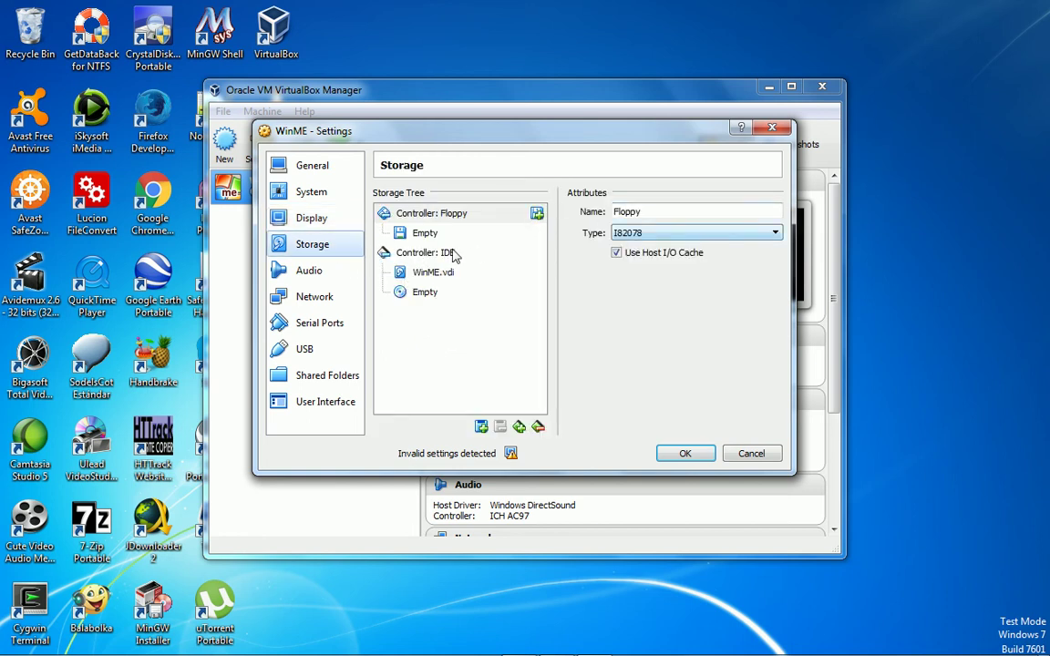
Step: Select the empty optical drive and keep it on IDE Secondary Master
left_click(419, 291)
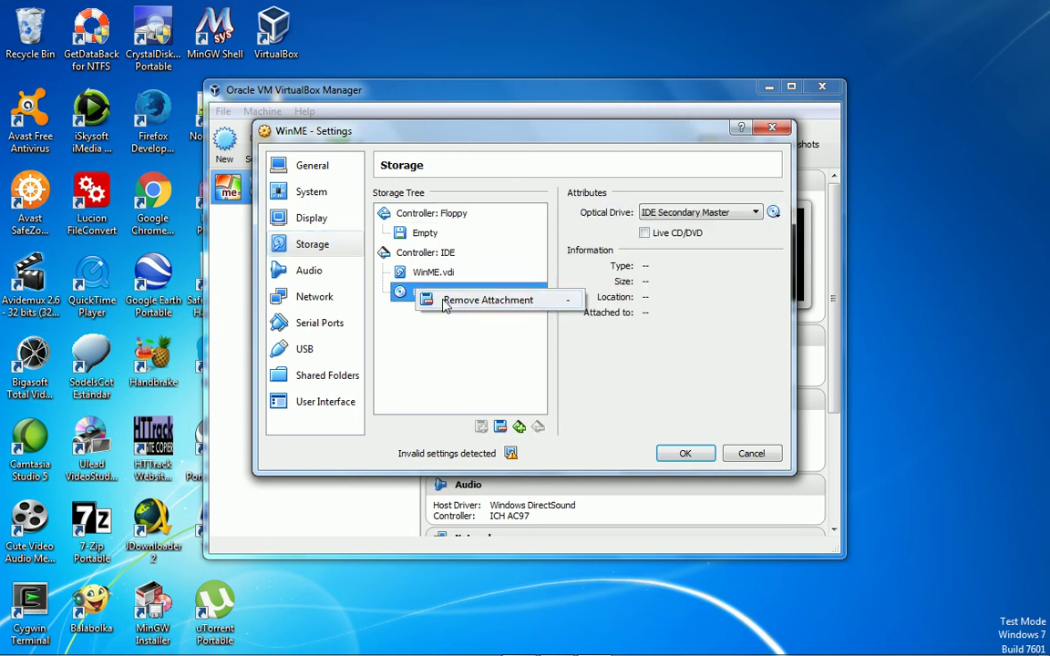
left_click(710, 216)
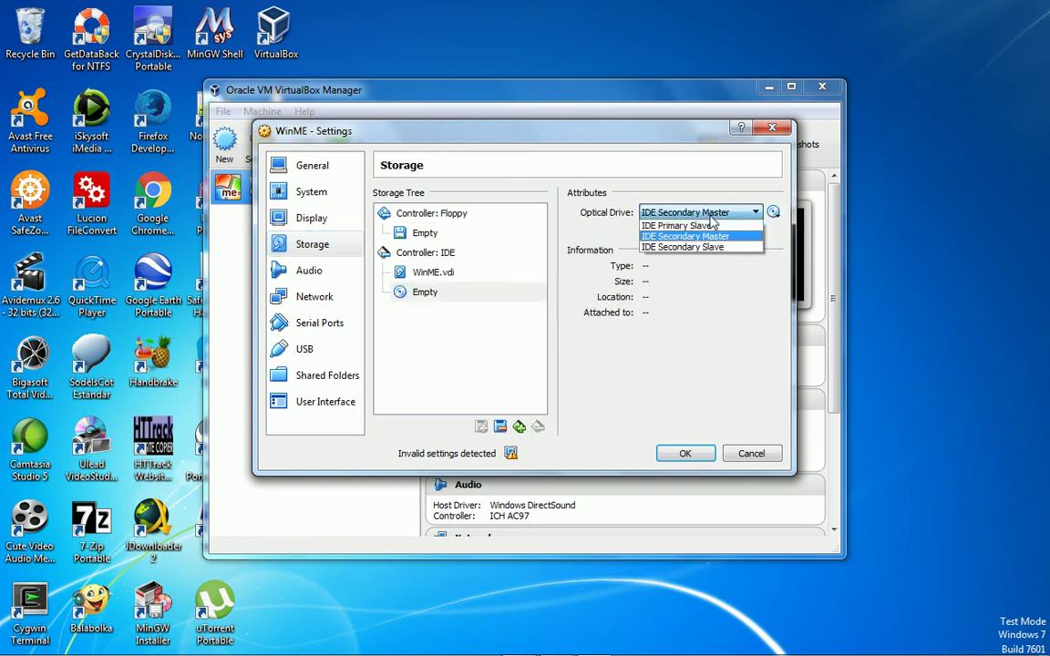
left_click(702, 236)
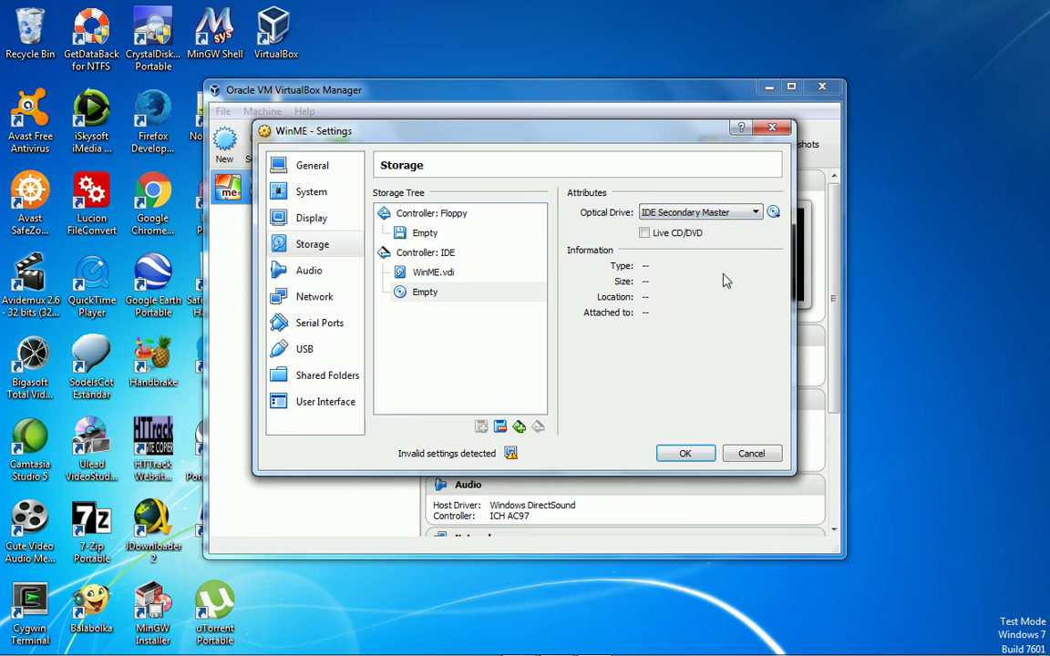
left_click(773, 213)
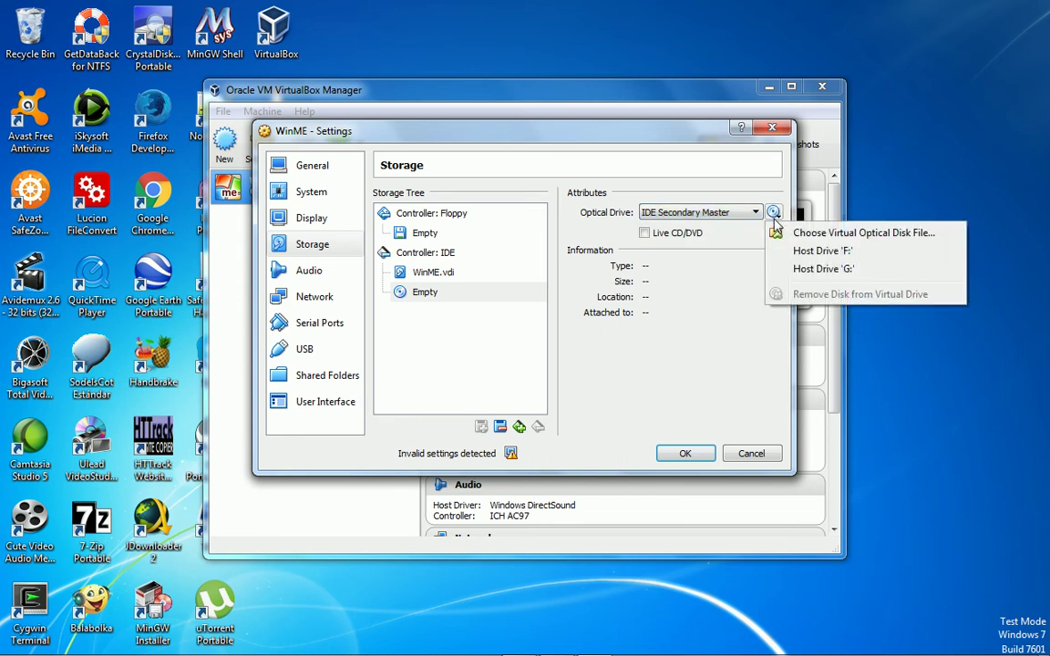
Step: Open drive G: from the Windows Run prompt to check the Windows Me CD, then close autorun
key("super+r")
type("g")
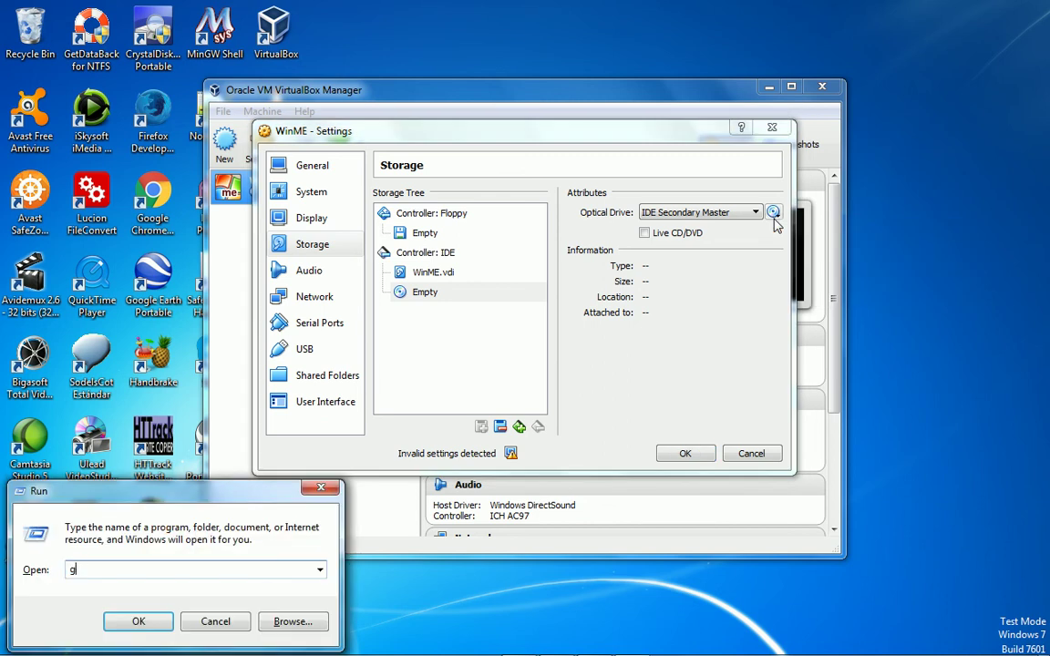
key("Escape")
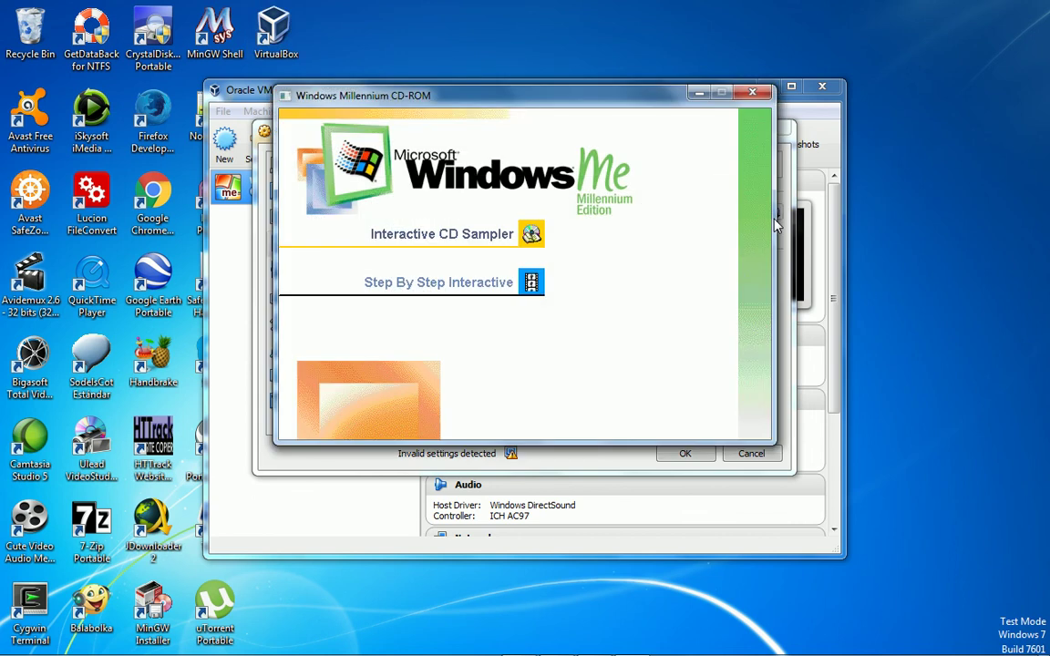
key("Escape")
Step: Attach Host Drive 'G:' to the optical drive with Passthrough enabled
left_click(773, 214)
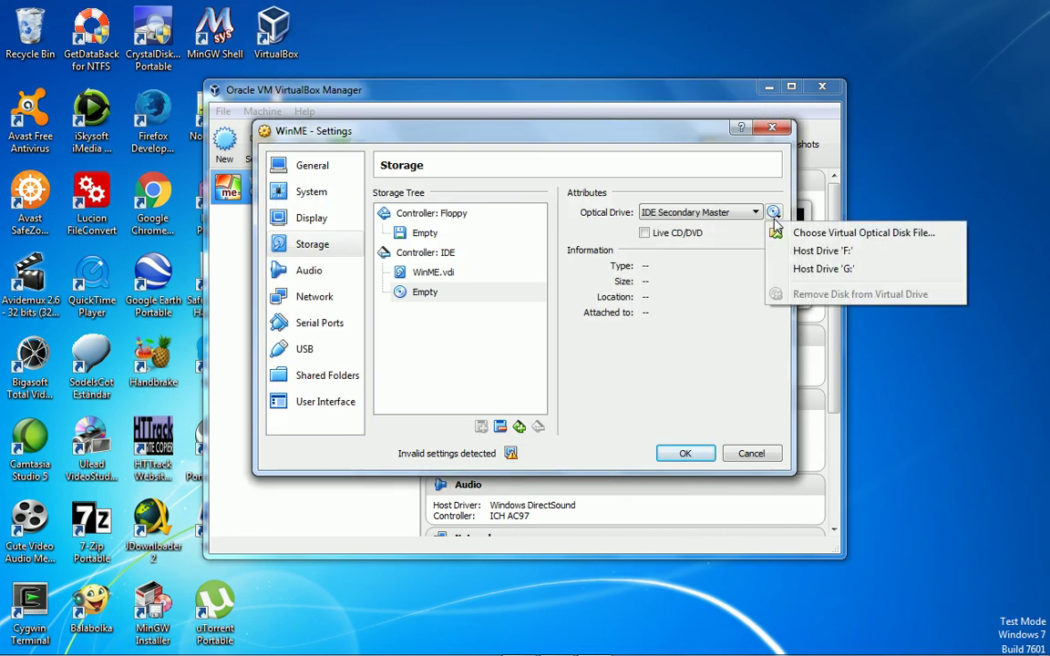
left_click(804, 270)
left_click(649, 234)
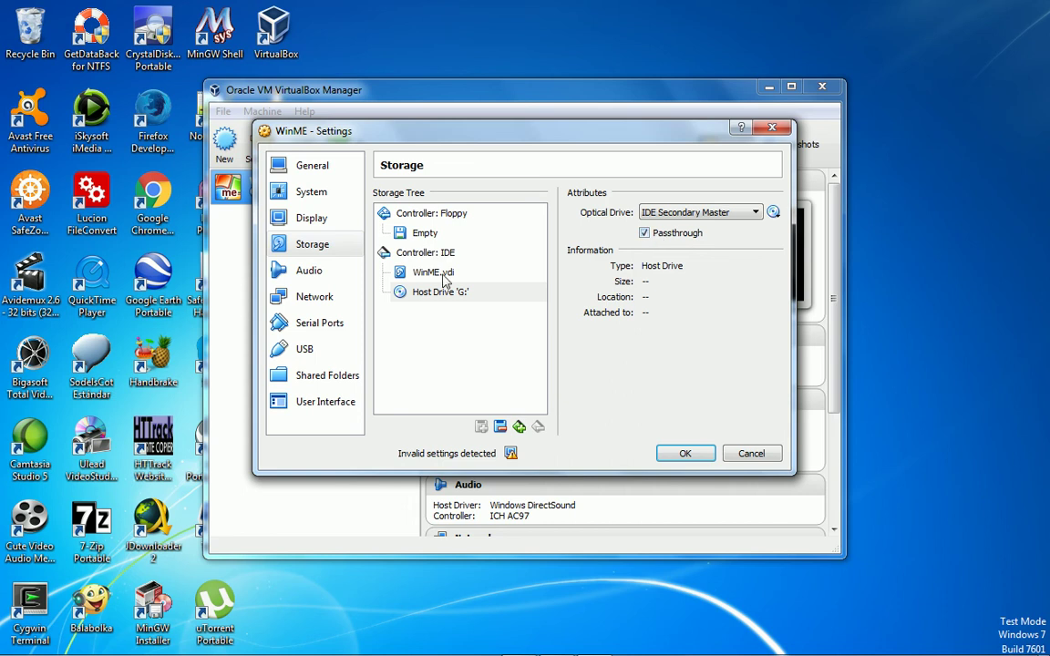
Step: View Audio, keep the network adapter on NAT, then view Serial Ports and USB settings
left_click(319, 271)
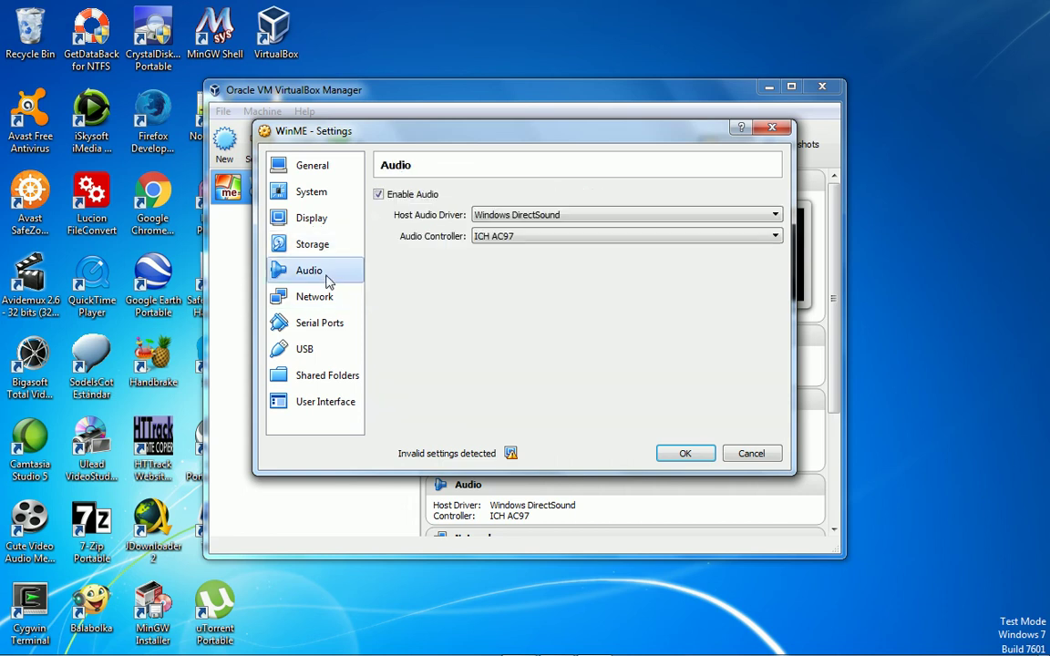
left_click(319, 296)
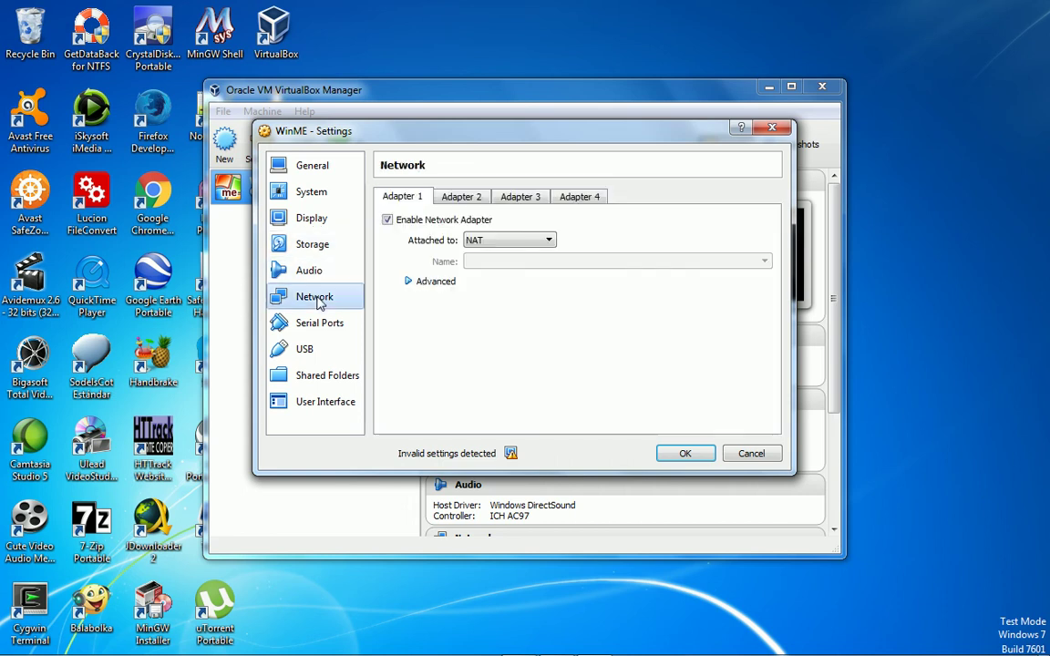
left_click(486, 239)
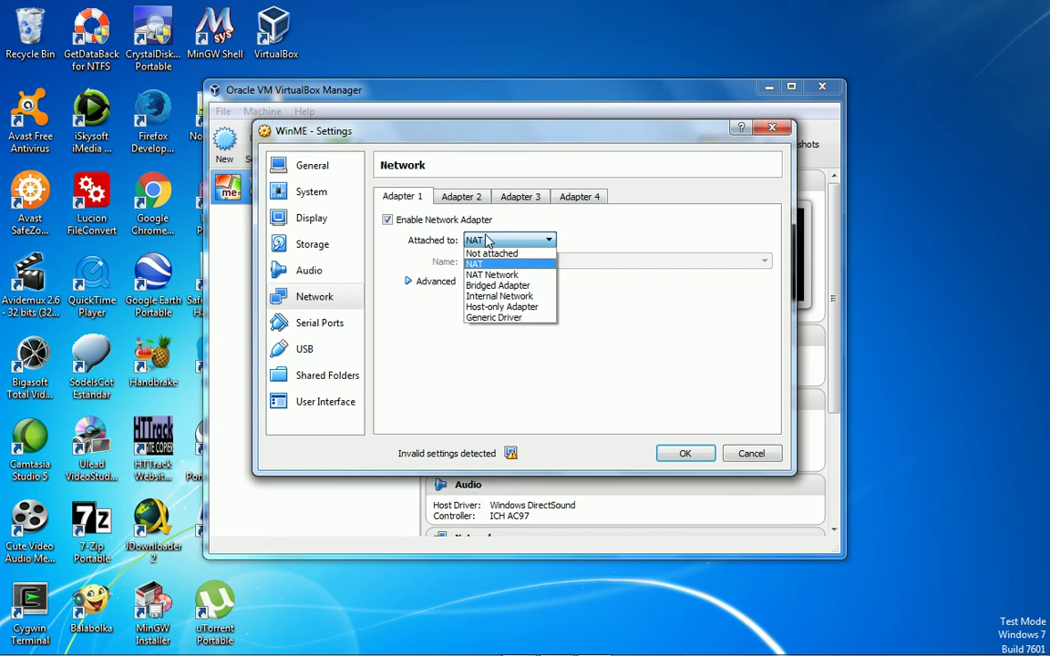
left_click(487, 241)
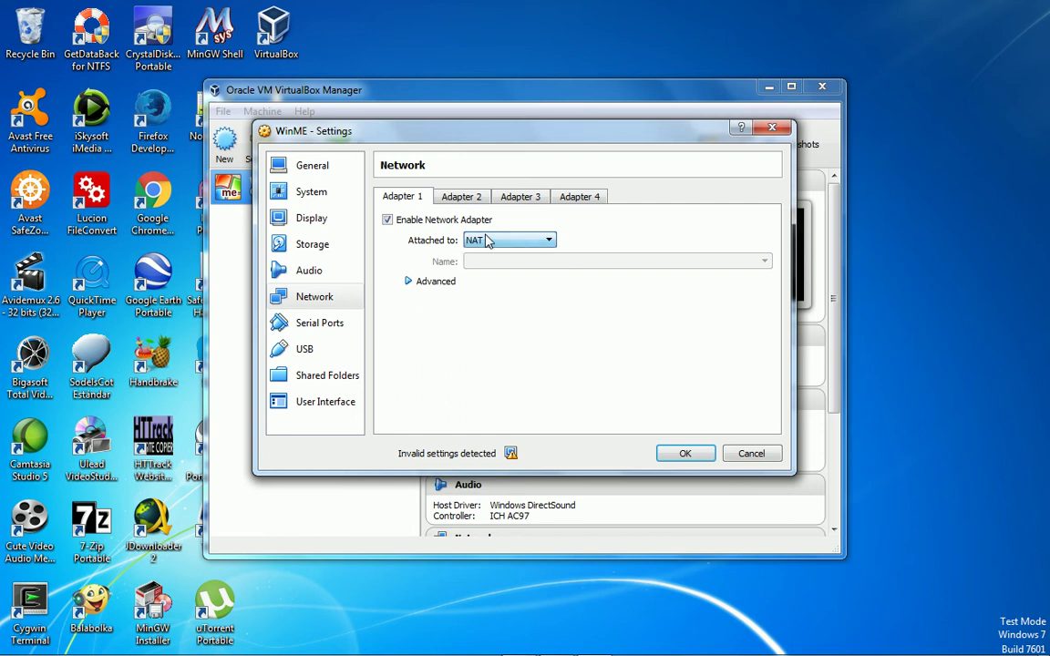
left_click(319, 328)
left_click(306, 350)
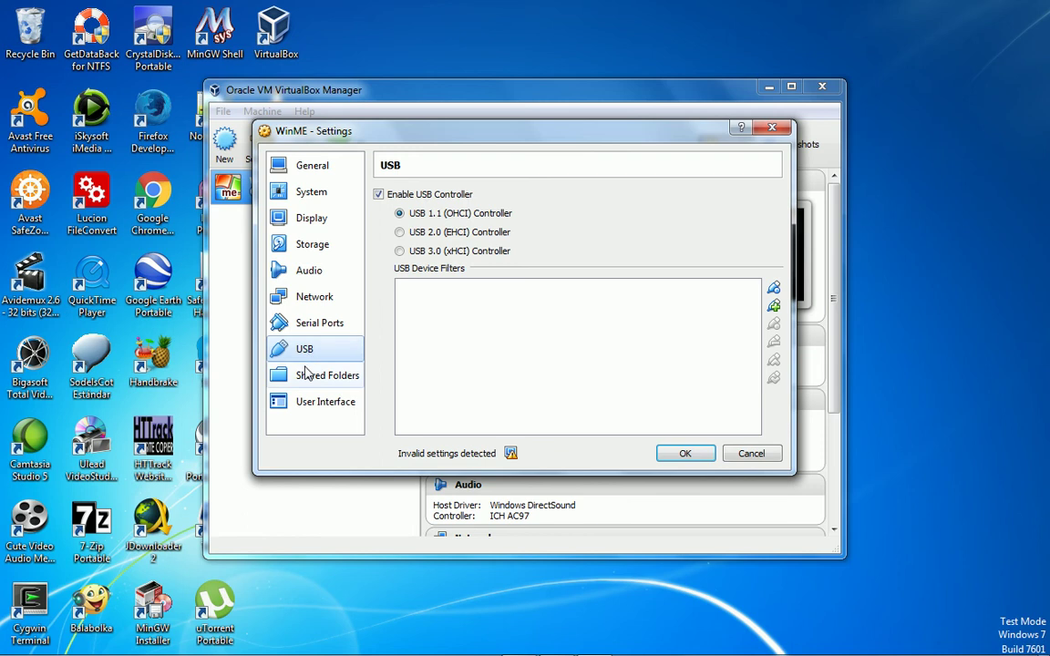
Step: Keep the WinME USB controller at USB 1.1 (OHCI), review the other pages, and save the settings
left_click(420, 234)
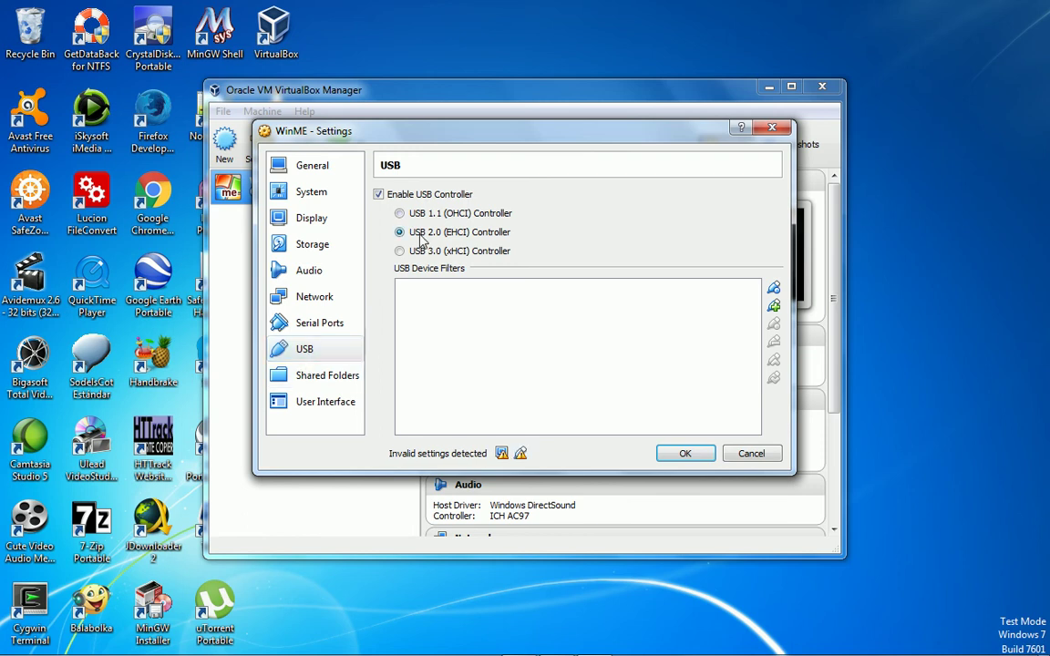
left_click(399, 213)
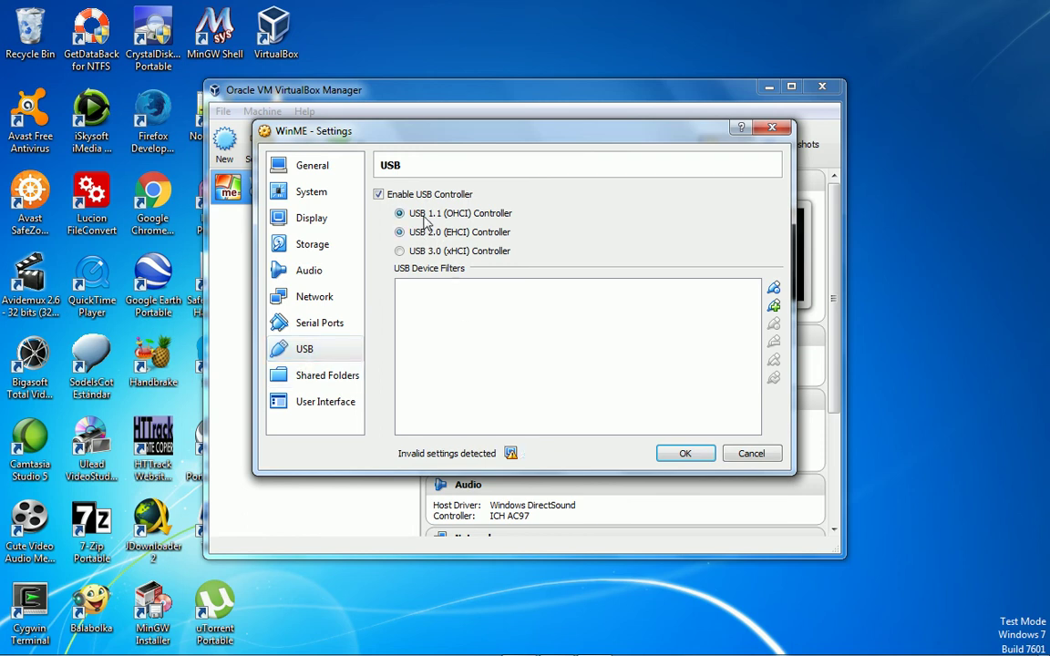
left_click(339, 375)
left_click(336, 401)
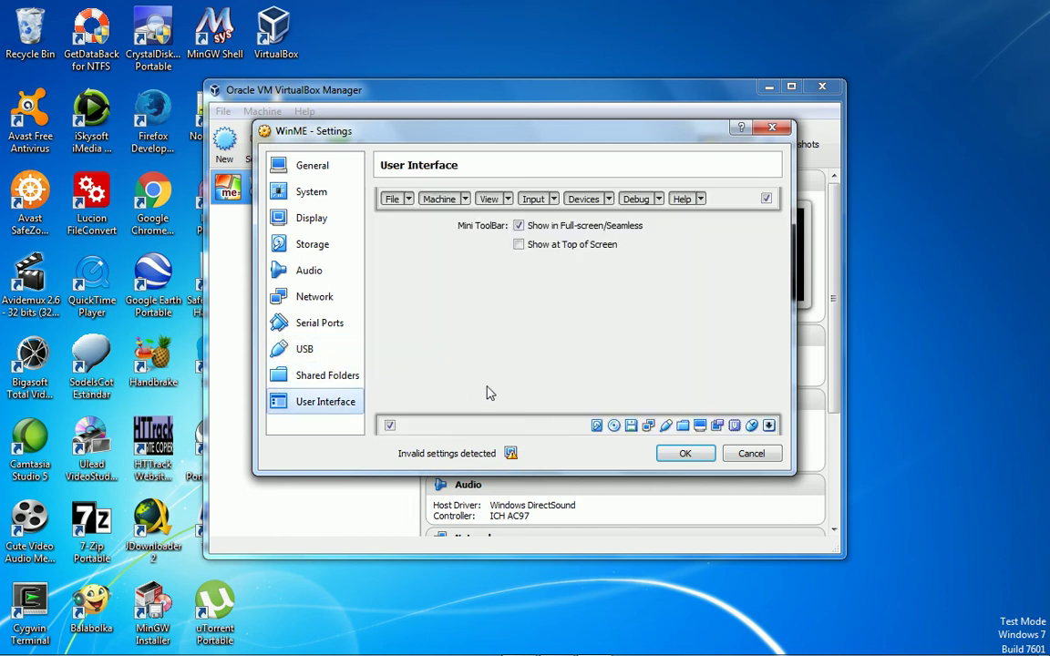
left_click(276, 172)
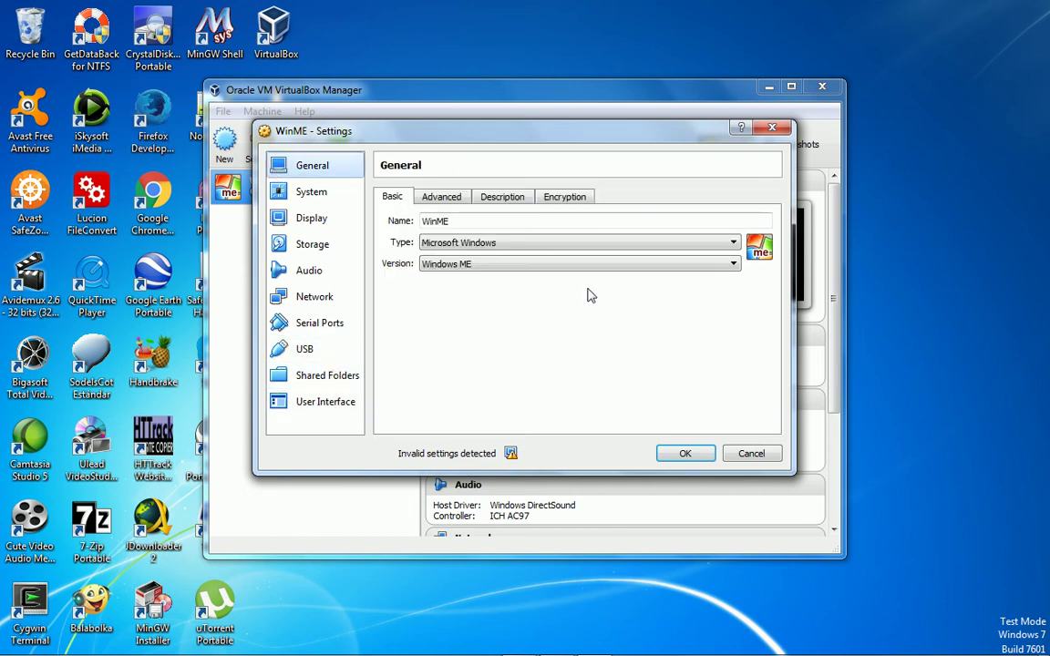
left_click(685, 455)
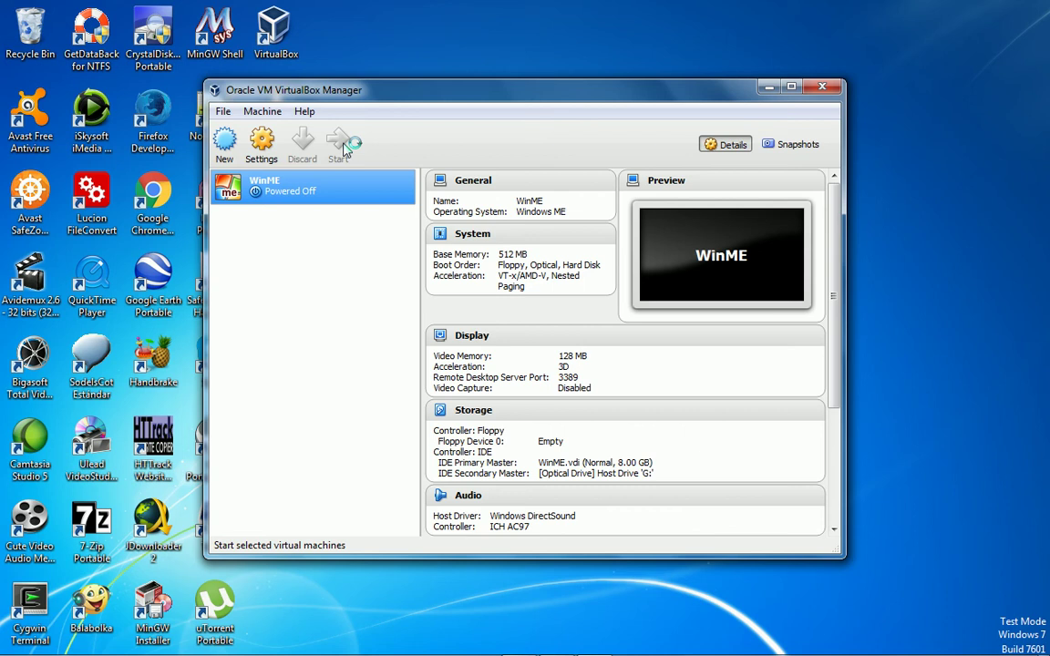
Step: Start the WinME VM and capture keyboard and mouse, turning off the capture notice
left_click(344, 148)
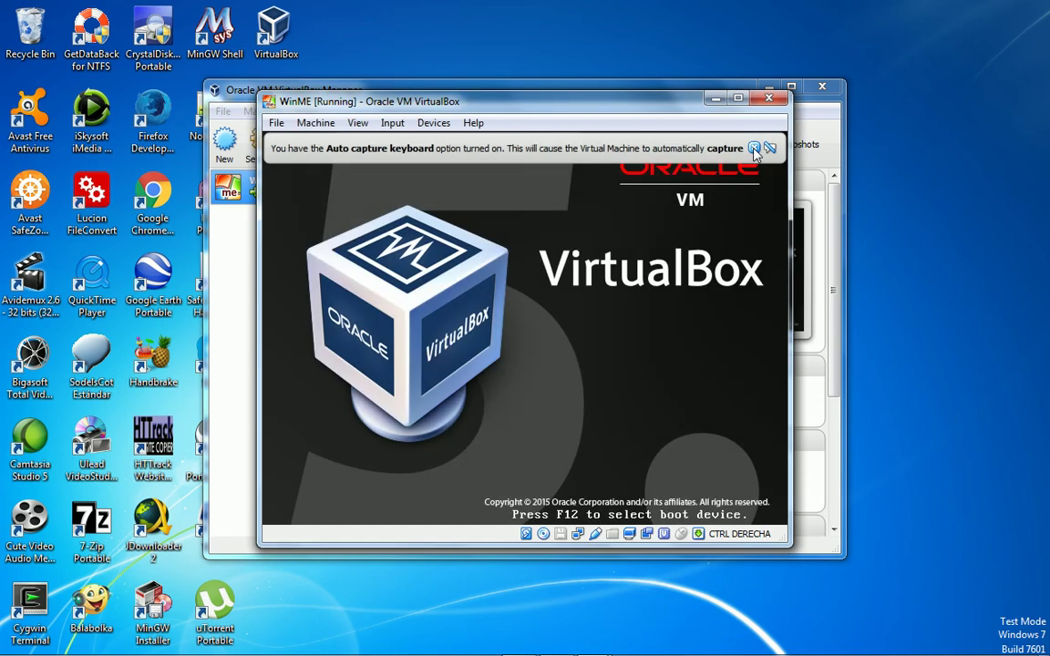
left_click(754, 150)
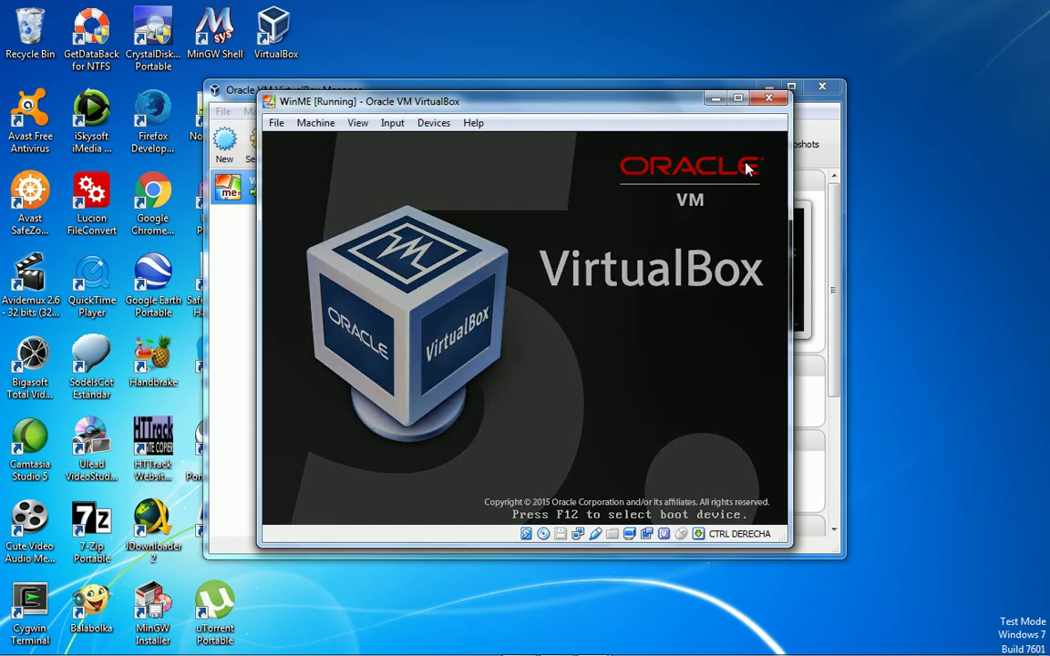
left_click(747, 164)
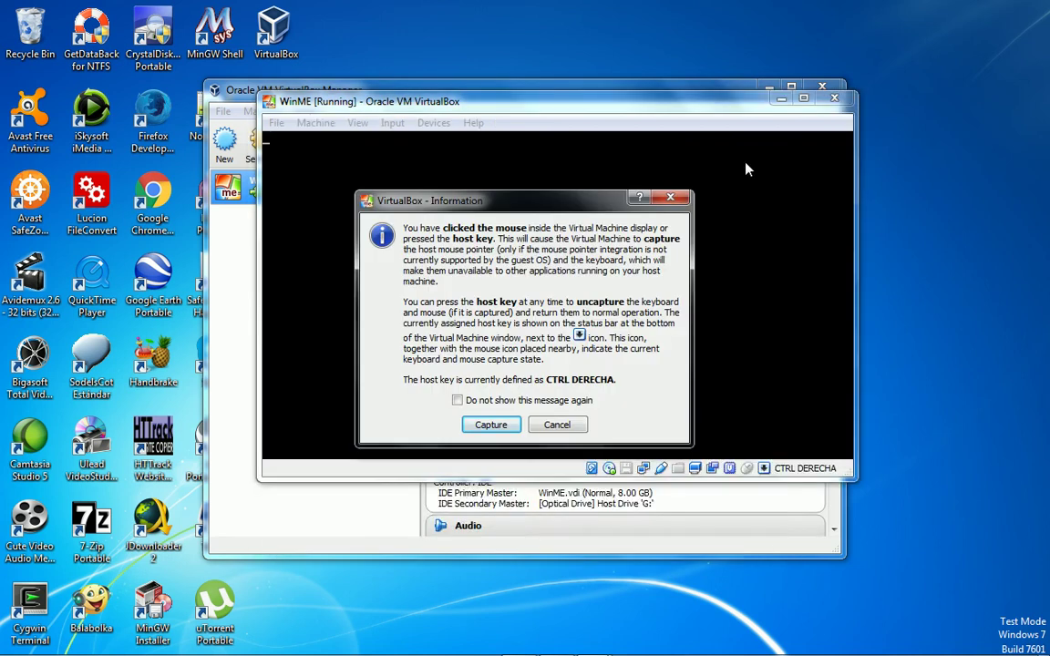
left_click(458, 400)
left_click(491, 424)
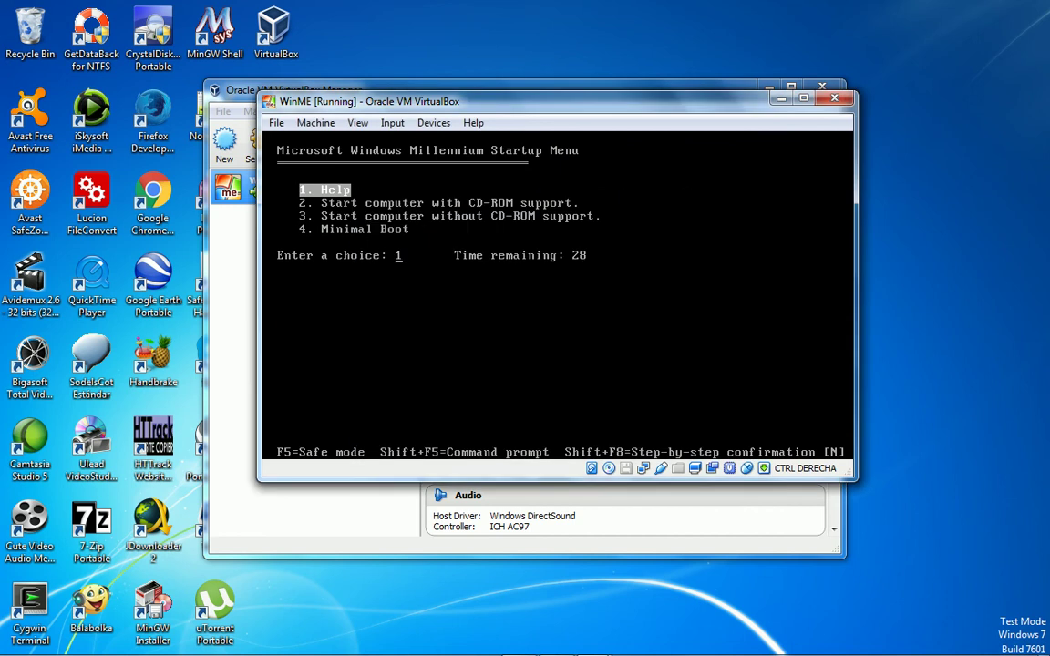
Step: Boot with 'Start computer with CD-ROM support' and run fdisk at the A:\> prompt
key("Down")
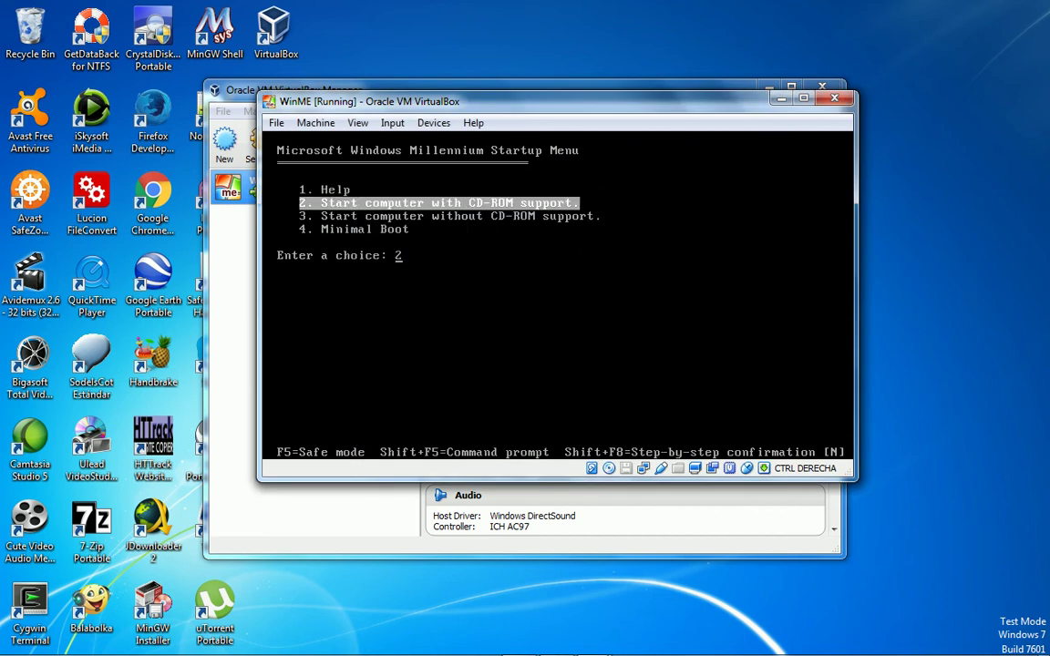
key("Return")
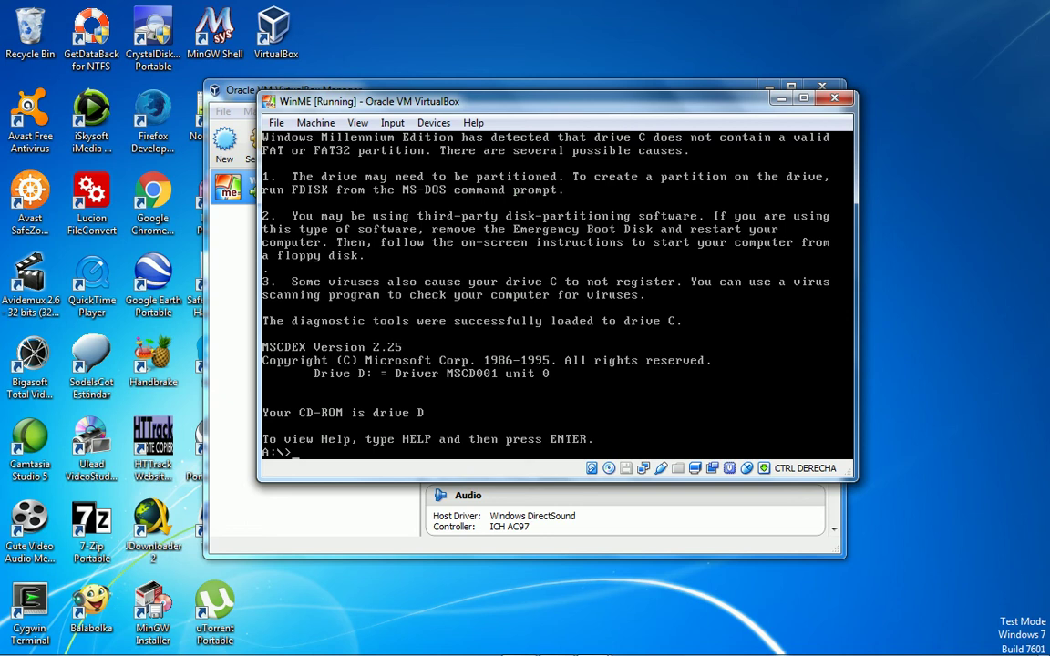
type("fdisk")
key("Return")
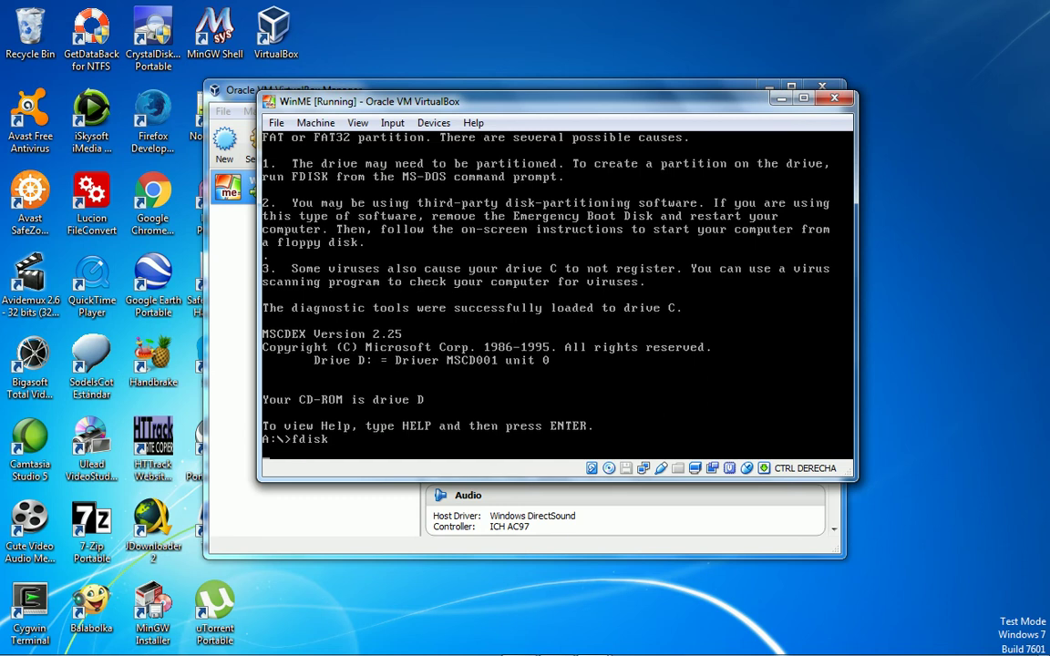
Step: With large disk support, create a maximum-size active primary DOS partition, then exit FDISK
key("Return")
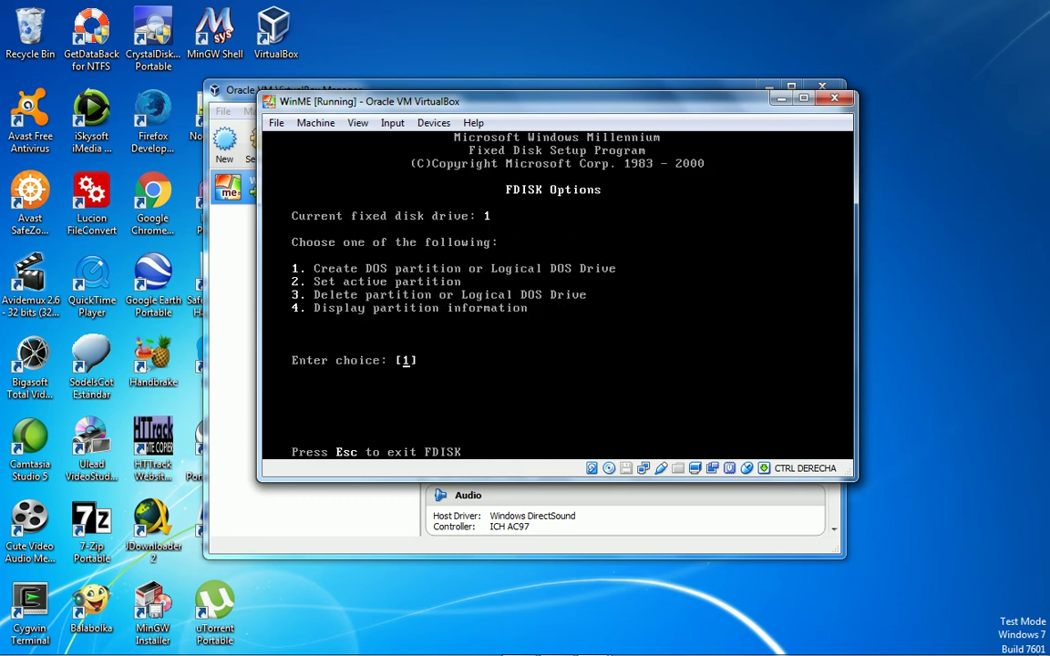
key("Return")
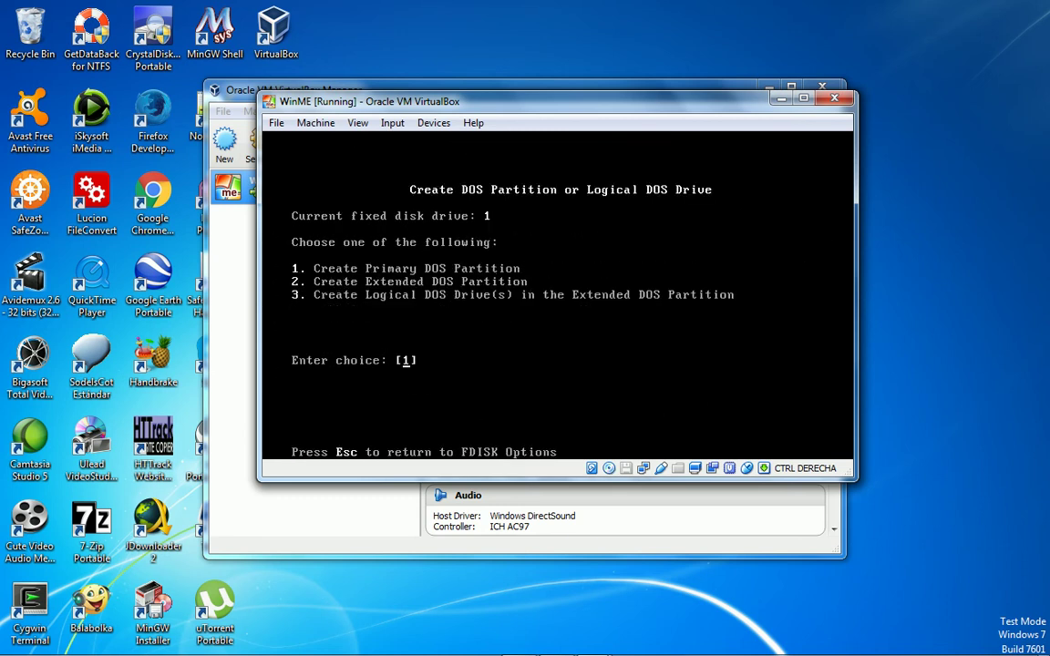
key("Return")
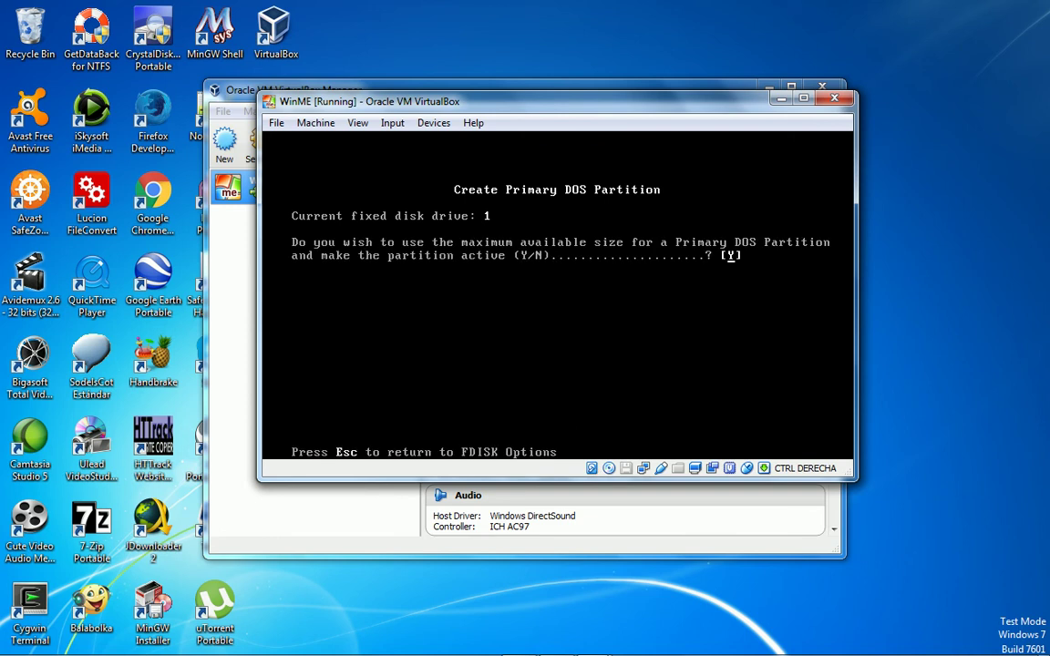
key("Return")
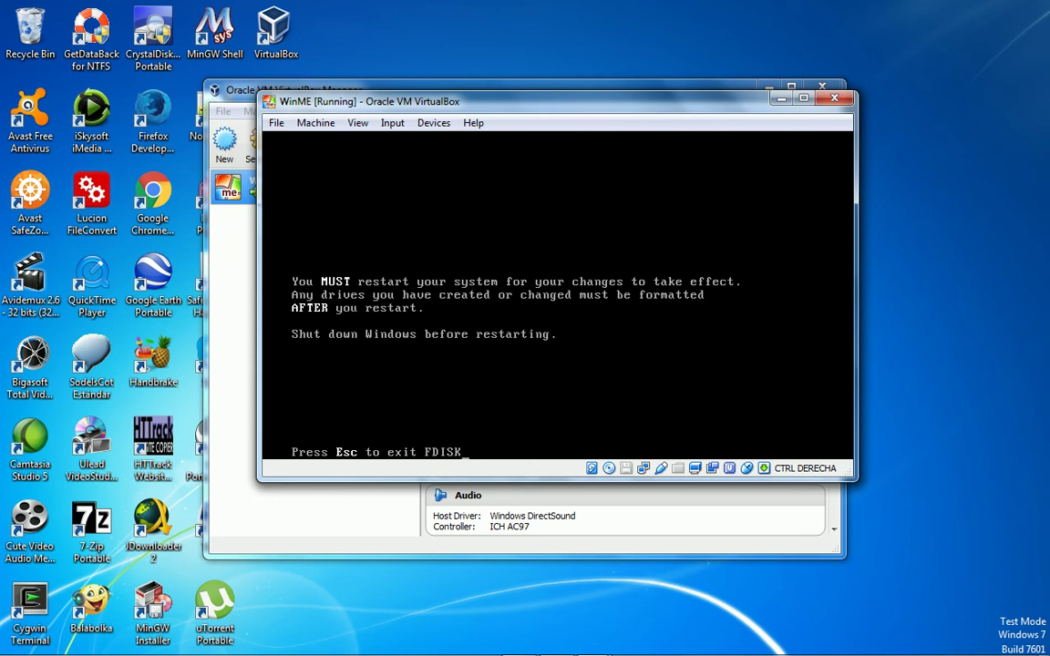
key("Escape")
Step: Run format without parameters at the A:\> prompt
type("d")
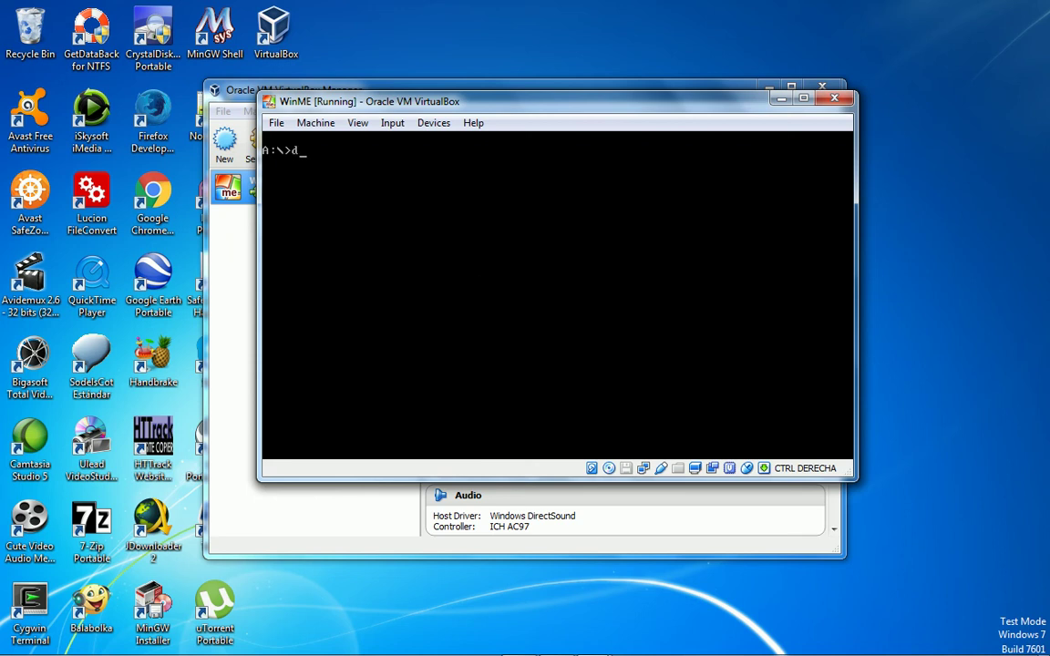
key("BackSpace")
type("format")
key("Return")
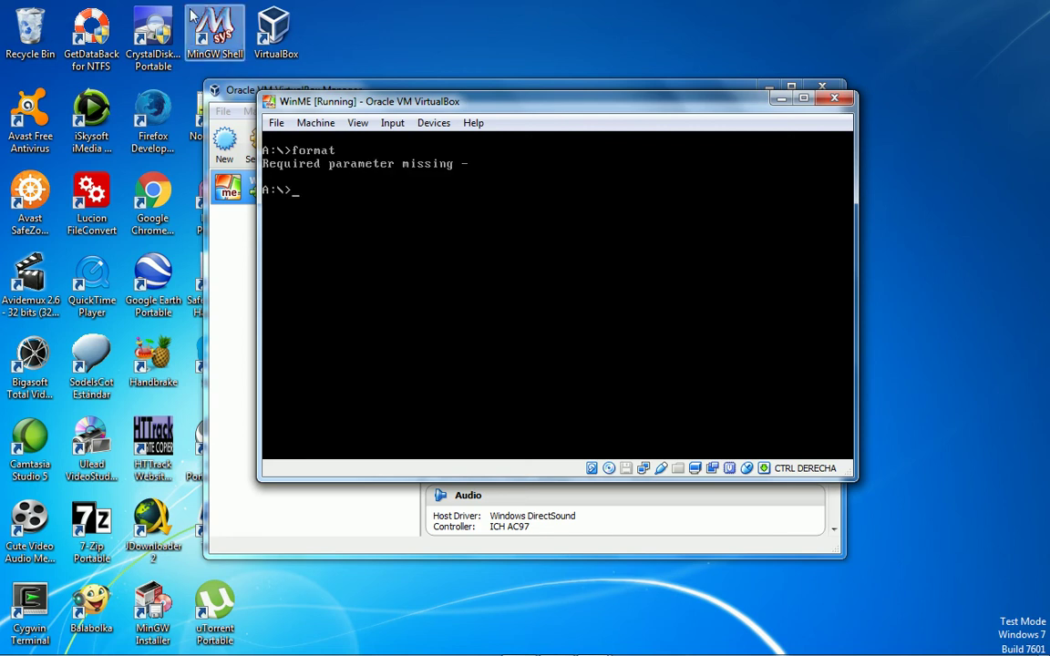
Step: Reset the WinME machine through Machine > Reset and confirm it
left_click(315, 122)
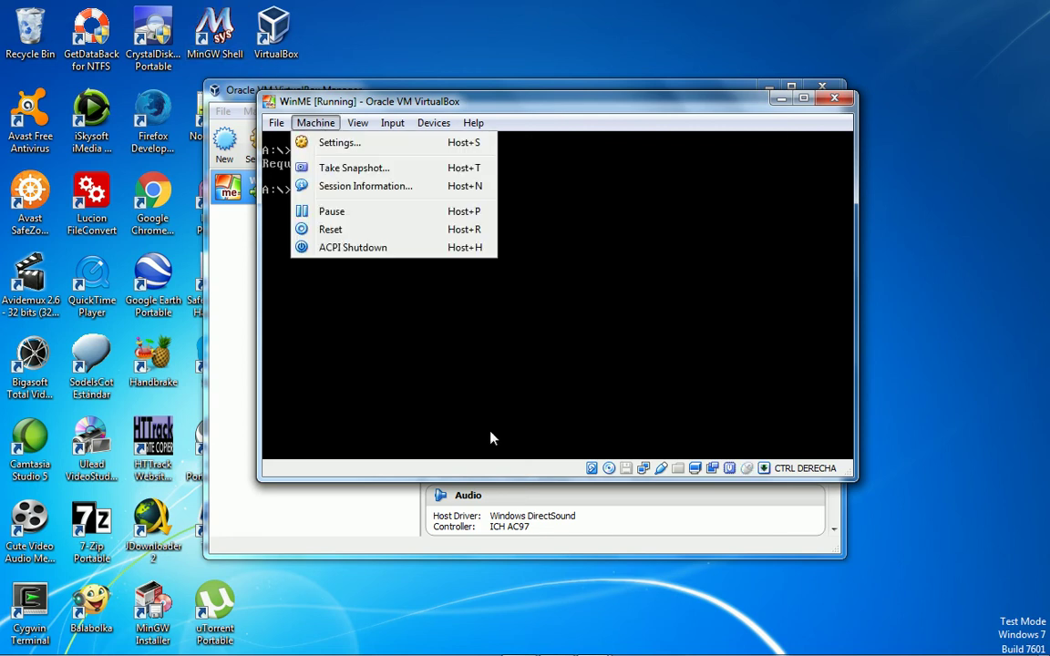
left_click(351, 229)
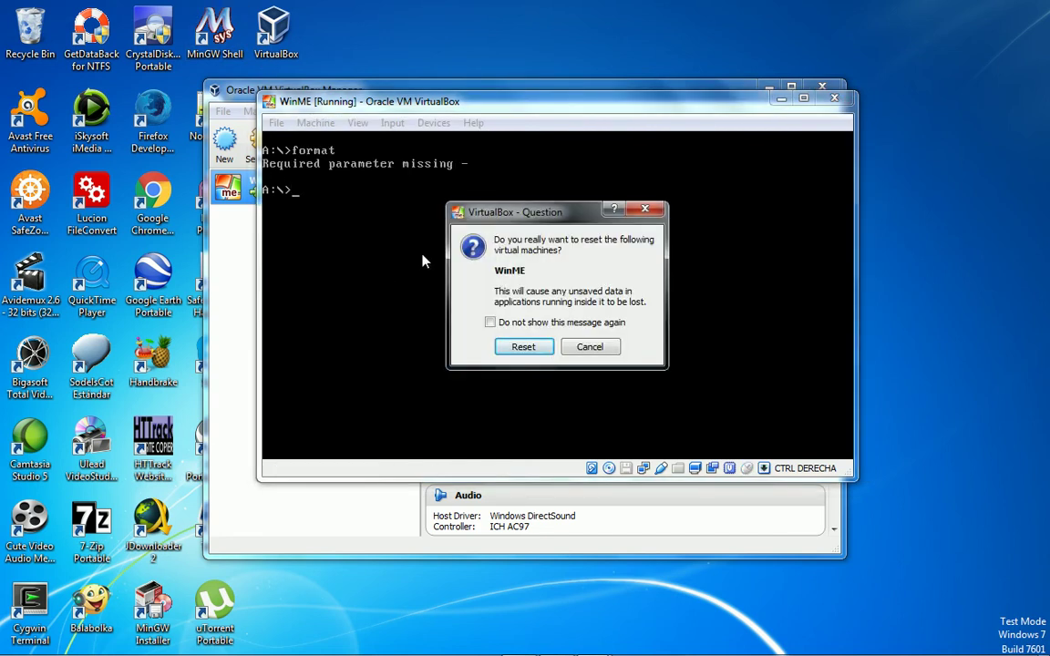
left_click(524, 347)
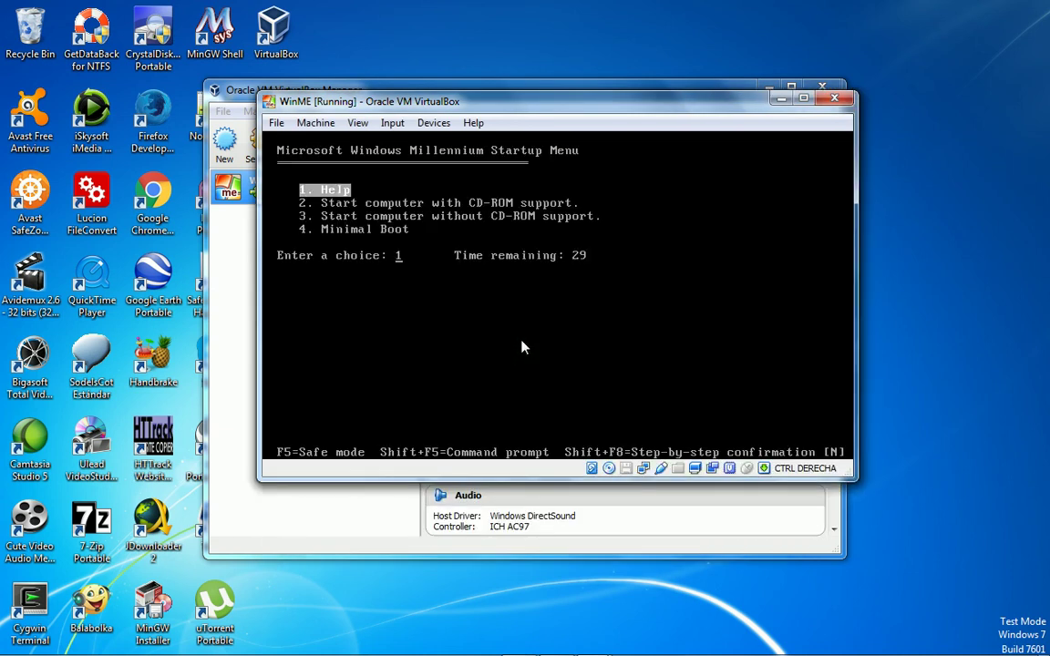
Step: Boot with CD-ROM support and start formatting drive C: with 'format c:', answering Y
key("Down")
key("Return")
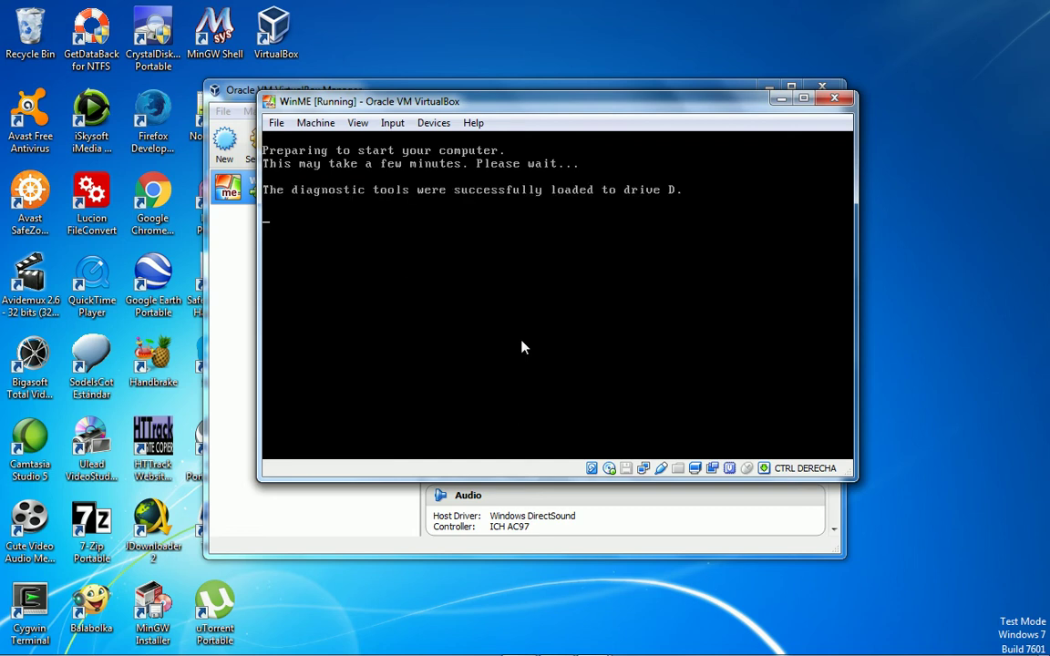
type("format c")
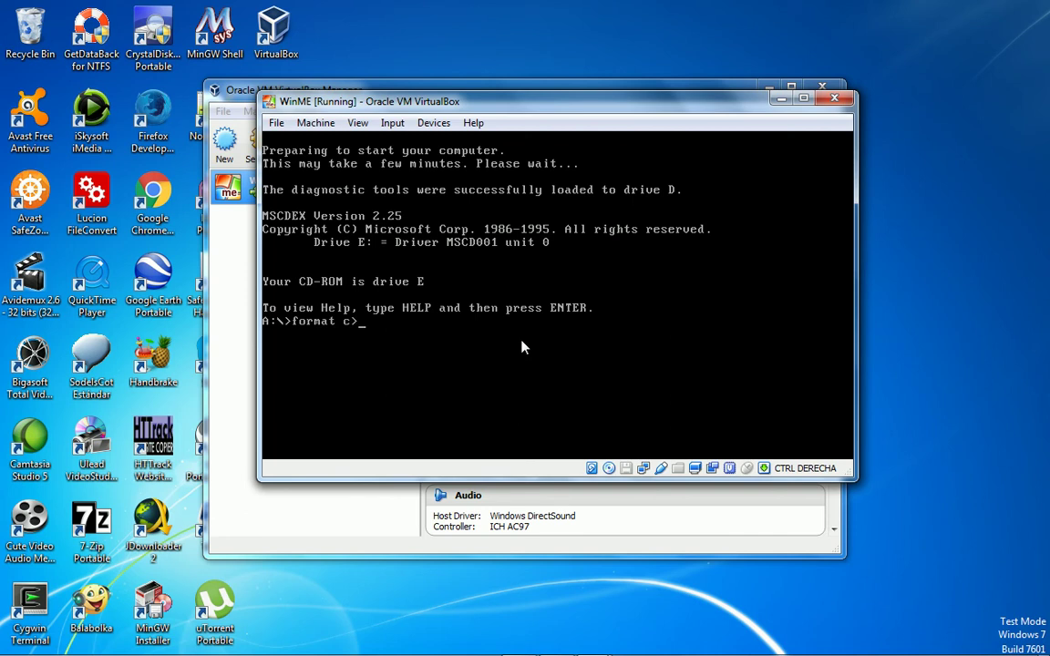
type(":")
key("Return")
type("y")
key("Return")
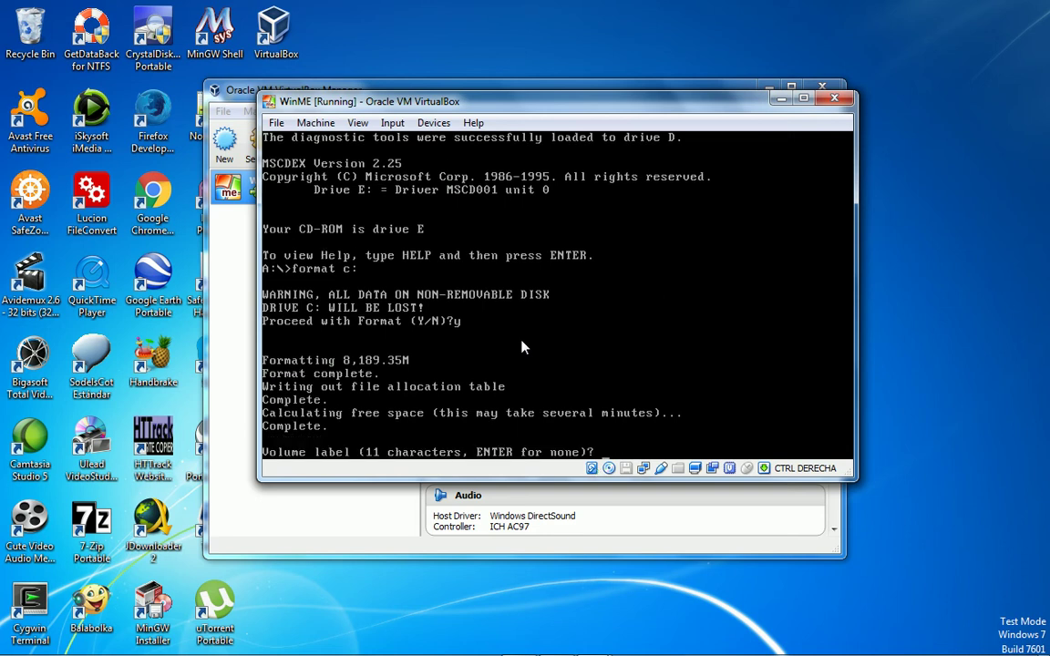
Step: Give drive C: the volume label WinME and run setup from A:\>
type("WinME")
key("Return")
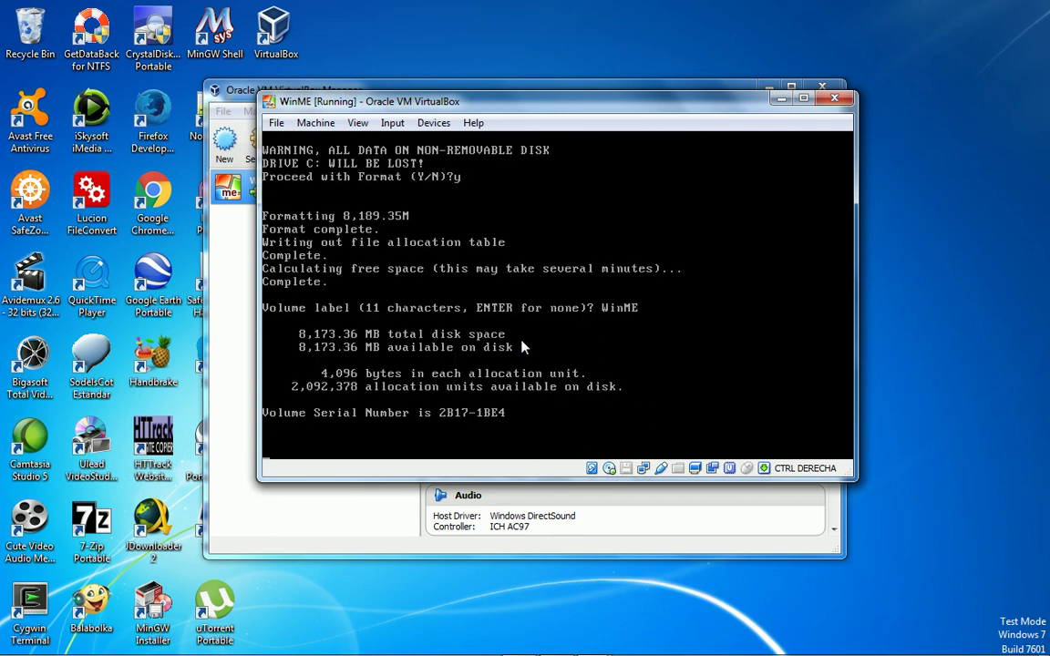
type("setup")
key("Return")
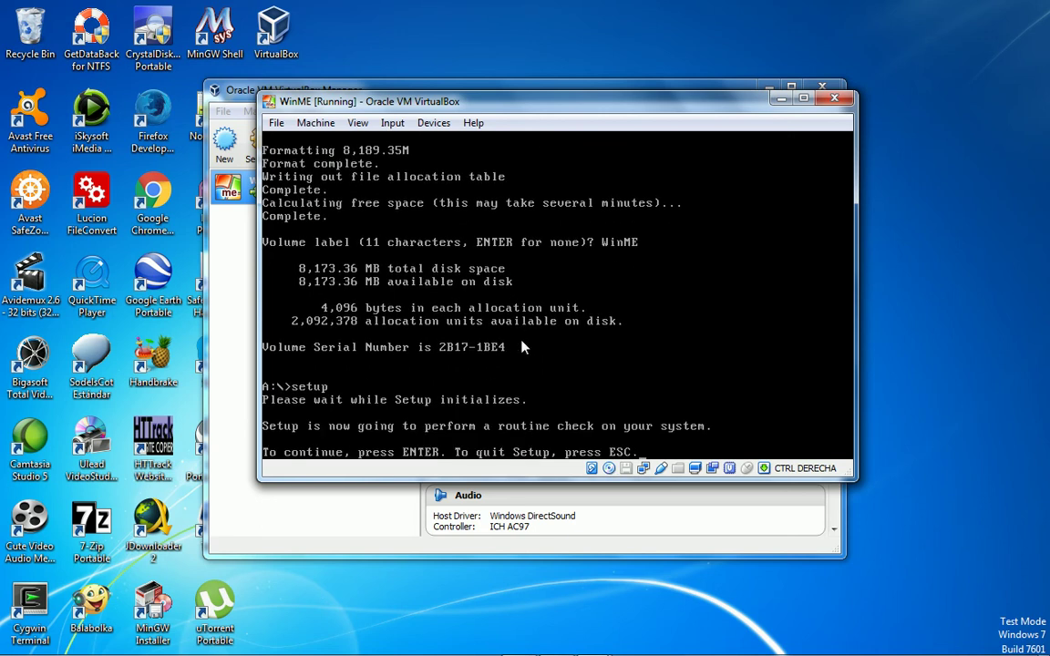
Step: Run setup's routine check, then exit ScanDisk after drives C and D pass
key("Return")
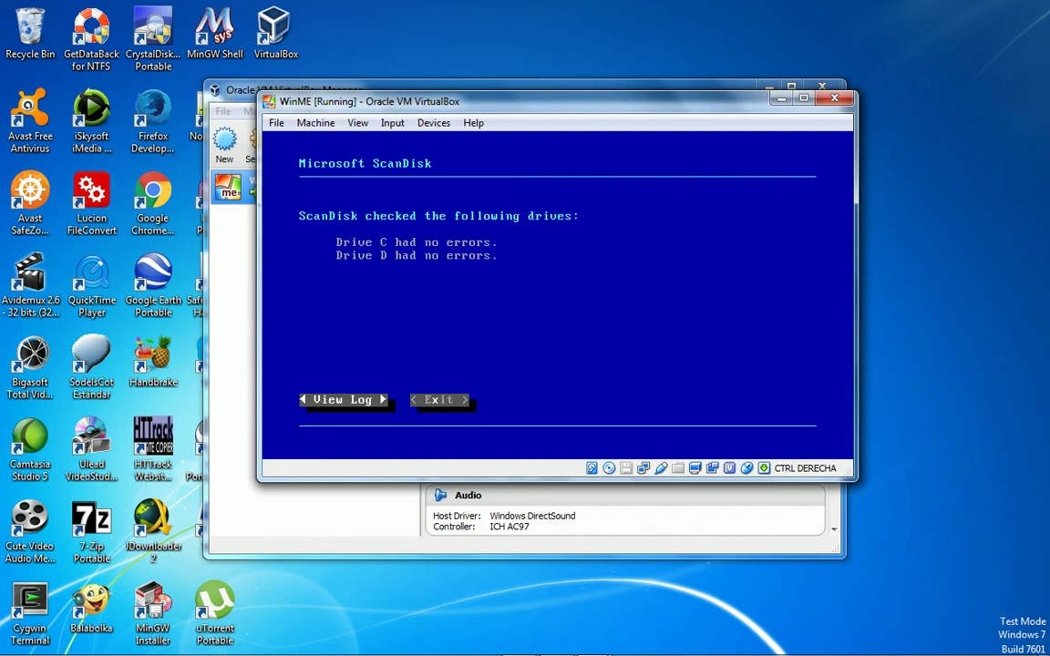
key("Tab")
key("Return")
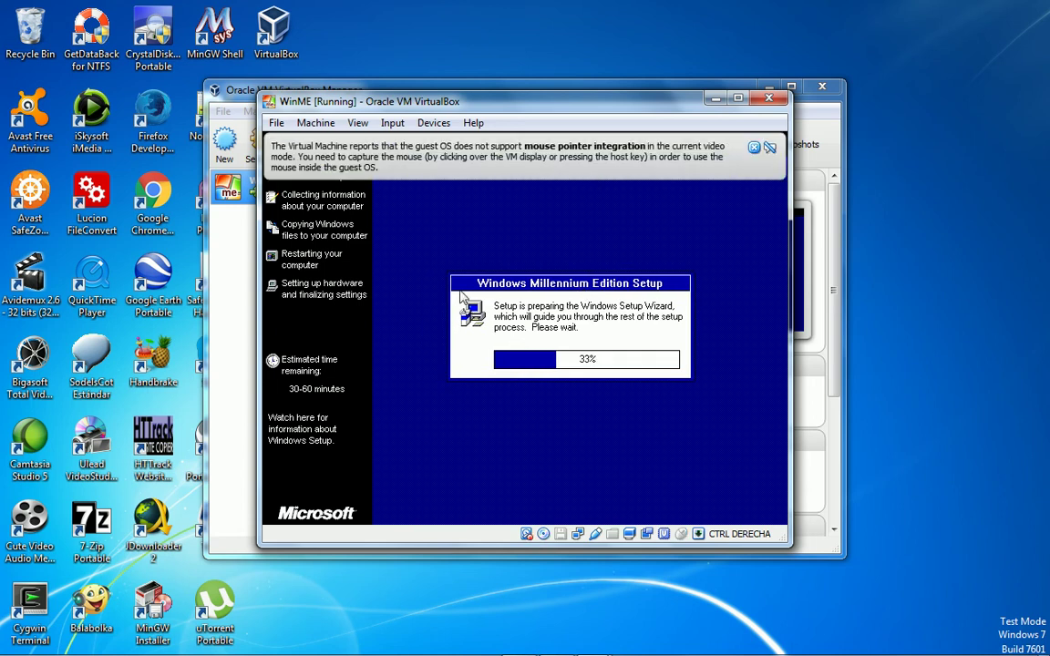
Step: Dismiss the VirtualBox integration notification bar
left_click(754, 147)
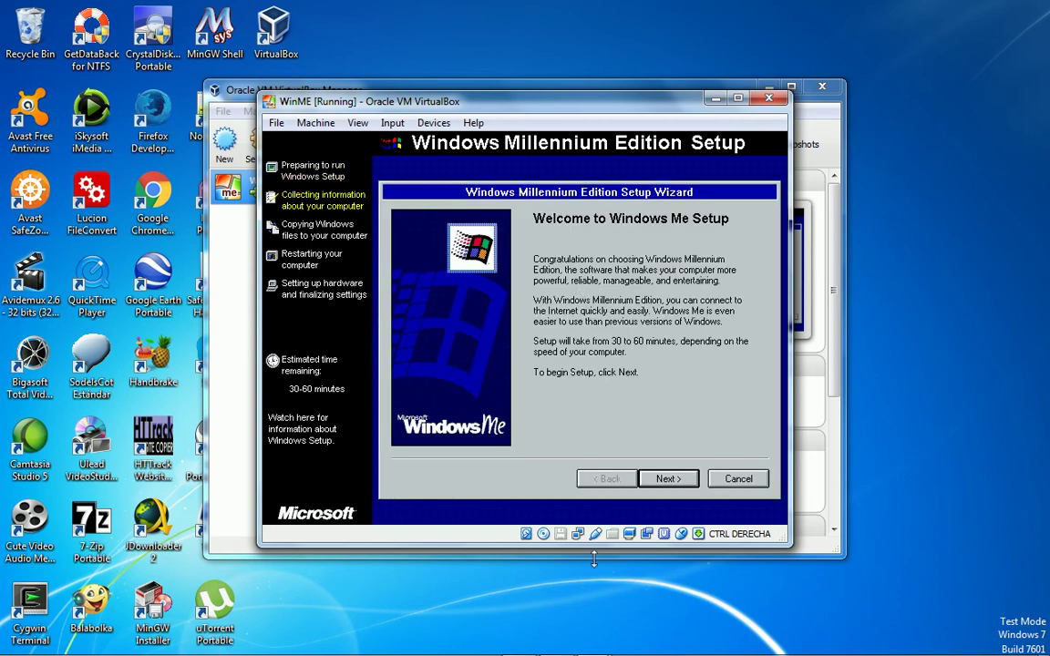
Step: Go past the welcome page and keep C:\WINDOWS as the install folder
left_click(685, 482)
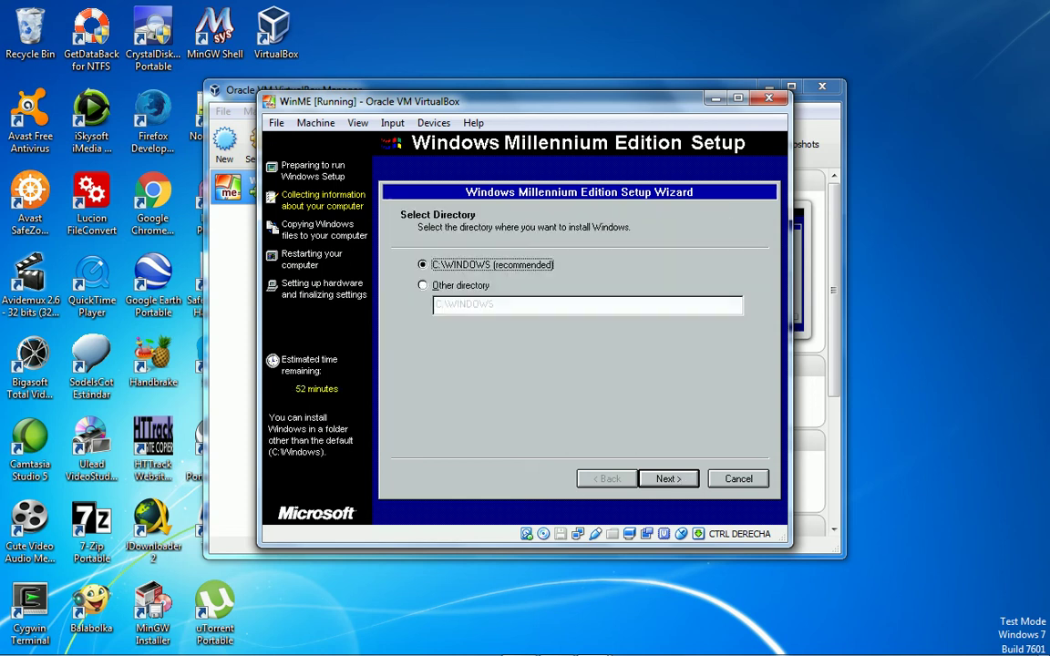
left_click(684, 480)
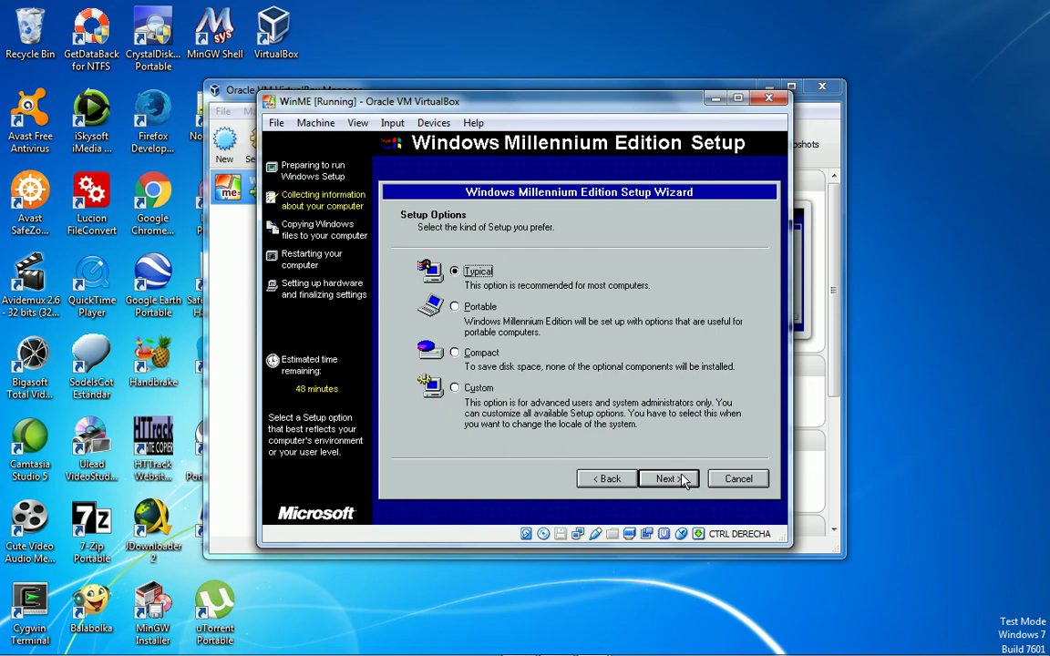
Step: Choose Custom setup and fully include the Accessories and Communications components
key("Down")
key("Down")
key("Down")
left_click(675, 478)
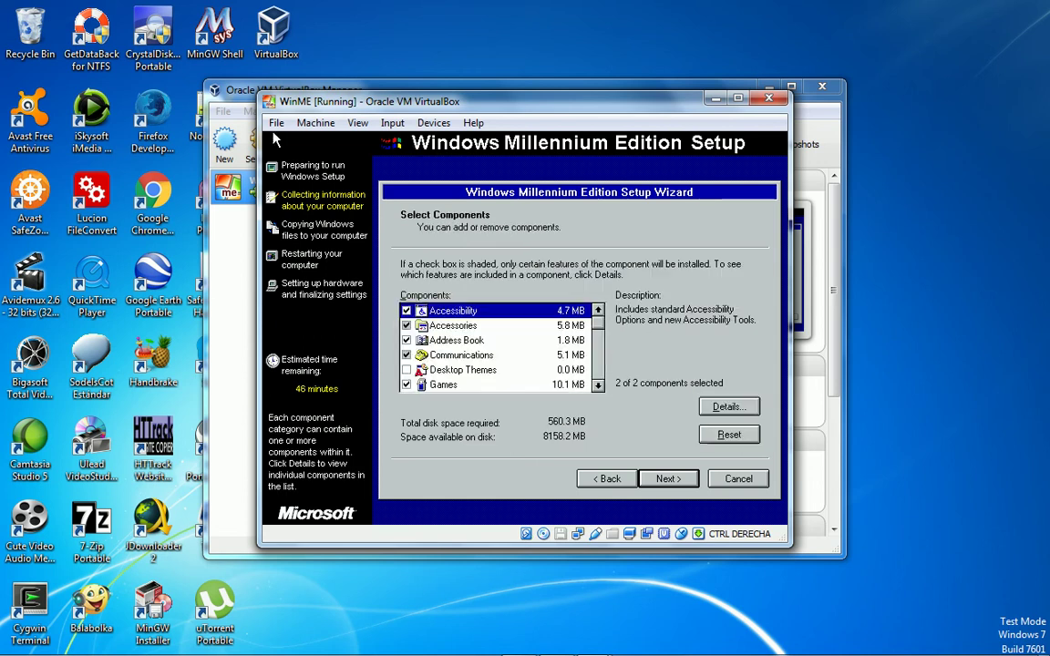
left_click(407, 326)
left_click(406, 325)
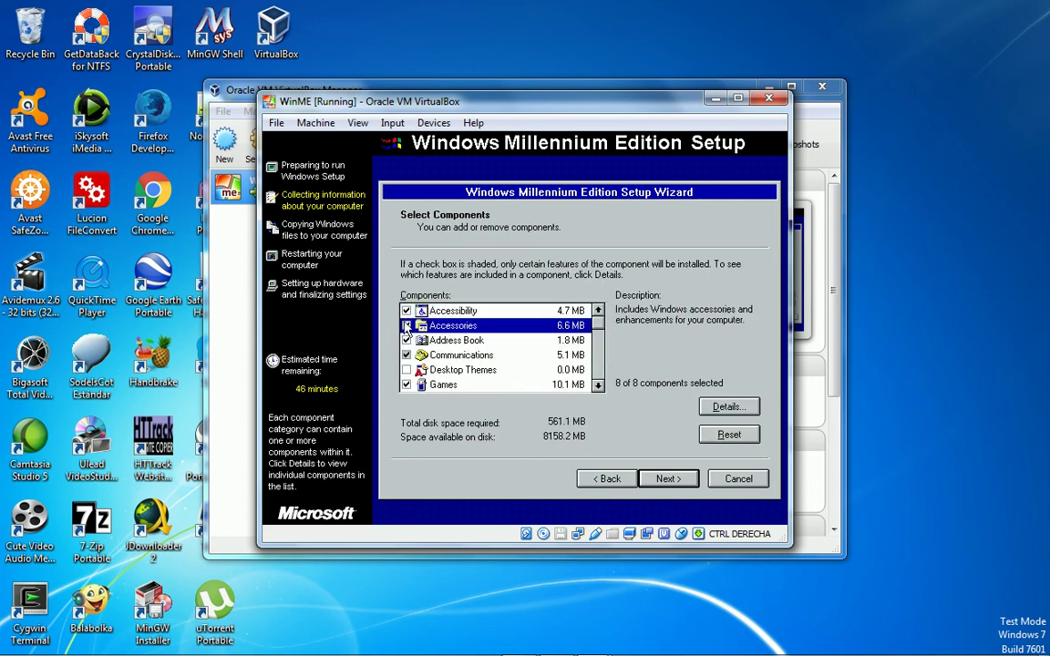
left_click(415, 340)
left_click(407, 354)
left_click(407, 354)
Step: Include Desktop Themes, Multilanguage Support, Multimedia, System Tools and Web TV for Windows, then continue
key("Down")
key("space")
key("Down")
key("Down")
key("Down")
key("Up")
key("space")
key("Down")
key("space")
key("Down")
key("Down")
key("Down")
key("Down")
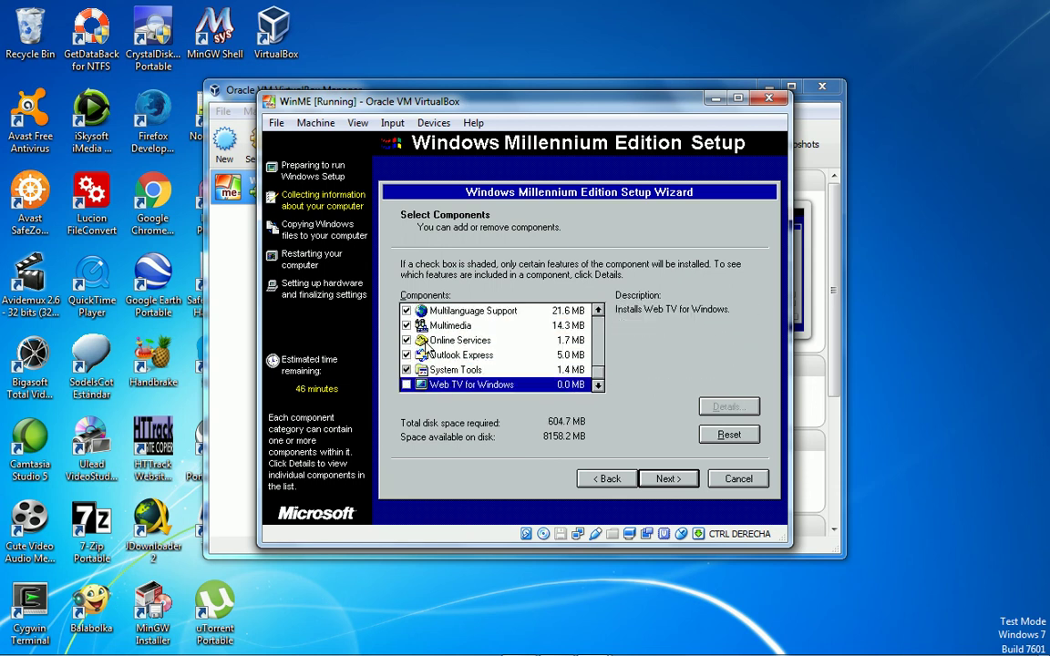
key("Up")
key("space")
key("Down")
key("space")
key("Up")
key("Up")
key("Up")
key("Up")
key("Up")
key("Up")
key("Up")
key("Up")
key("Up")
key("Up")
key("Up")
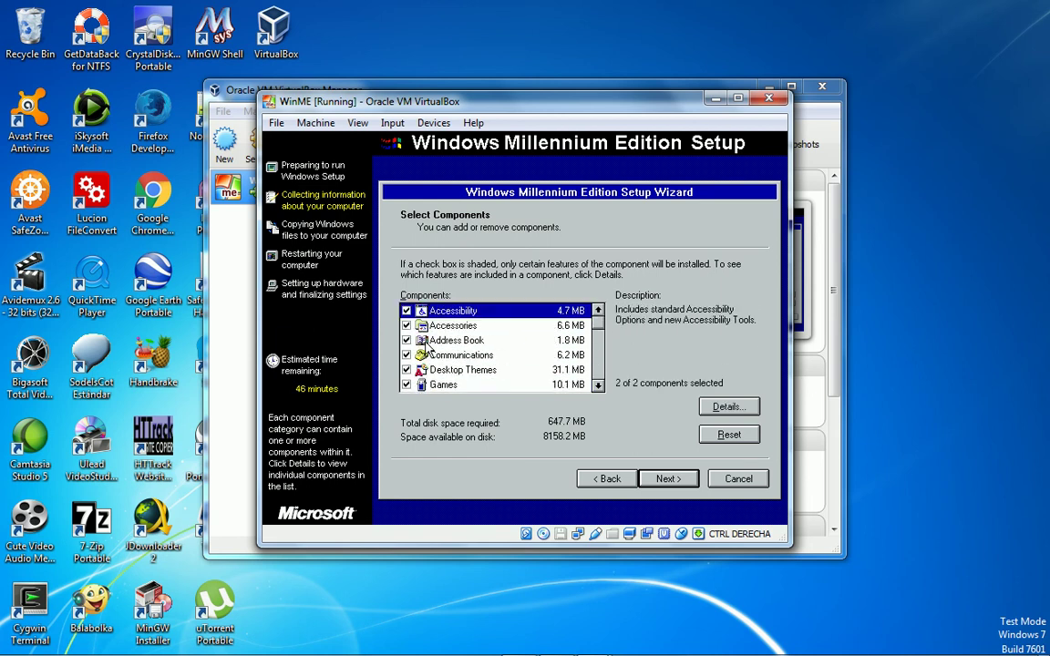
key("Down")
key("Down")
key("Down")
key("Down")
key("Down")
key("Down")
key("Down")
key("Down")
key("Down")
key("Down")
key("Down")
key("Down")
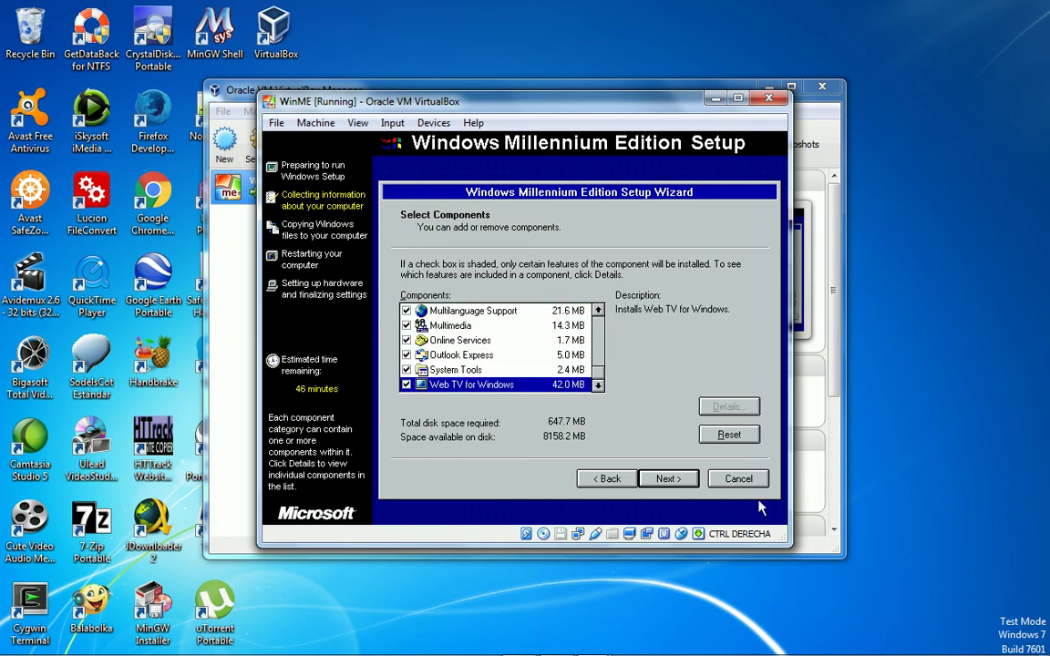
left_click(646, 486)
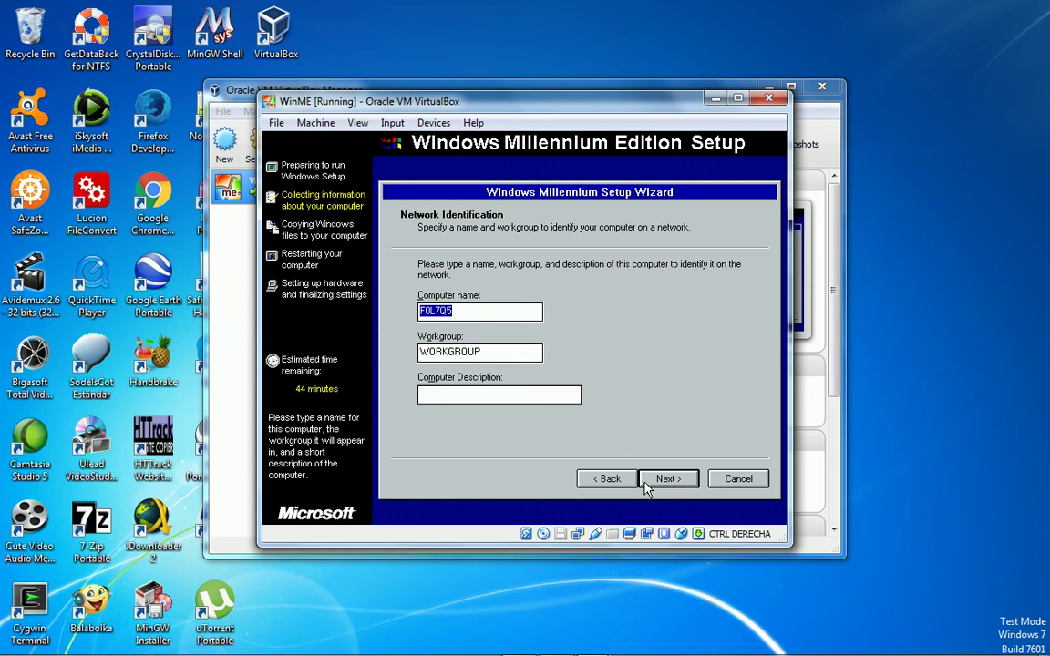
Step: Enter a WinME-based computer name in Network Identification, fixing stray characters
type("WinME?")
key("BackSpace")
type("_VBoxirtua")
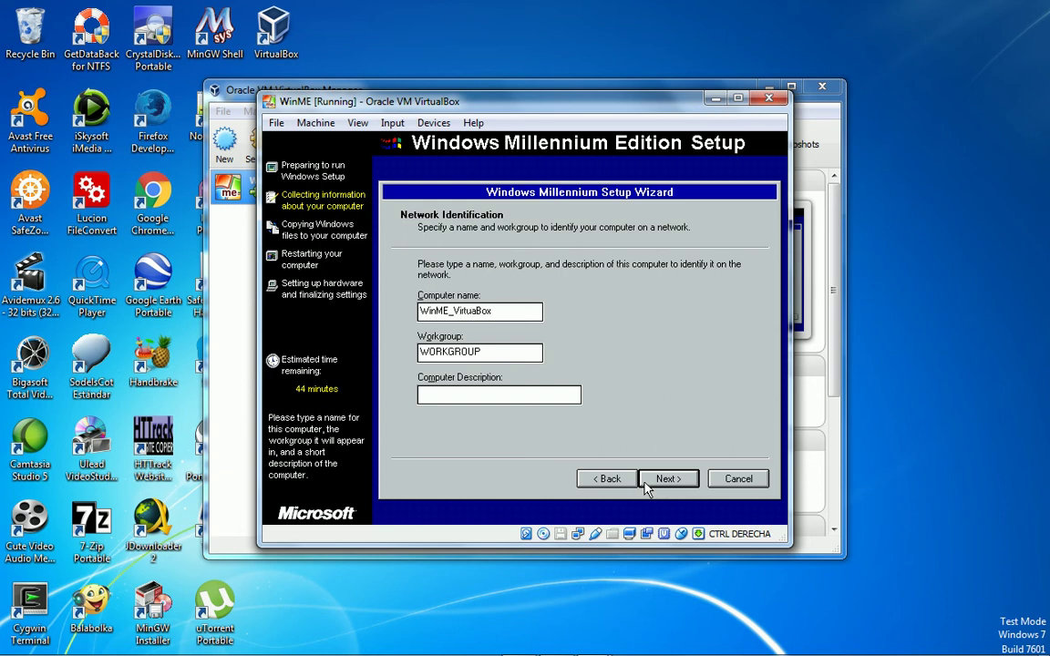
key("BackSpace")
key("BackSpace")
key("BackSpace")
key("BackSpace")
key("BackSpace")
left_click(646, 488)
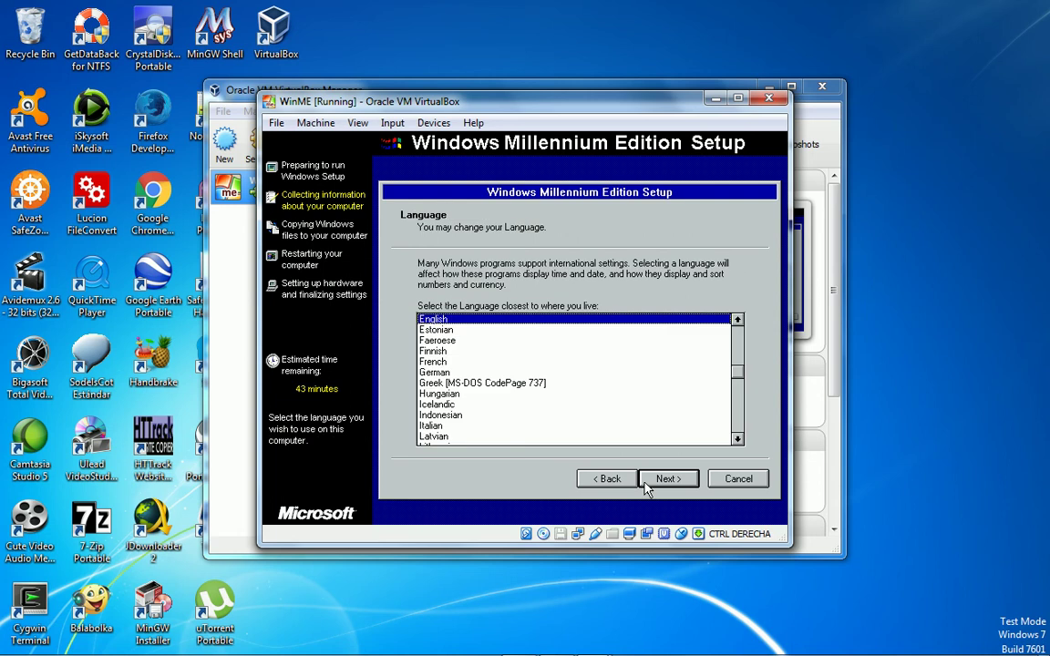
Step: Keep English, United States and the default keyboard, and turn off daylight-saving adjustment
left_click(667, 479)
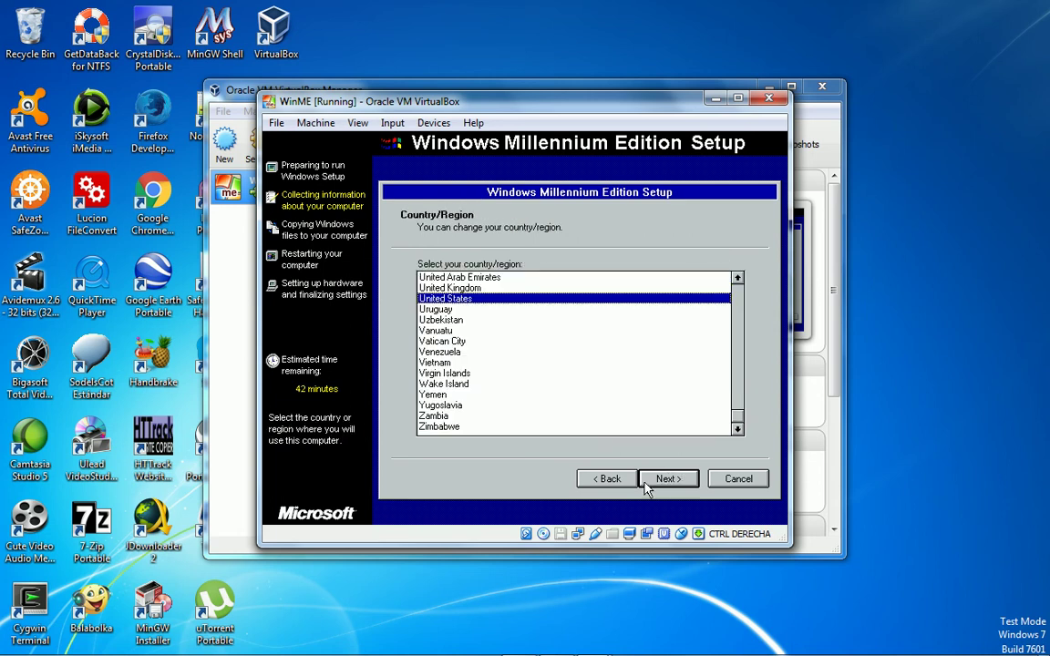
left_click(667, 478)
left_click(646, 483)
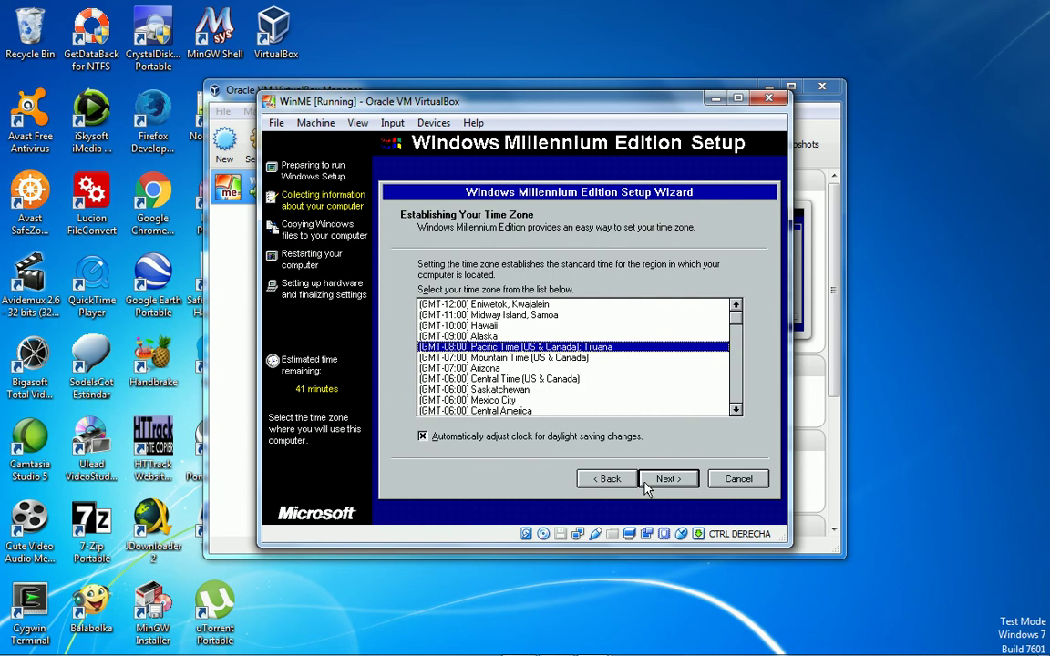
left_click(606, 438)
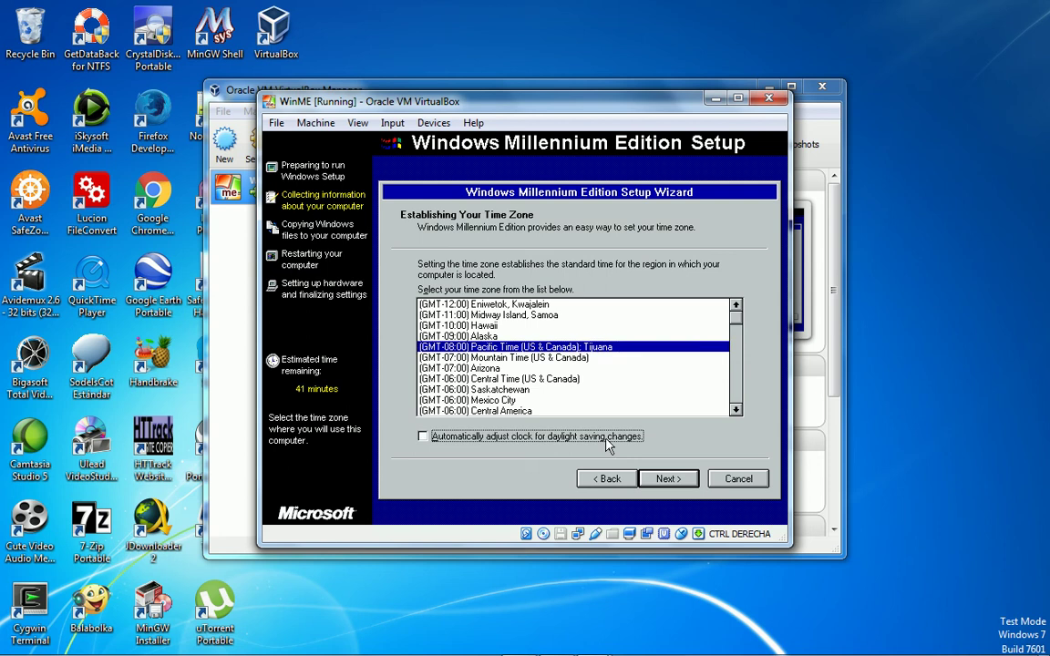
left_click(670, 479)
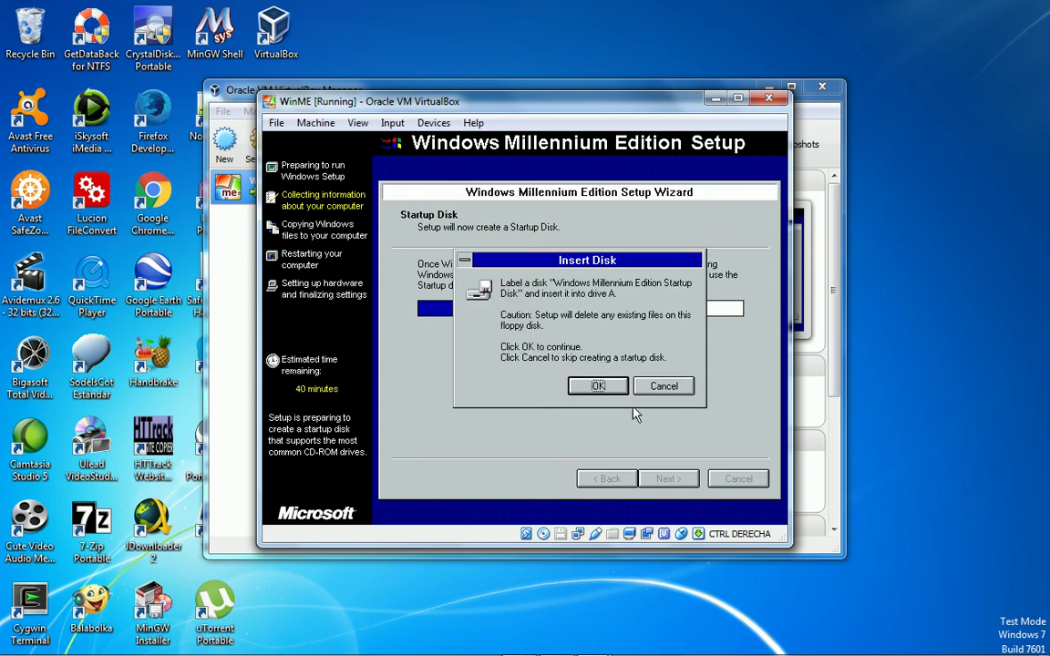
Step: Skip the startup disk, dismiss the remove-disk notice, and finish the wizard to begin copying files
left_click(663, 385)
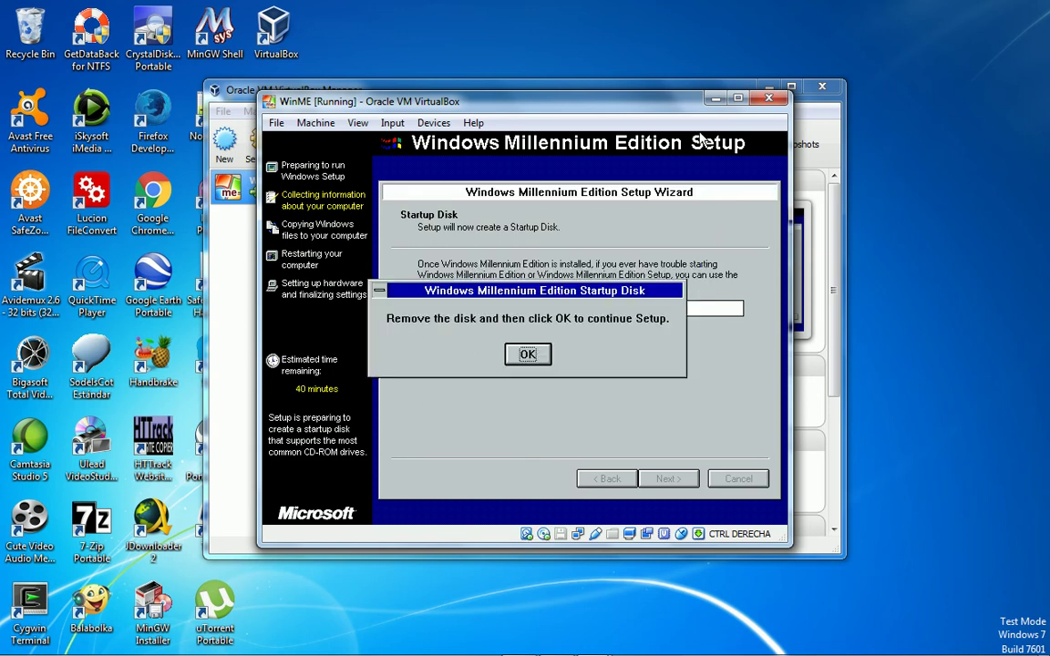
left_click(528, 354)
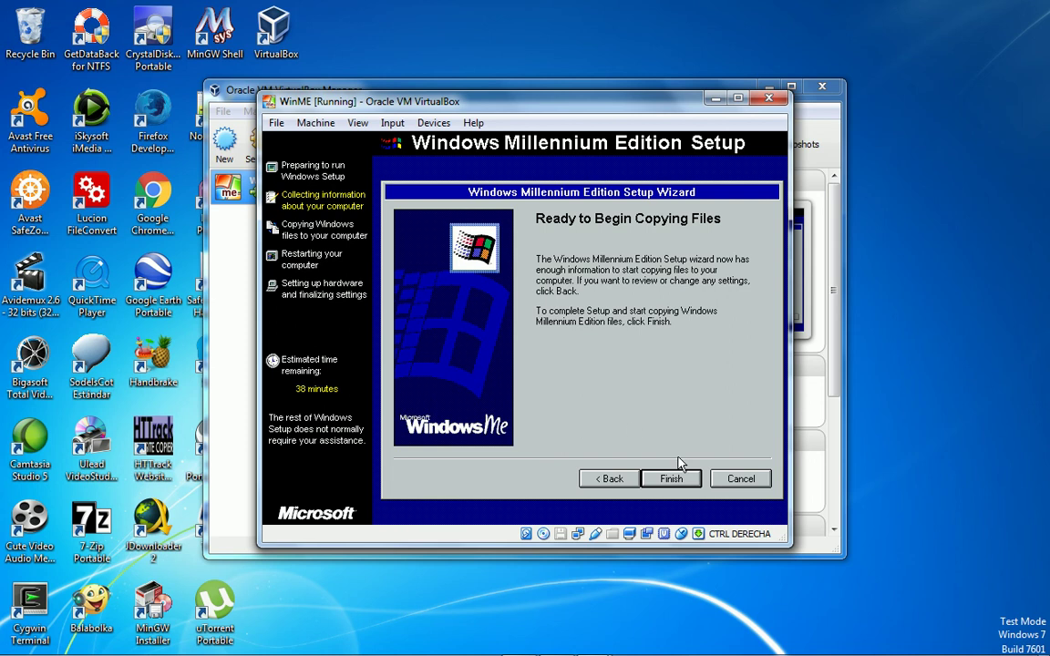
left_click(672, 480)
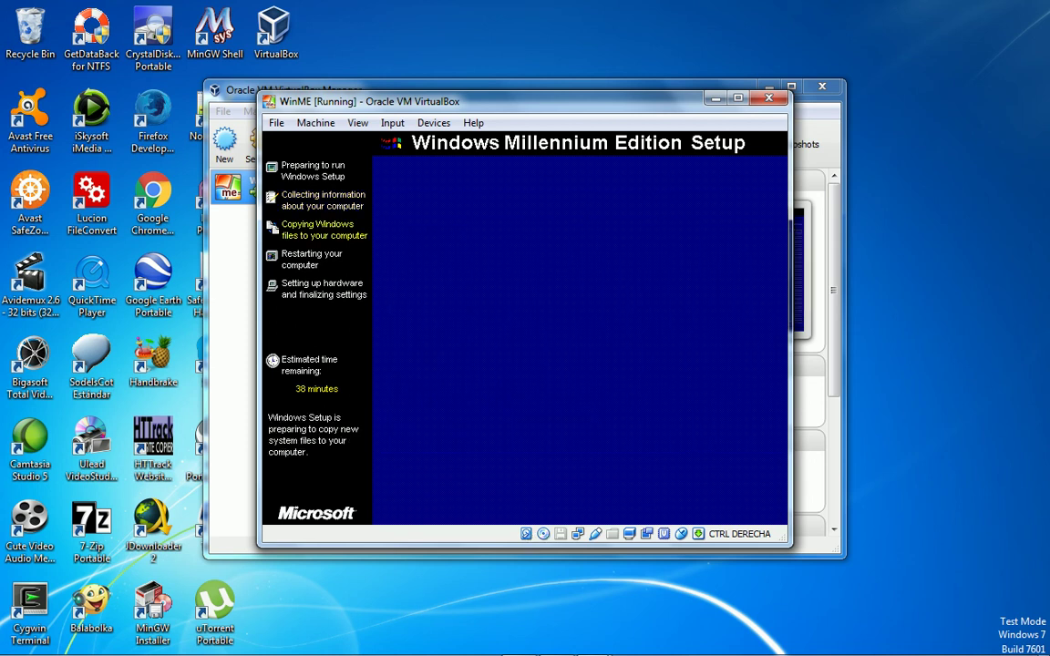
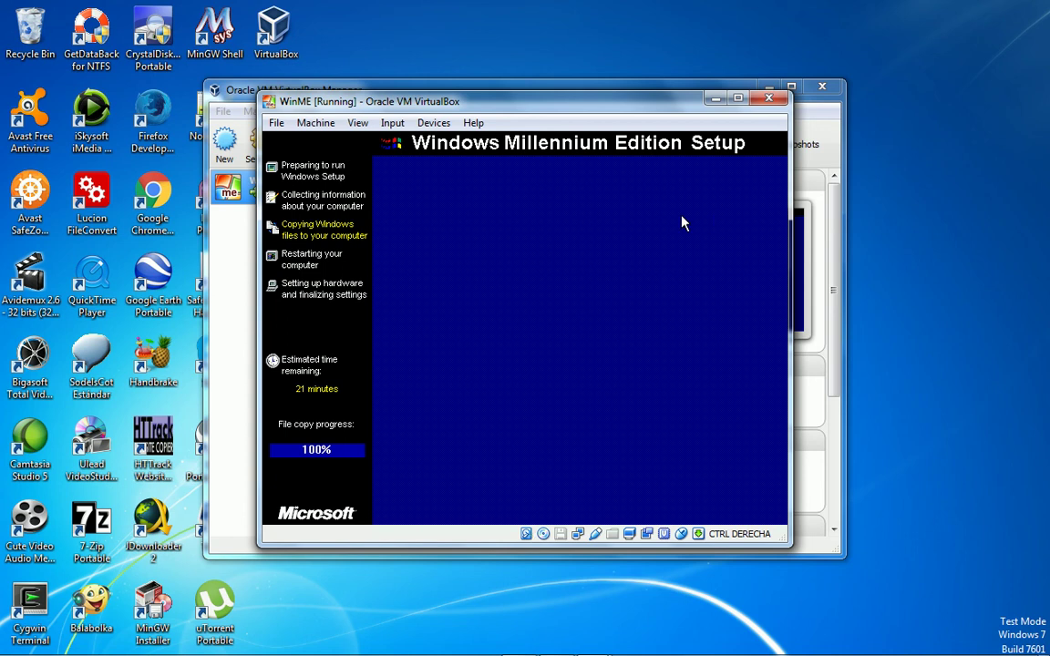
Step: Restart the Windows Me guest, pick 'Start computer with CD-ROM support', and release the mouse to the host
left_click(526, 363)
left_click(524, 369)
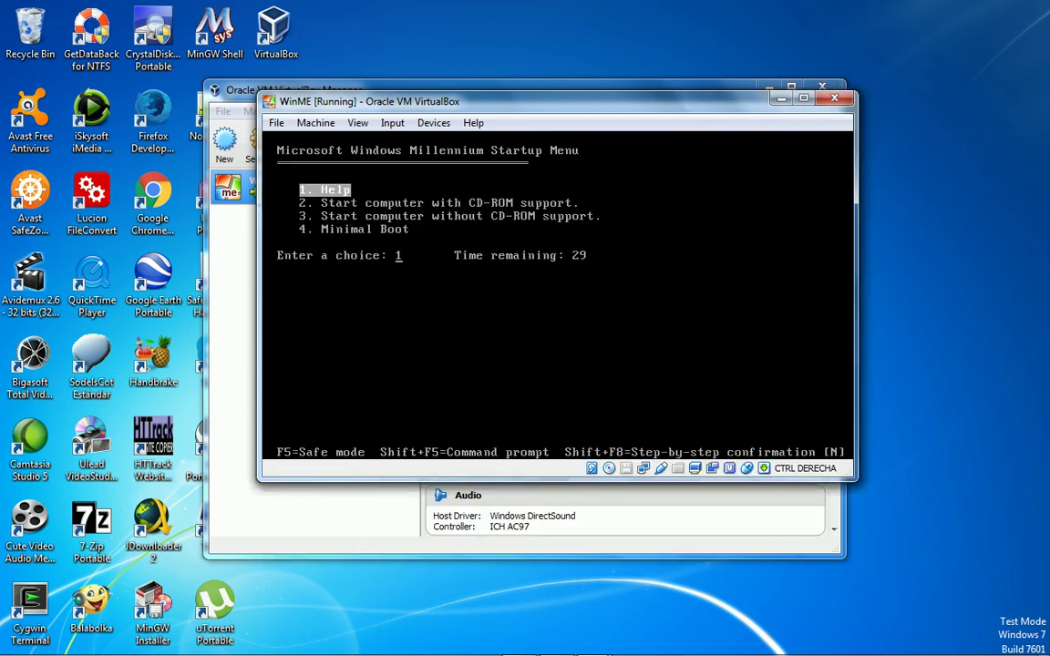
key("Down")
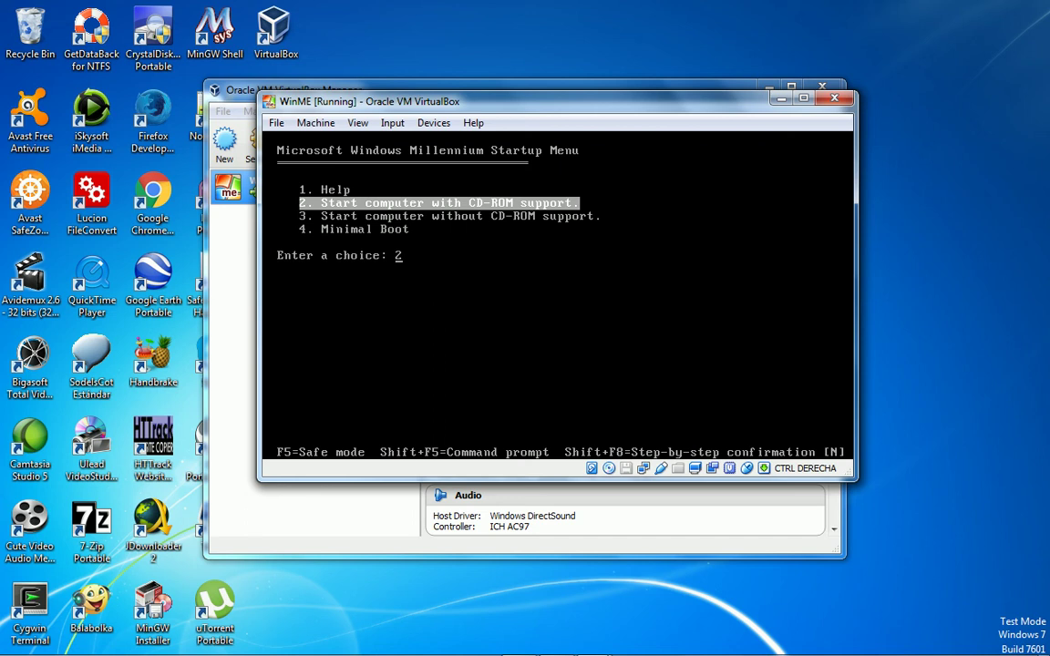
key("Control_R")
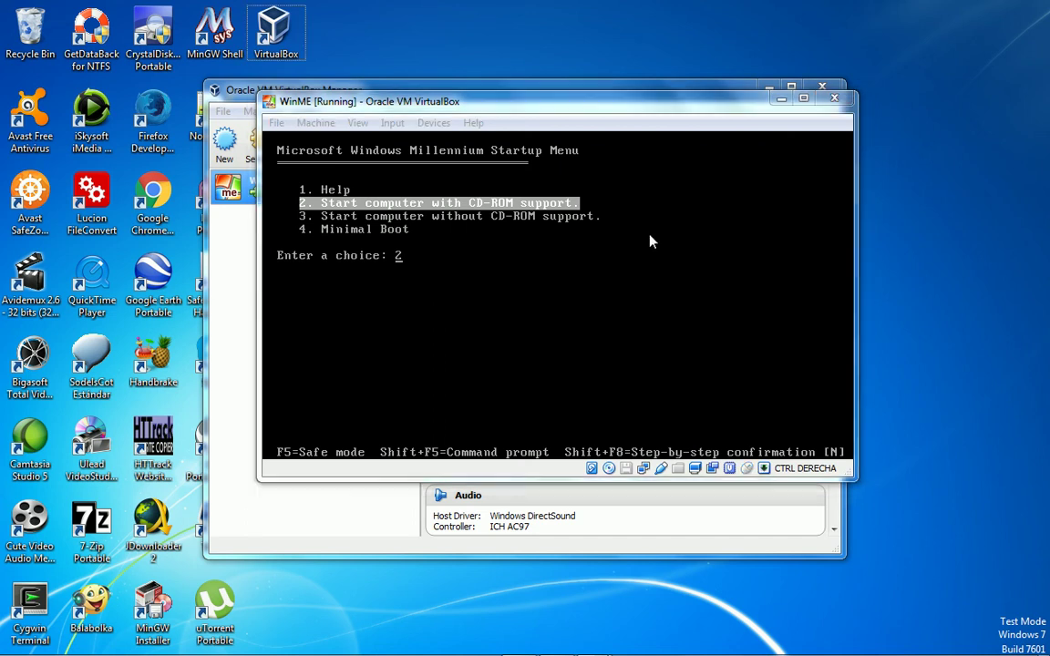
key("super+r")
Step: Eject the Windows ME disc from the host's DVD RW Drive (G:) in Computer
type("cm")
key("Return")
key("alt+Up")
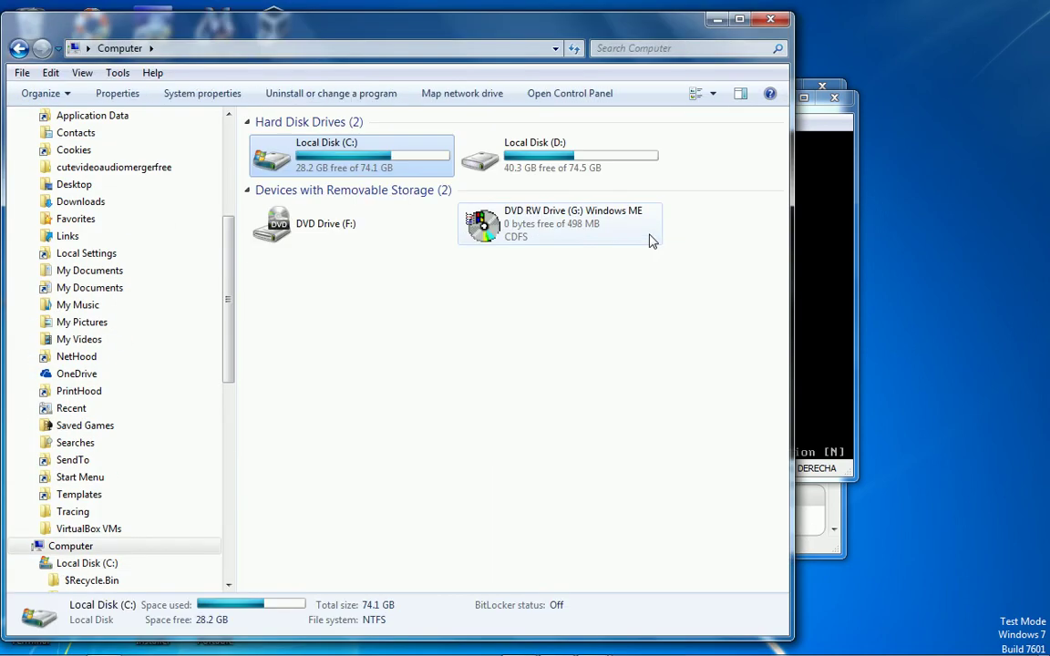
key("Right")
key("Down")
right_click(651, 239)
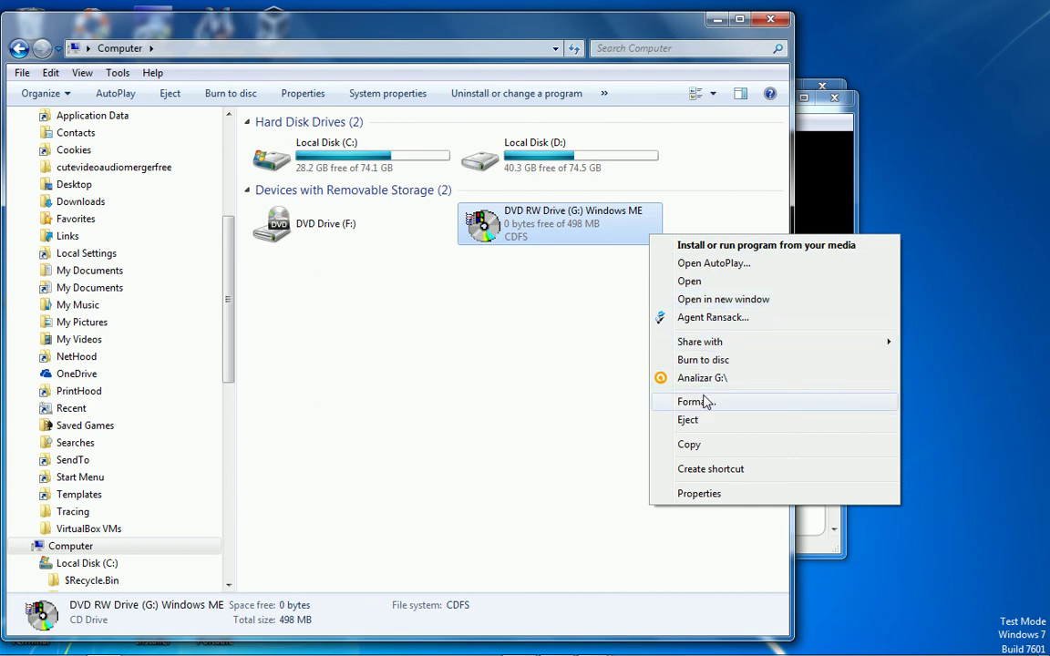
left_click(686, 420)
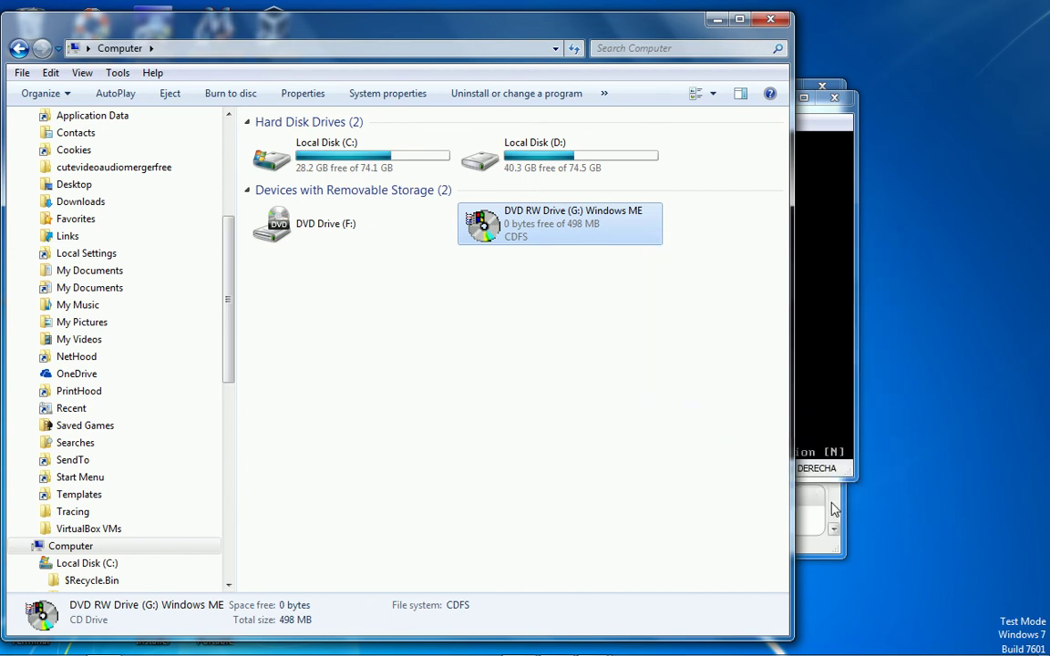
Step: Keep startup option 2 selected and reset the WinME virtual machine from the Machine menu
left_click(825, 497)
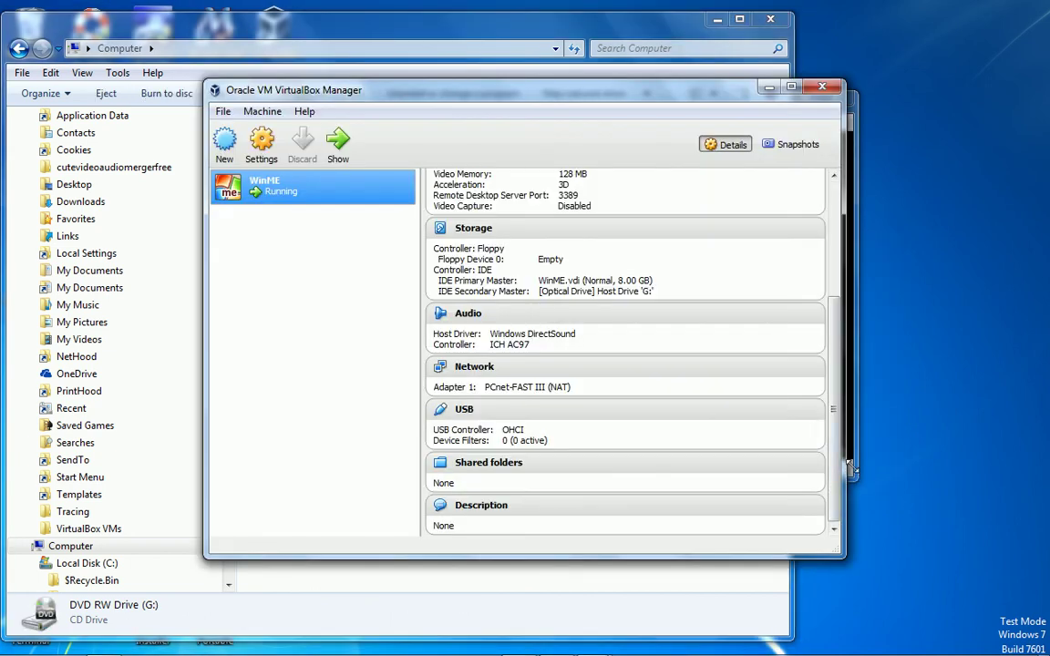
key("Down")
key("Up")
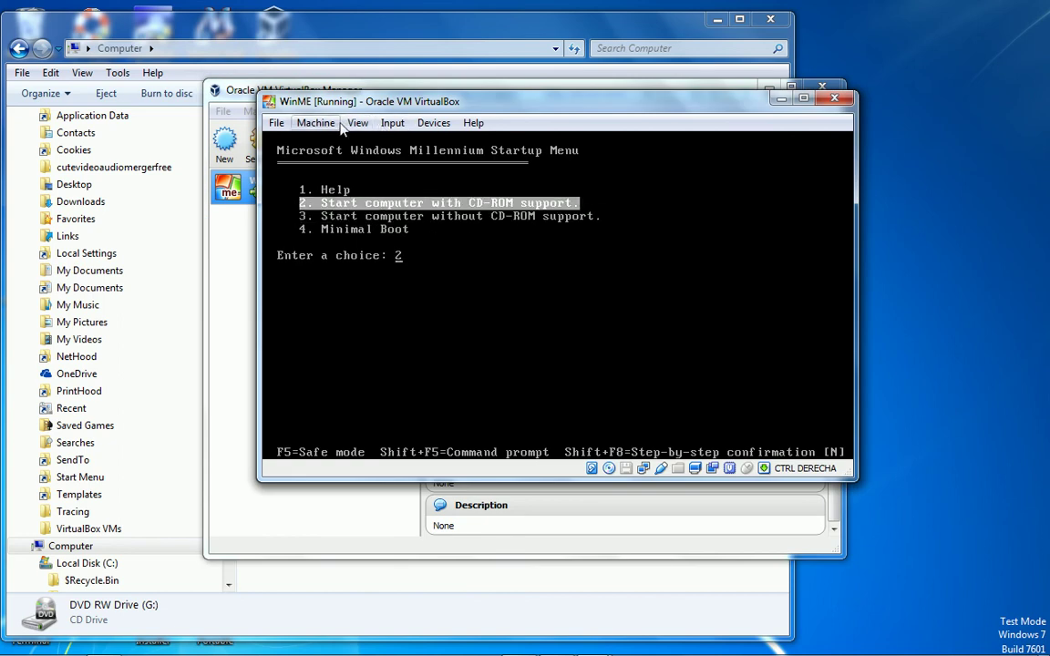
left_click(316, 123)
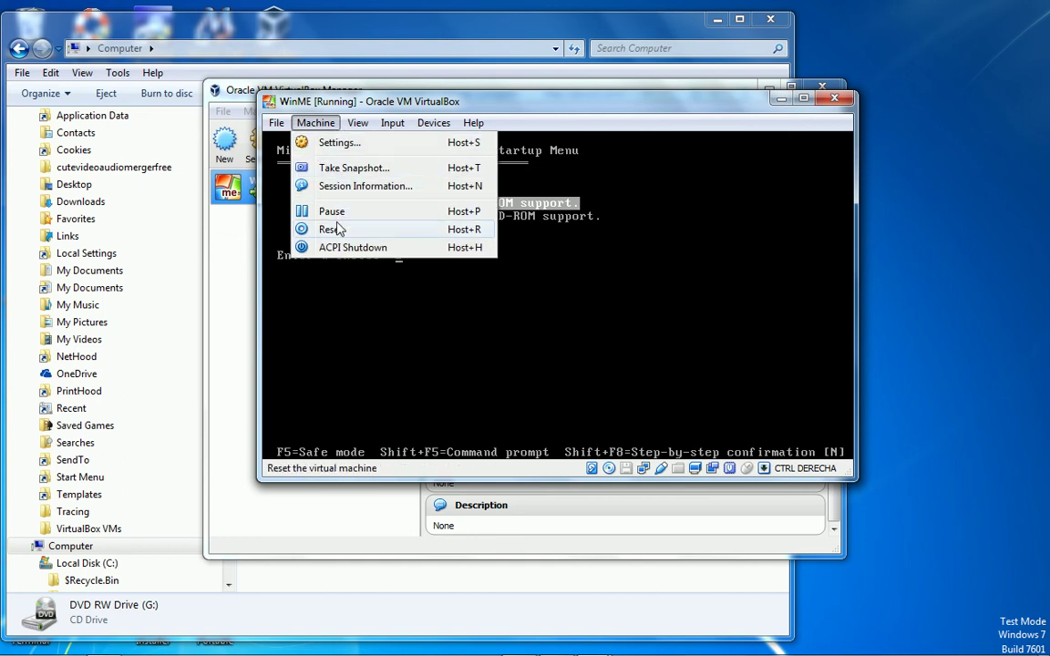
left_click(337, 229)
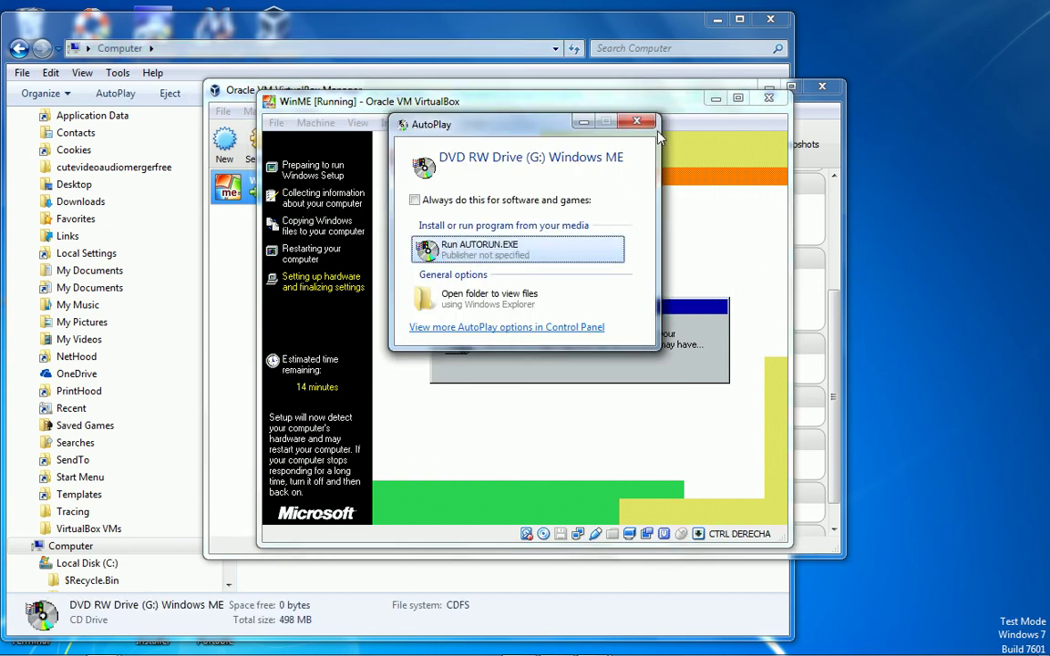
Step: Close the disc's AutoPlay prompt so setup proceeds to User Information
left_click(636, 121)
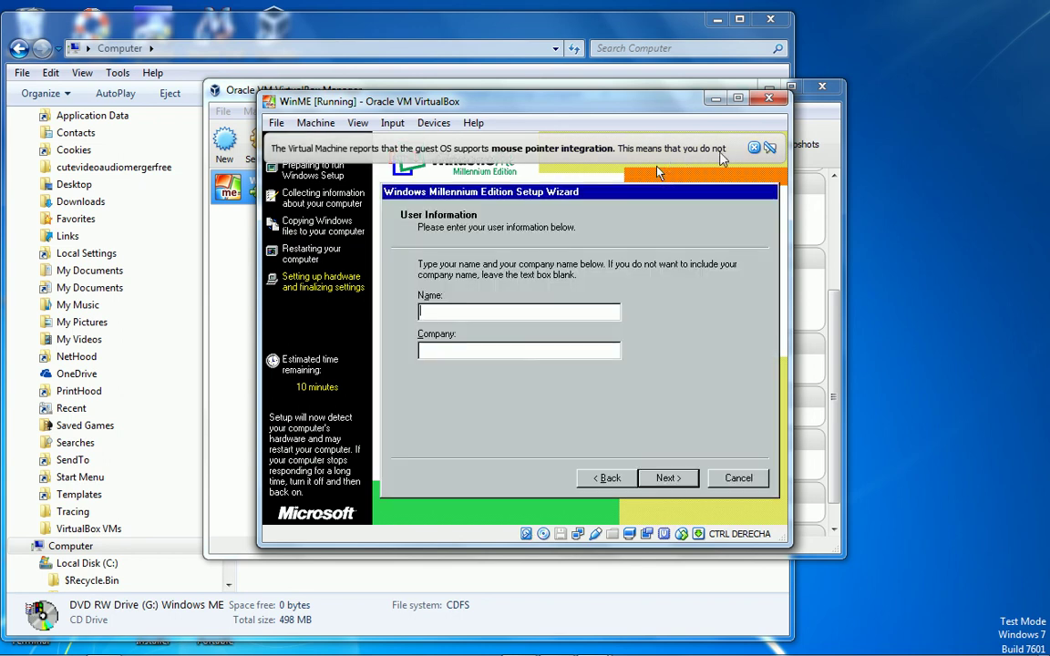
Step: Dismiss the pointer integration notice, pass User Information, and accept the license agreement
left_click(753, 148)
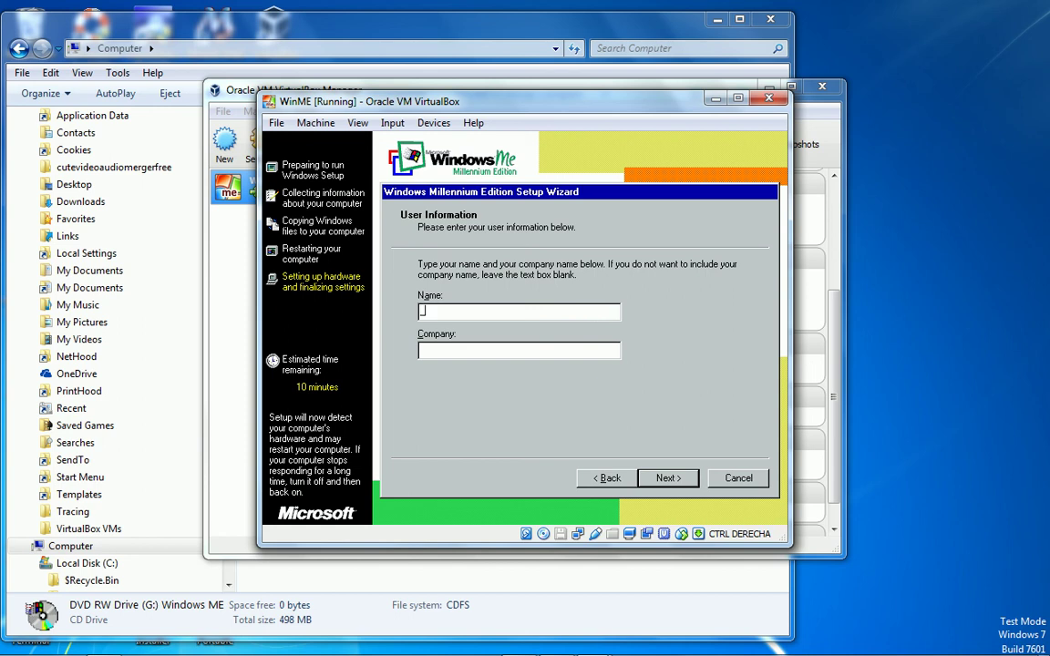
left_click(656, 477)
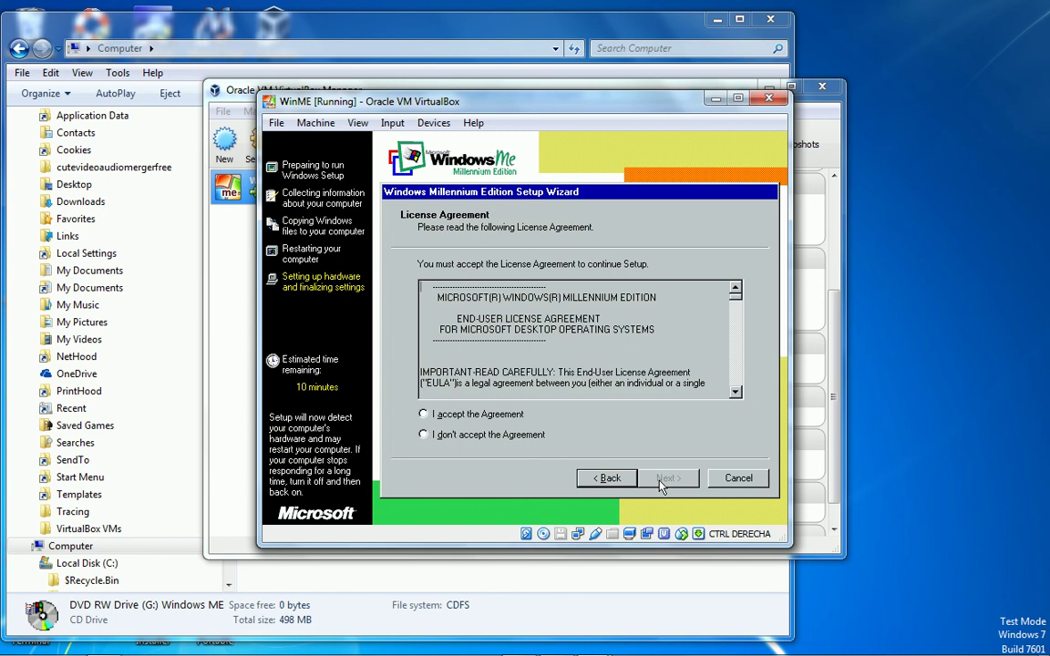
left_click(443, 417)
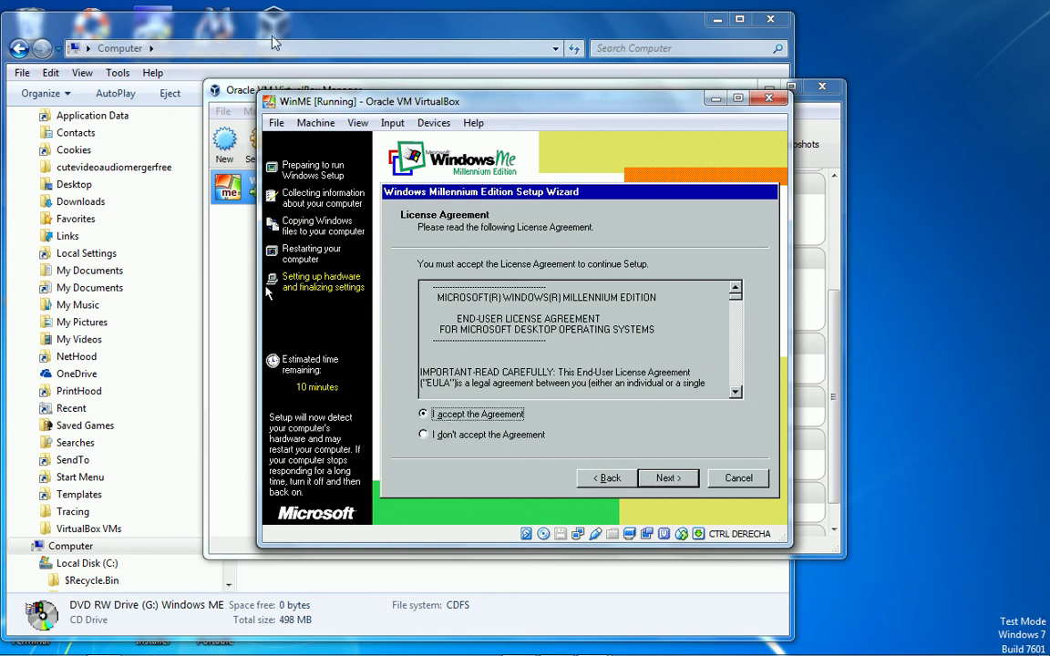
Step: Eject the disc from host drive G: again and return to the WinME setup window
left_click(274, 41)
right_click(495, 233)
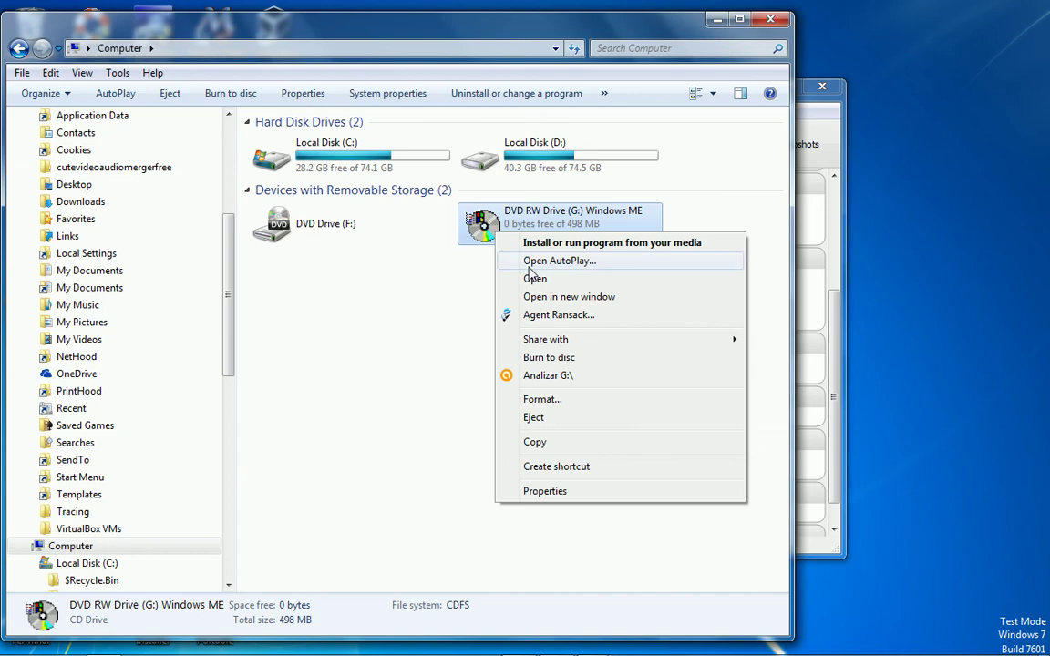
left_click(534, 417)
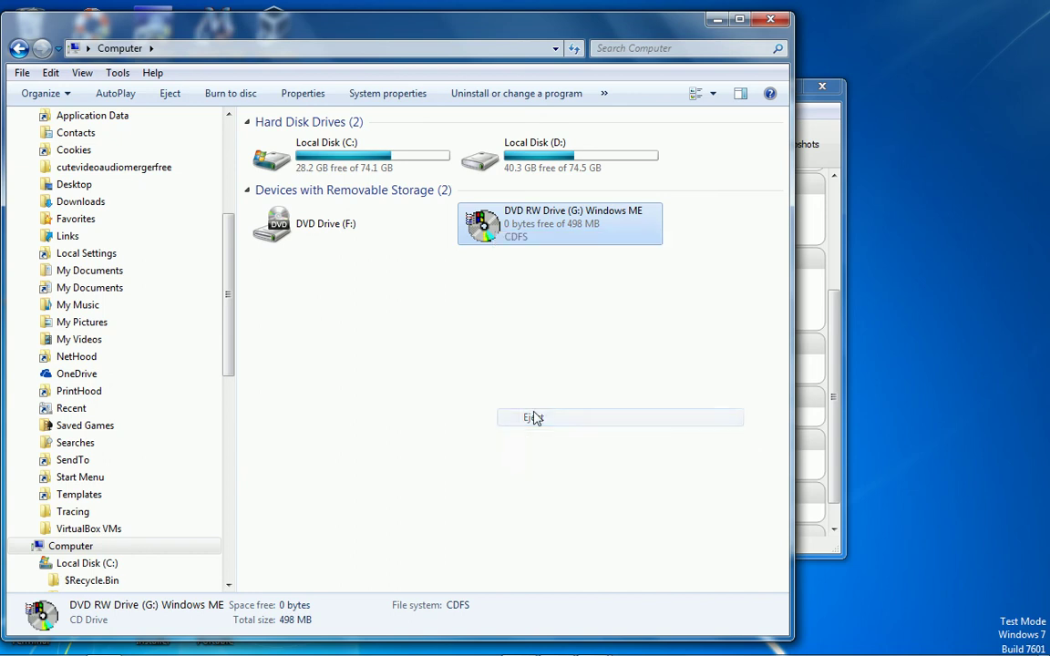
left_click(841, 363)
key("alt+Tab")
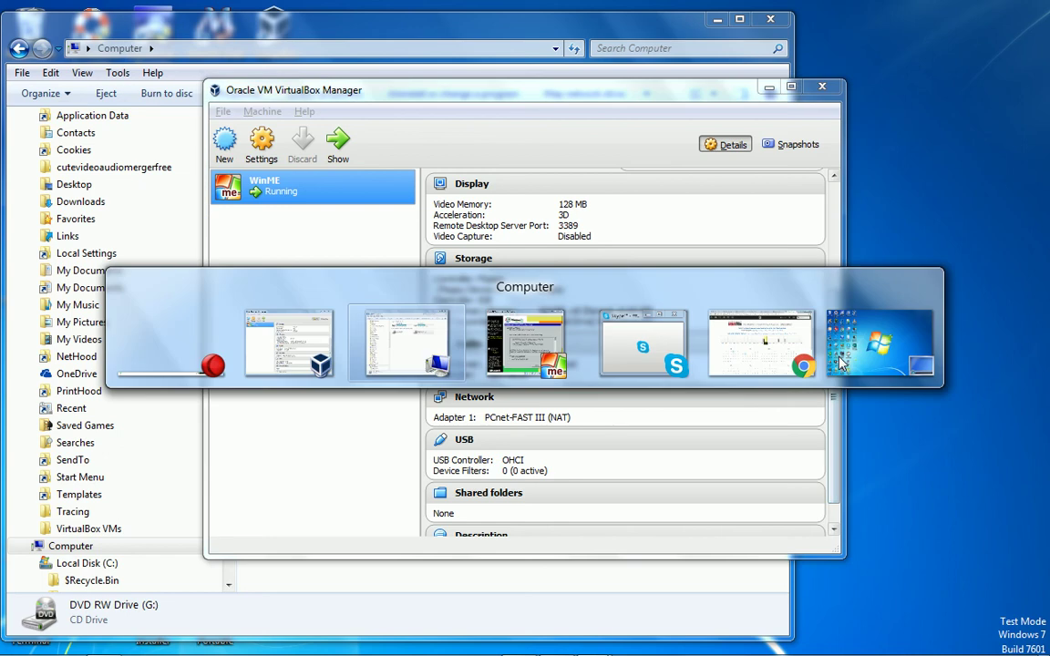
key("alt+Tab")
key("alt+Tab")
key("alt+Tab")
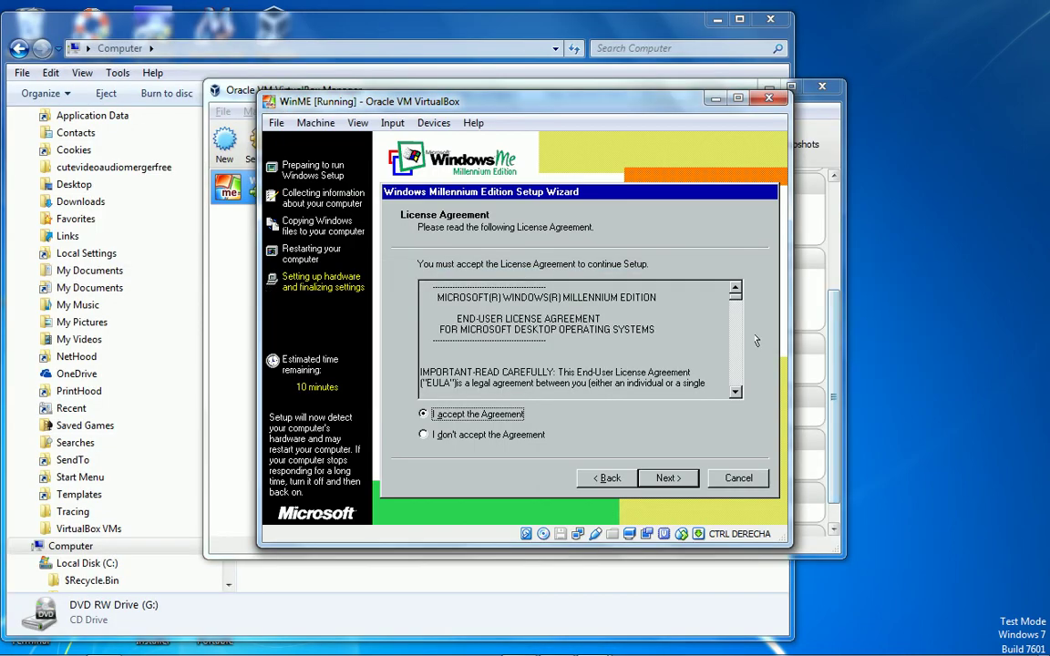
Step: Enter the Windows Me product key in its five boxes and submit it
left_click(669, 479)
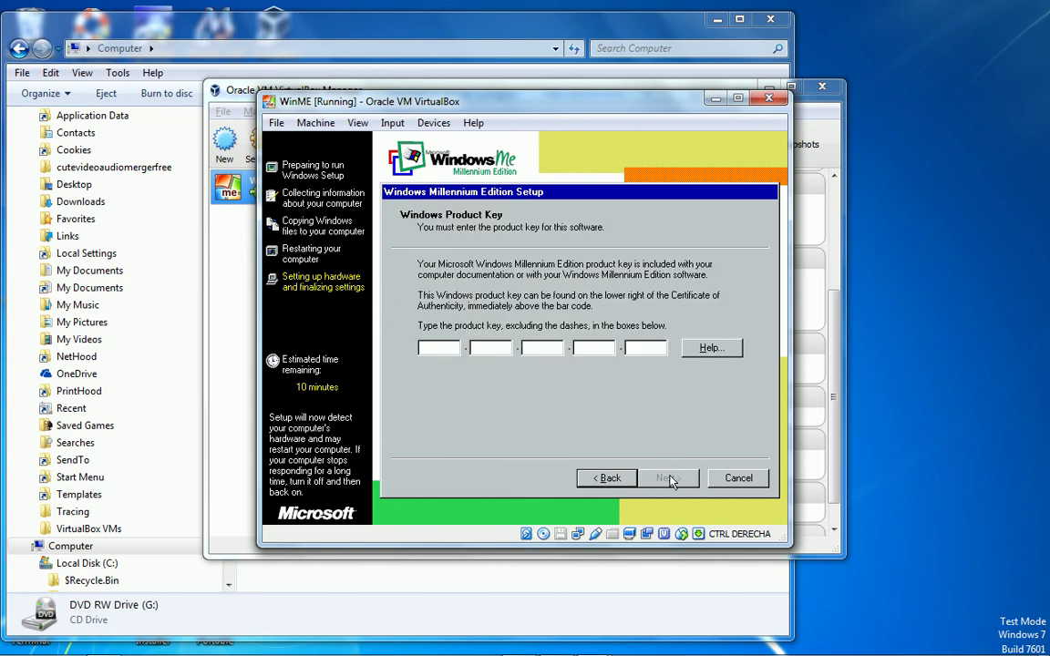
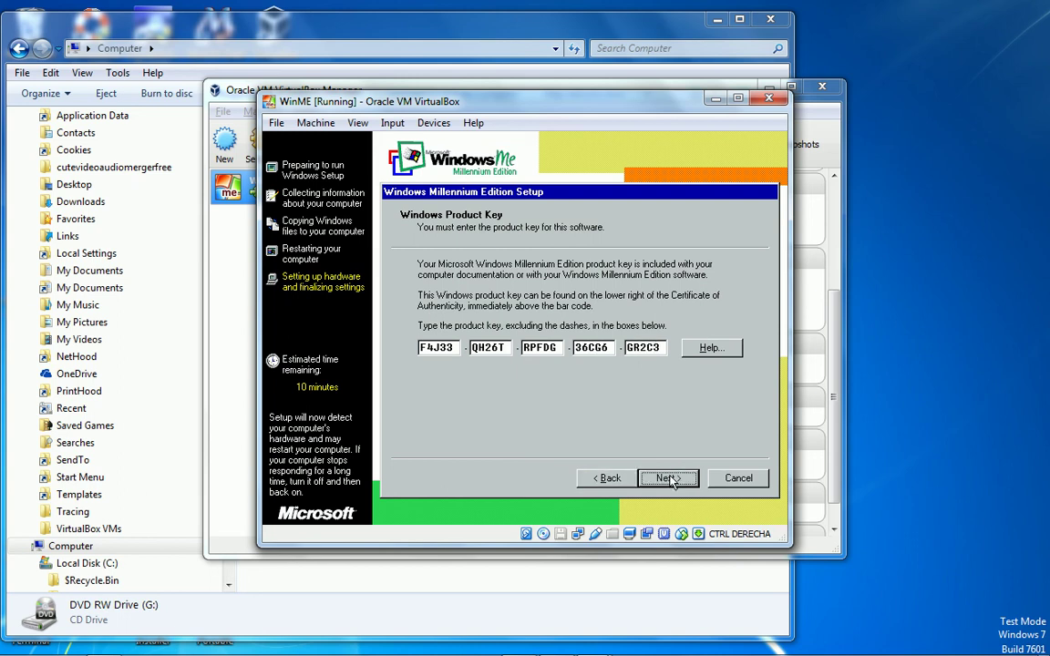
left_click(670, 479)
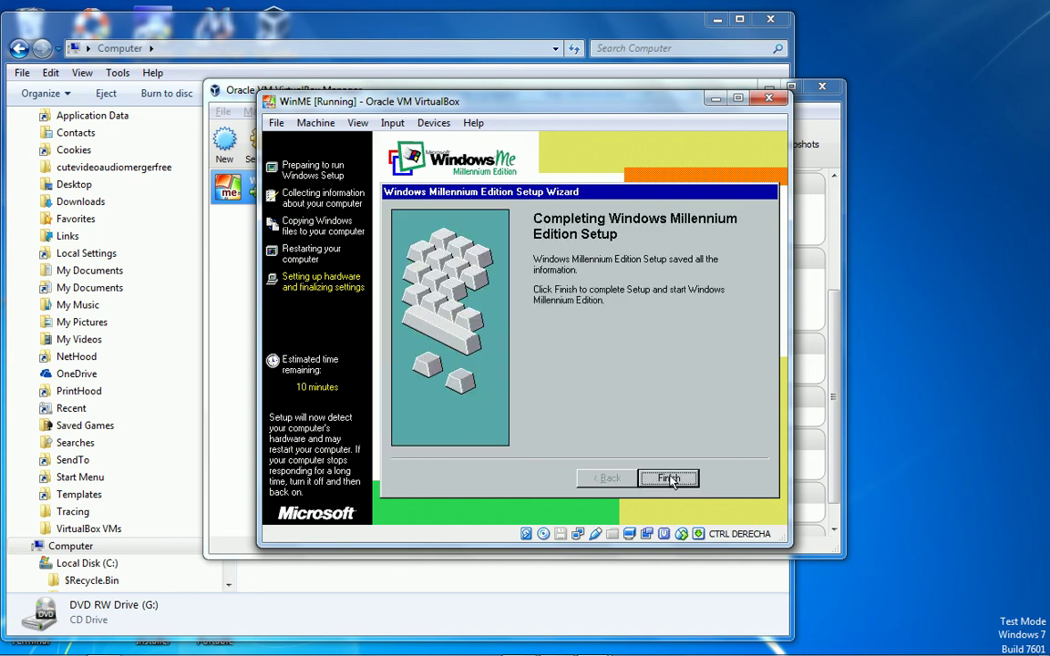
Step: Finish the Windows Me setup wizard and close the disc's autorun window
left_click(669, 479)
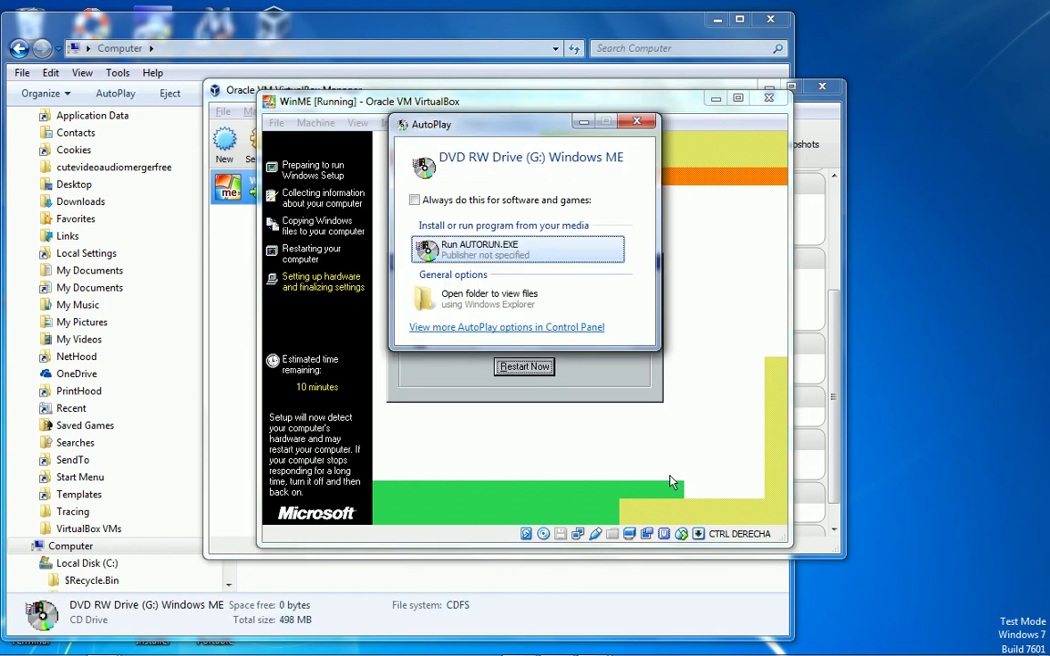
left_click(492, 260)
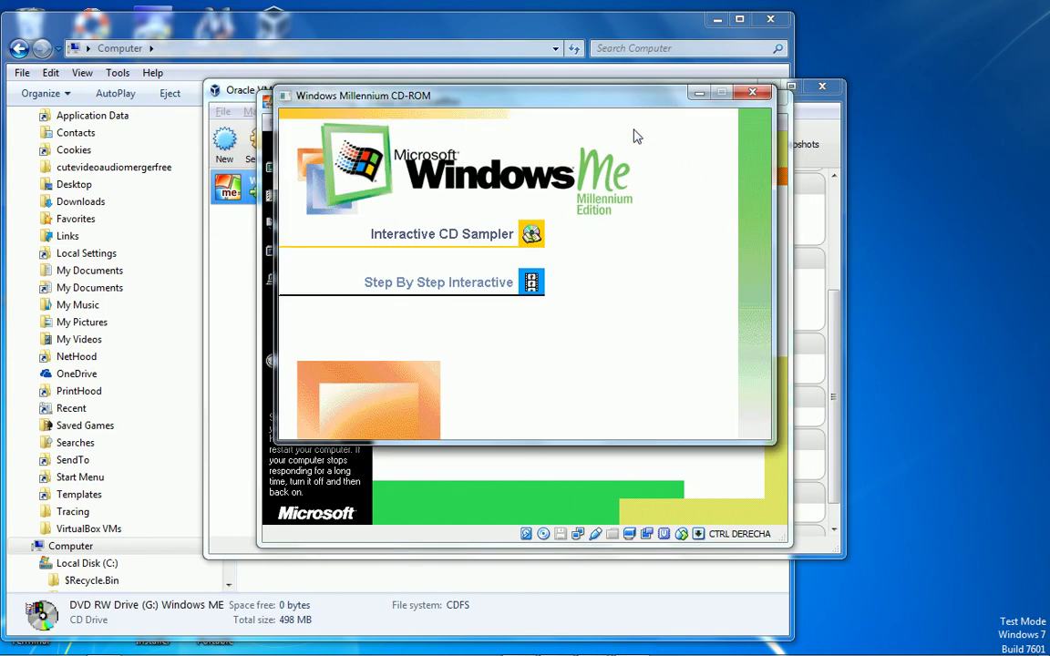
left_click(699, 92)
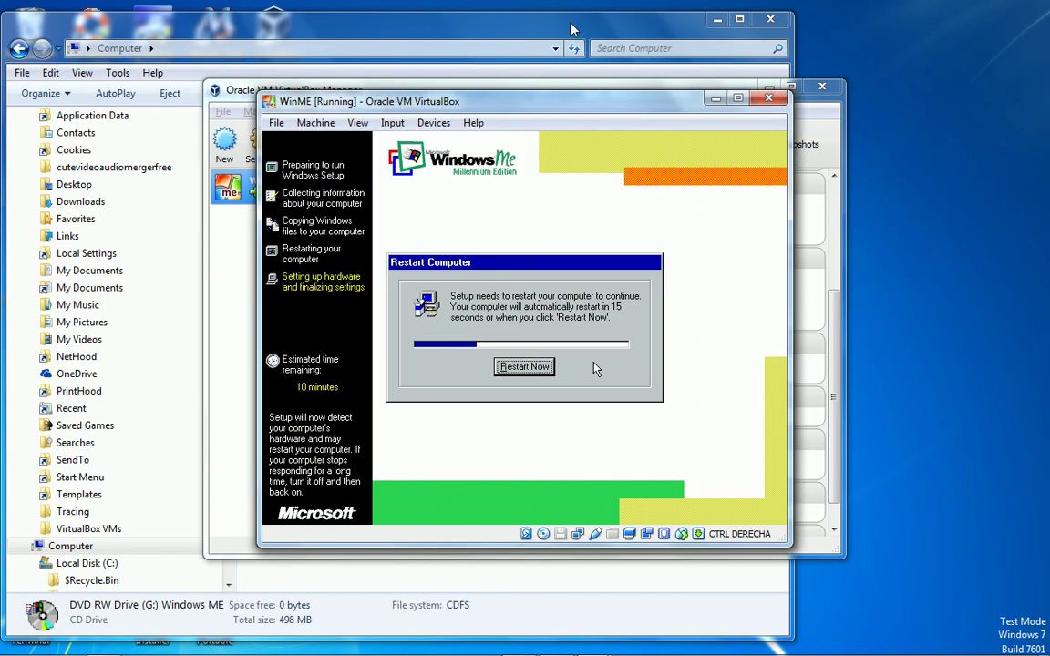
Step: Eject host drive G: again, return to the WinME guest, and dismiss AutoPlay
left_click(573, 29)
right_click(521, 217)
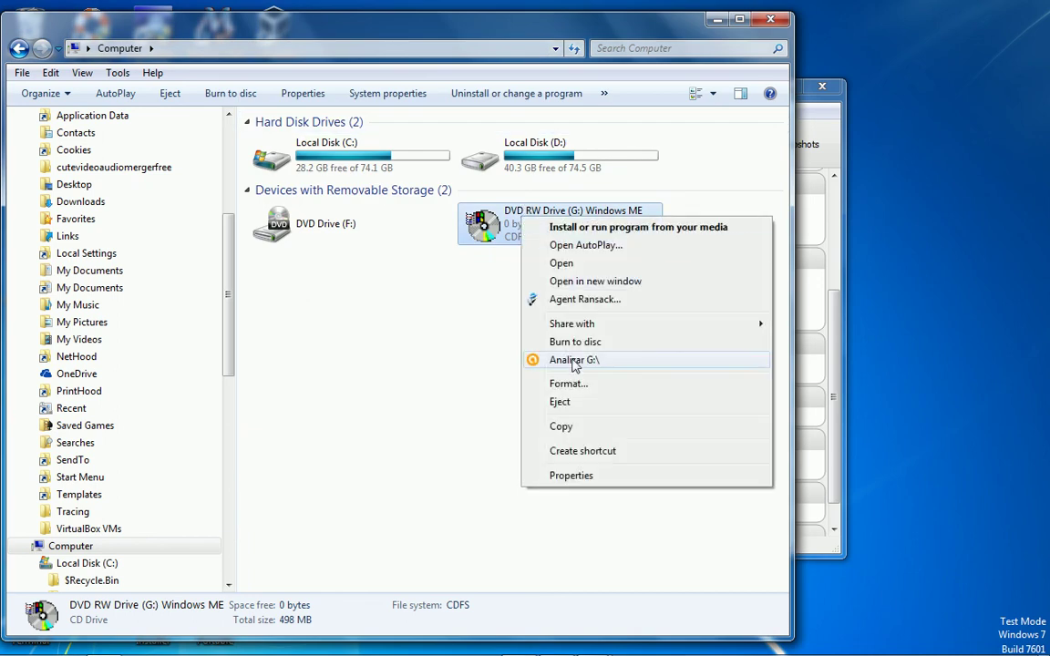
left_click(578, 402)
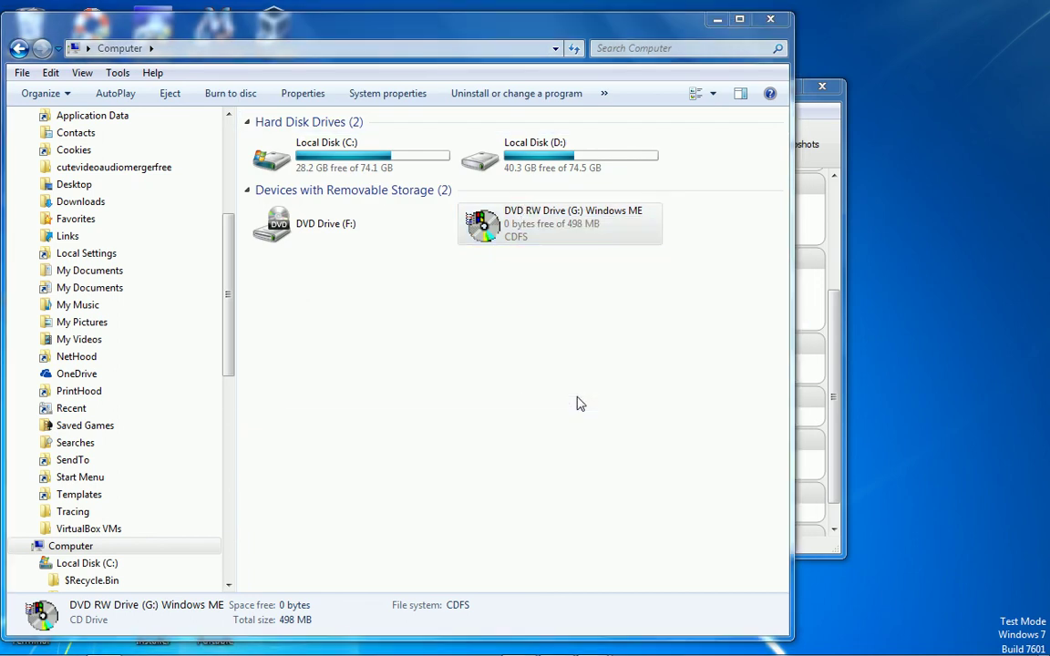
key("alt+Tab")
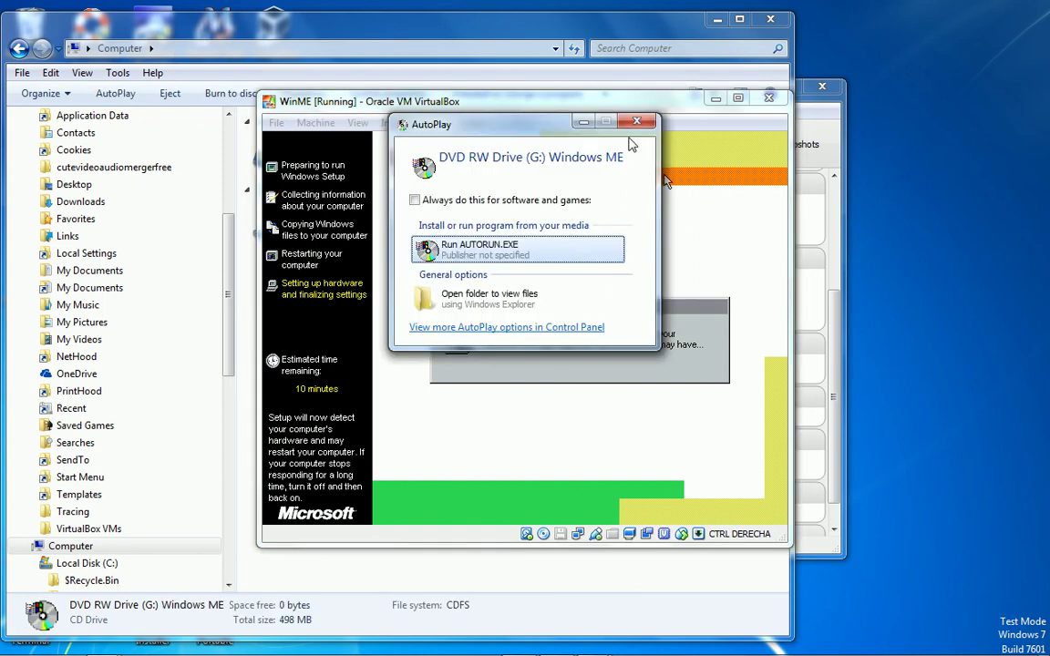
left_click(636, 121)
Step: Focus the WinME guest and its hardware setup dialog while setup continues
left_click(605, 296)
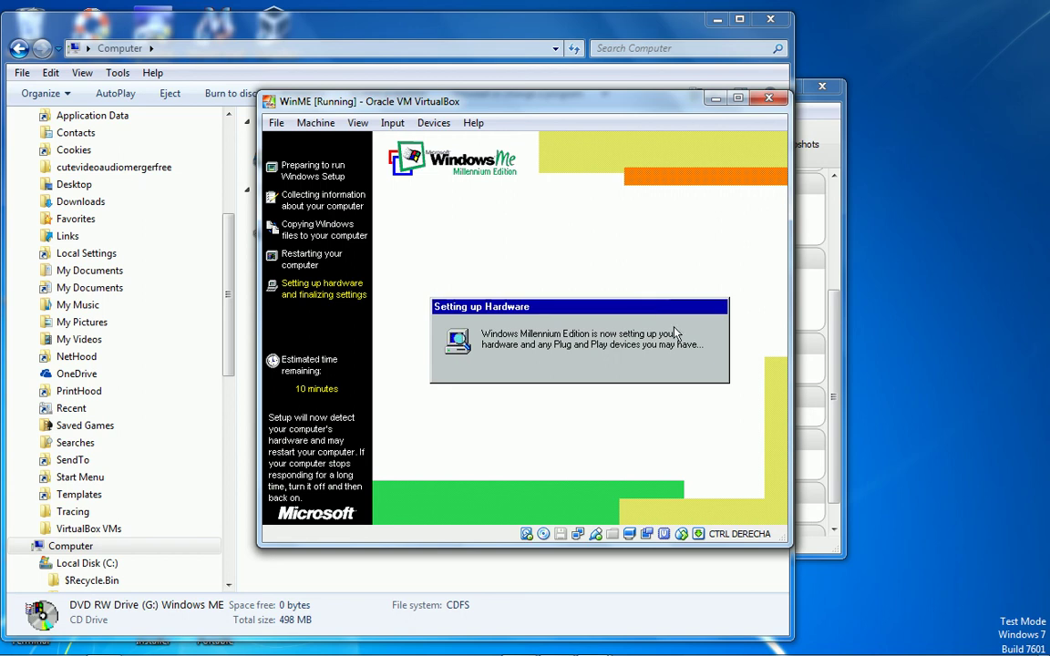
left_click(720, 331)
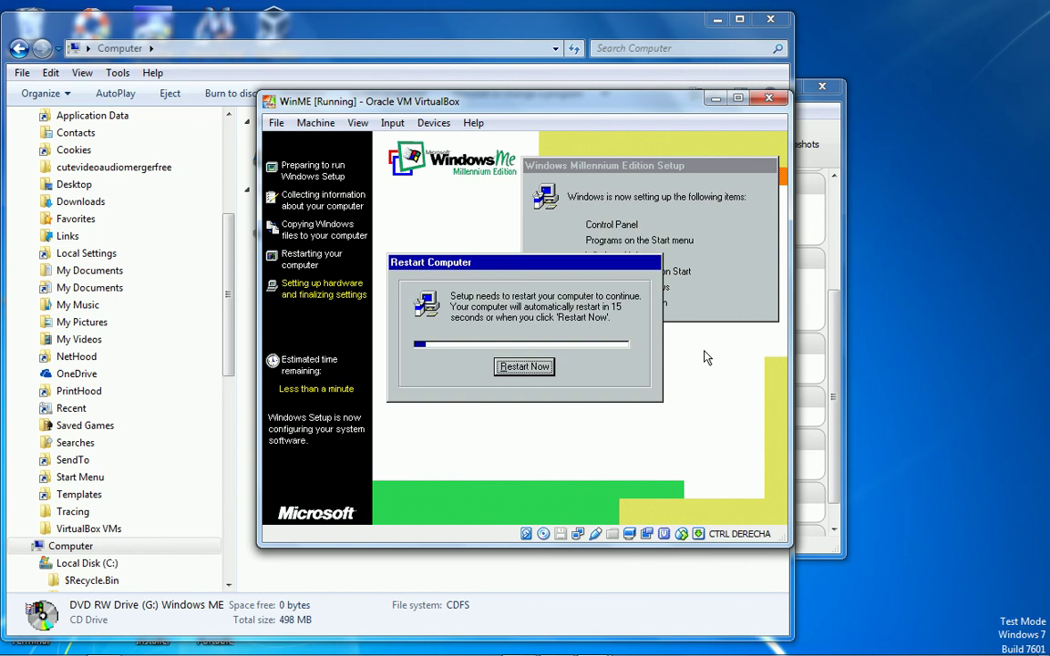
Step: Eject the Windows ME disc from host drive G: and return to the virtual machine
left_click(445, 38)
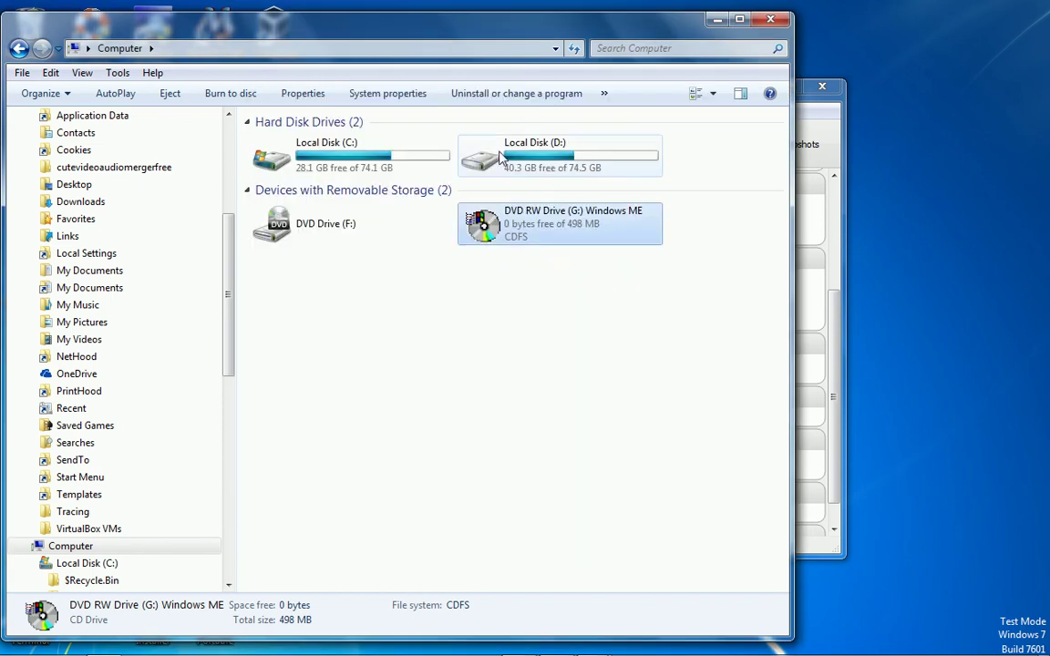
right_click(514, 216)
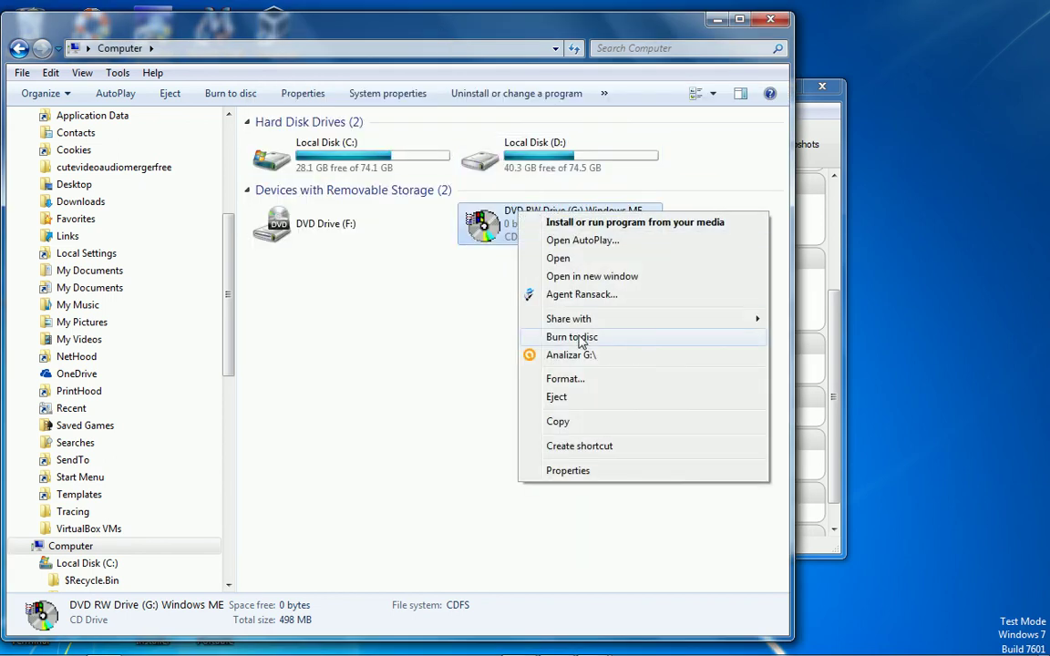
left_click(582, 397)
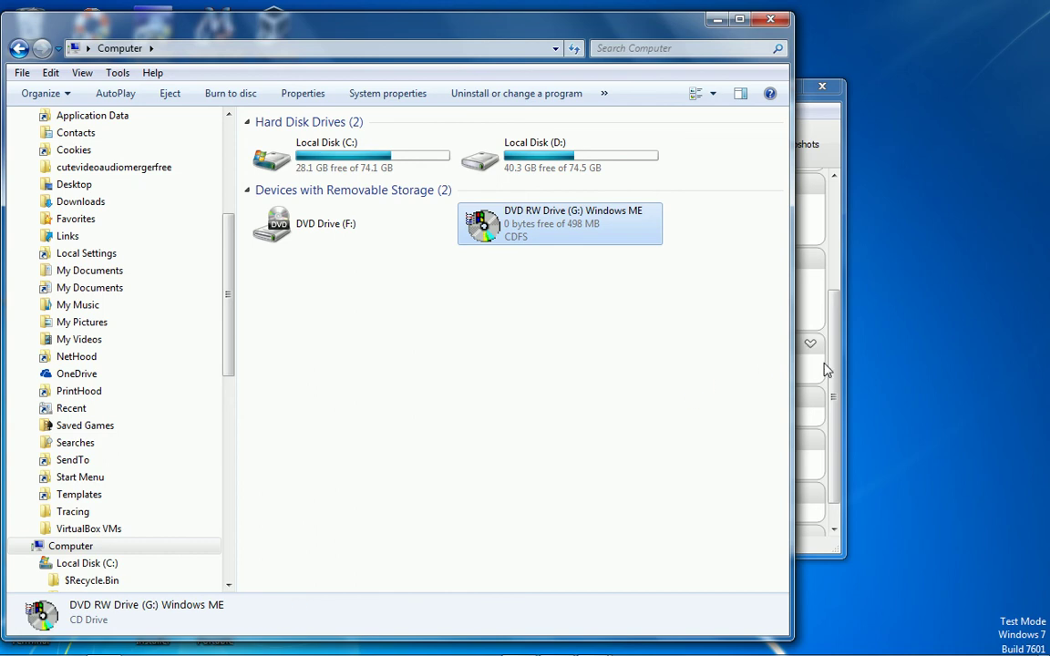
key("alt+Tab")
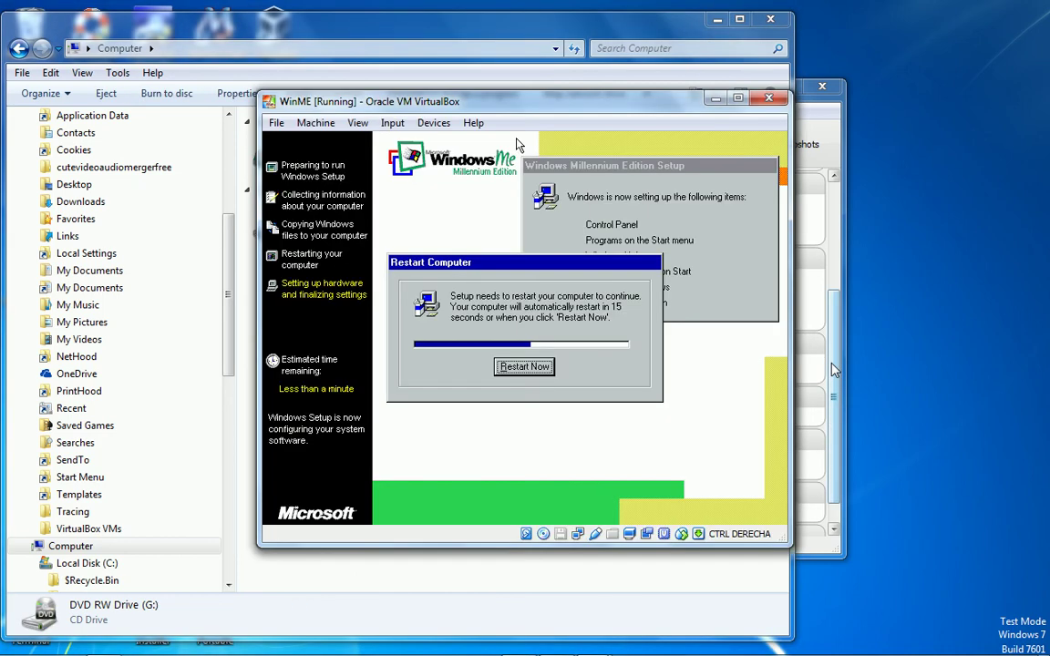
Step: Choose Restart Now so the Windows Me guest reboots
key("Return")
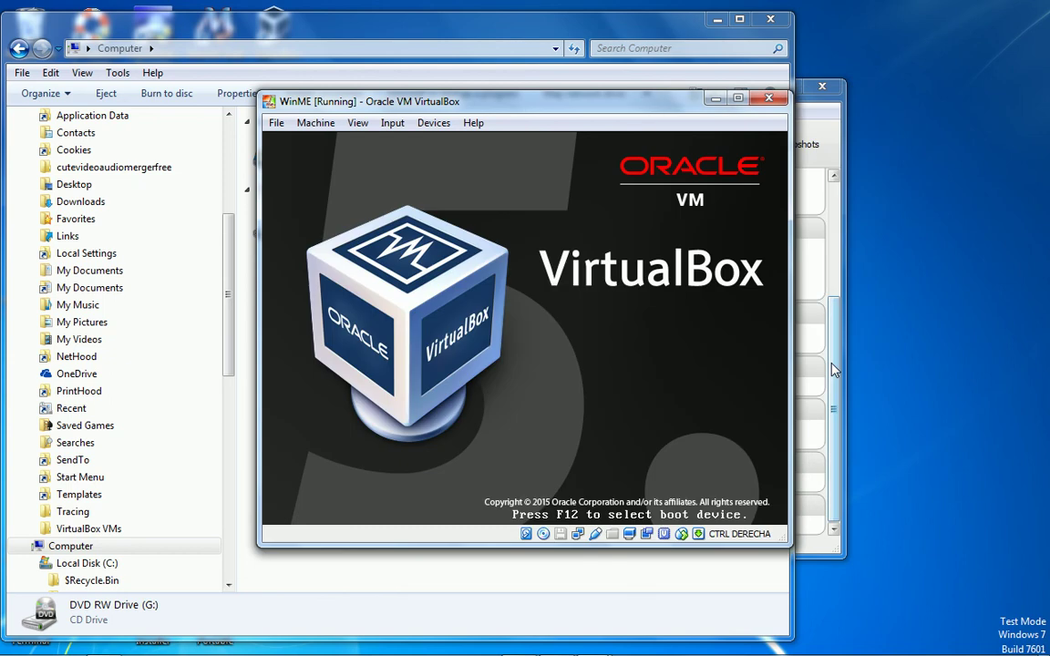
scroll(832, 369, "up", 1)
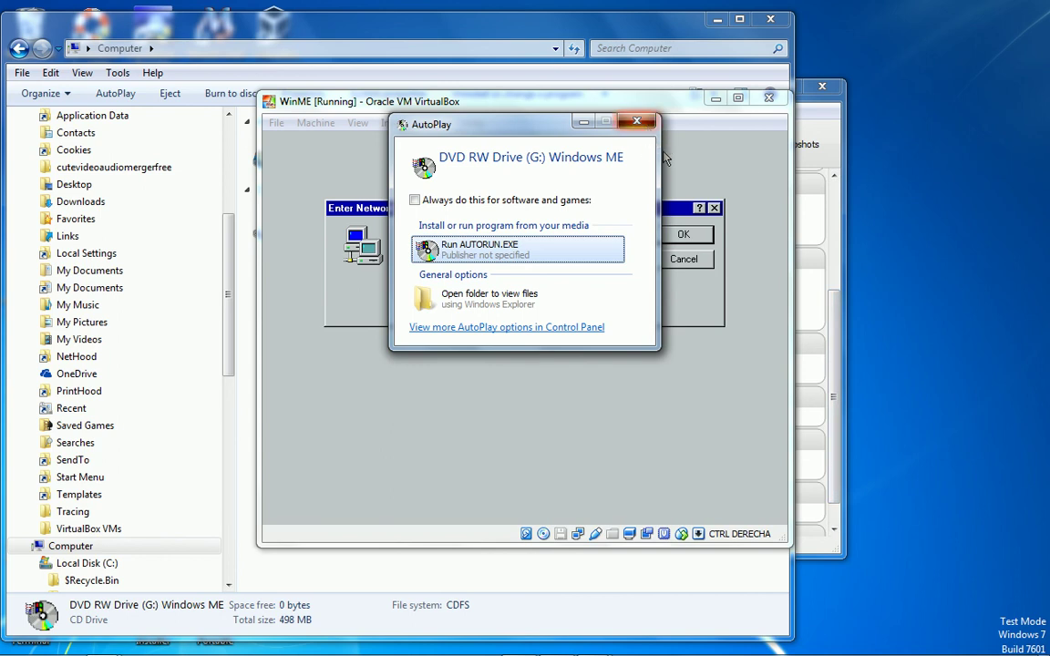
Step: Log on as 'Administrator' with a password, then confirm that password in Set Windows Password
left_click(638, 125)
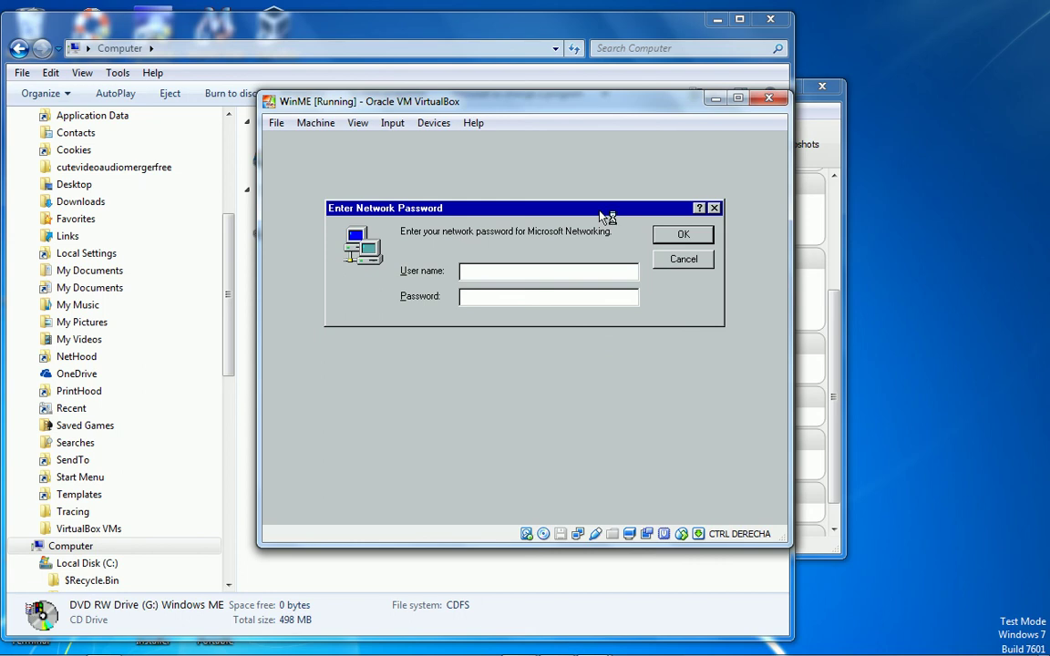
type("Administrator")
key("Tab")
type("******")
key("Return")
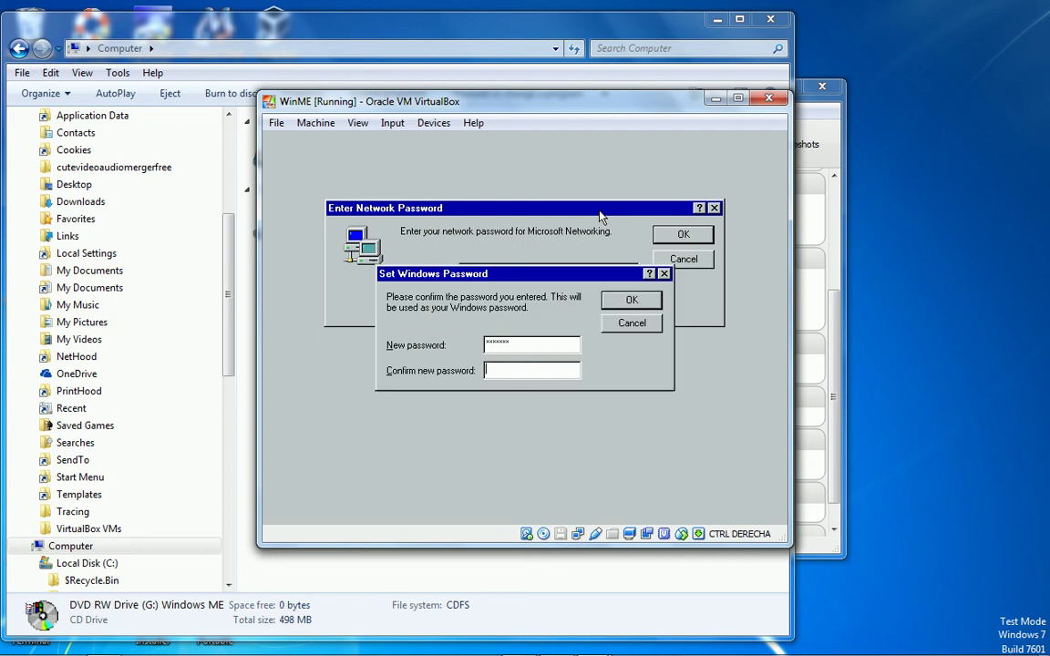
type("***")
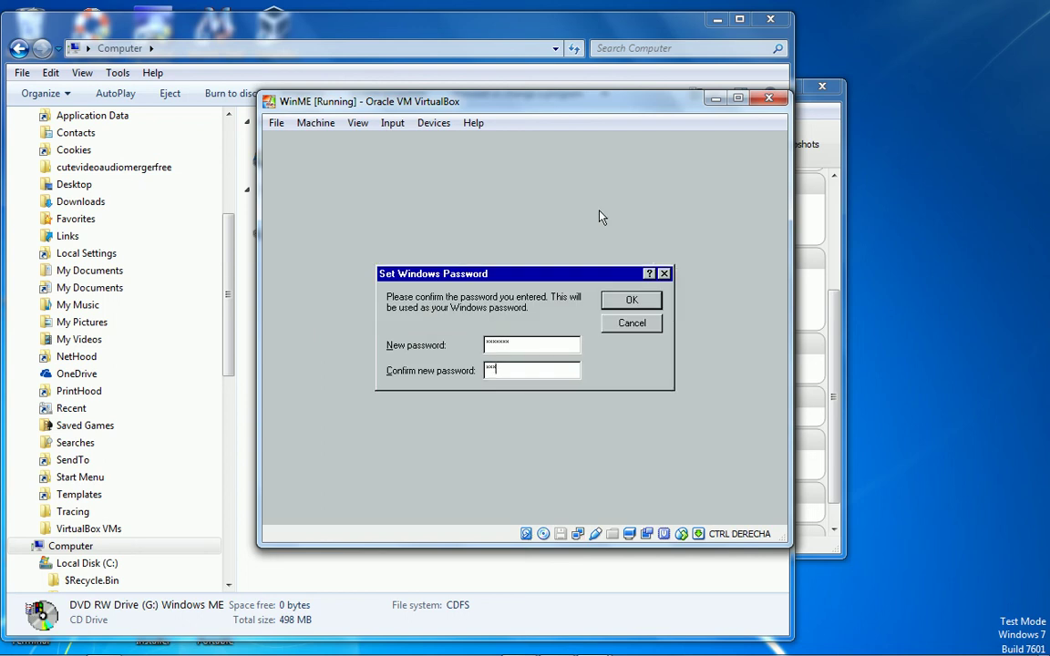
type("****")
key("Return")
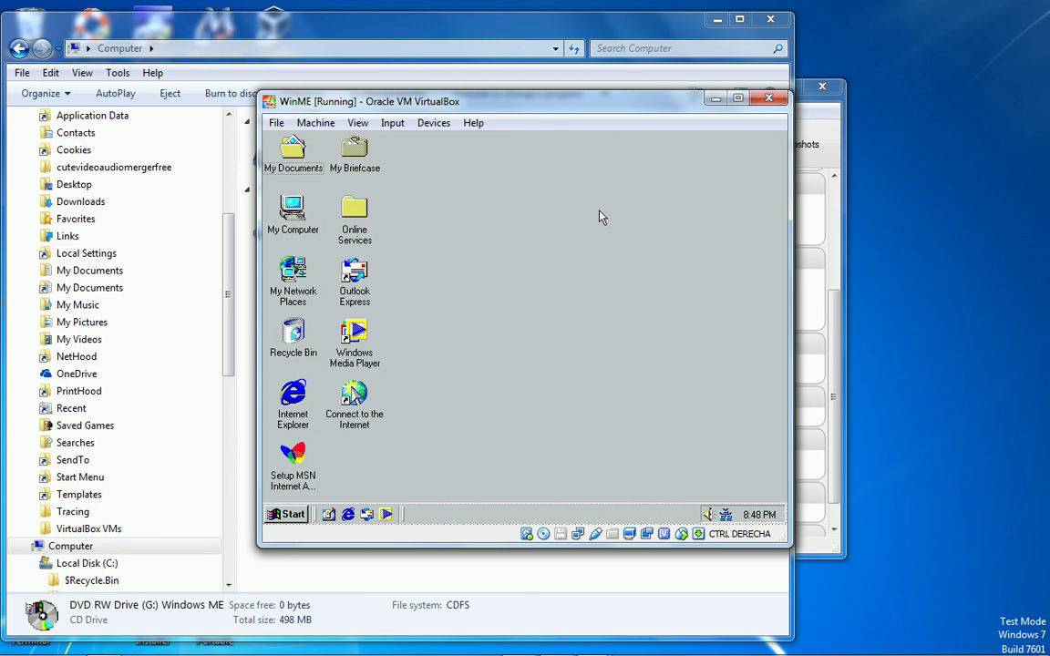
Step: Set the guest taskbar to auto hide with small Start menu icons, then open and close Volume Control
right_click(600, 517)
left_click(629, 499)
left_click(326, 384)
left_click(351, 404)
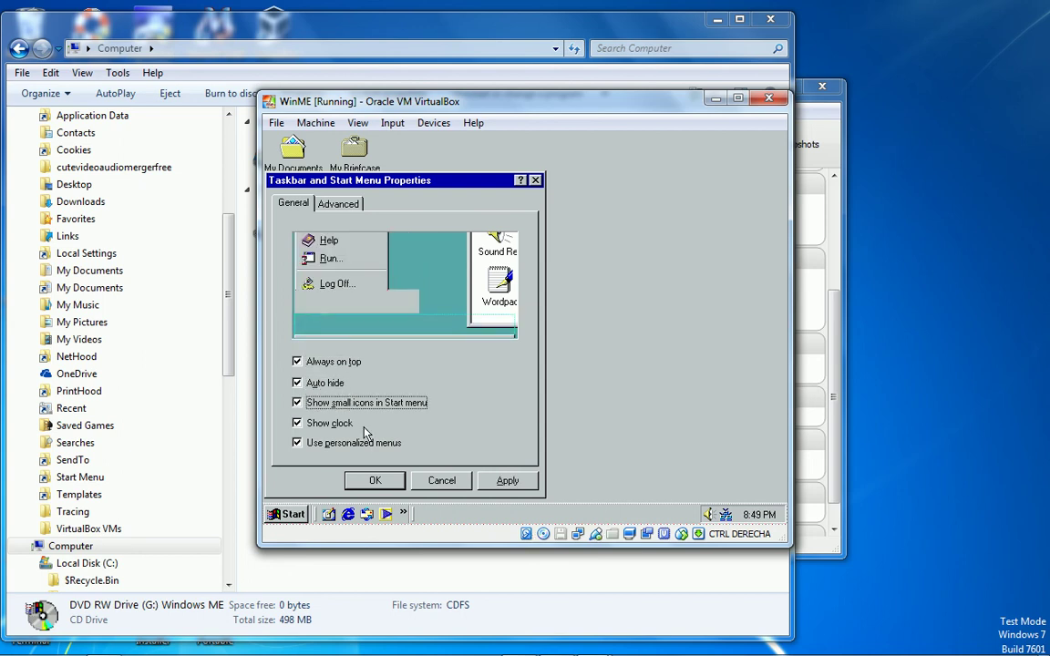
left_click(375, 480)
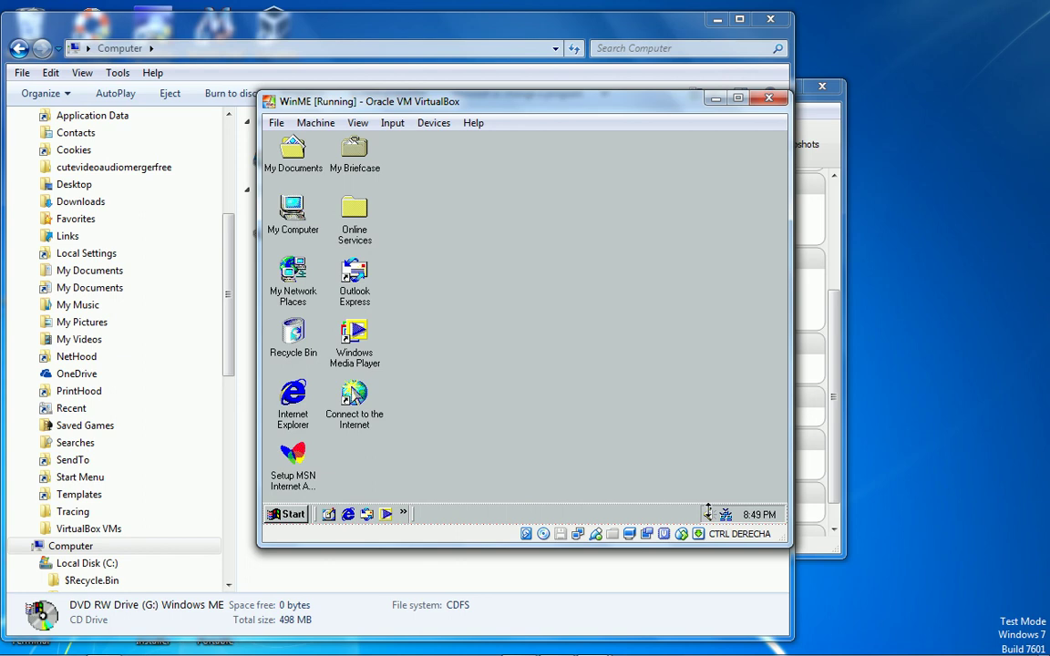
double_click(710, 515)
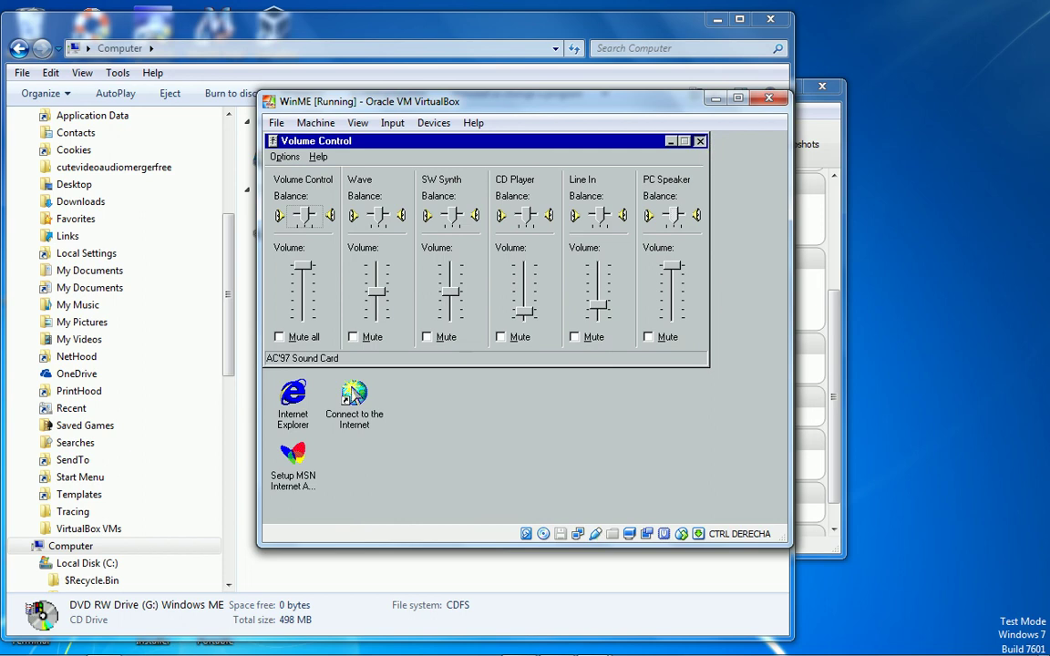
left_click(700, 141)
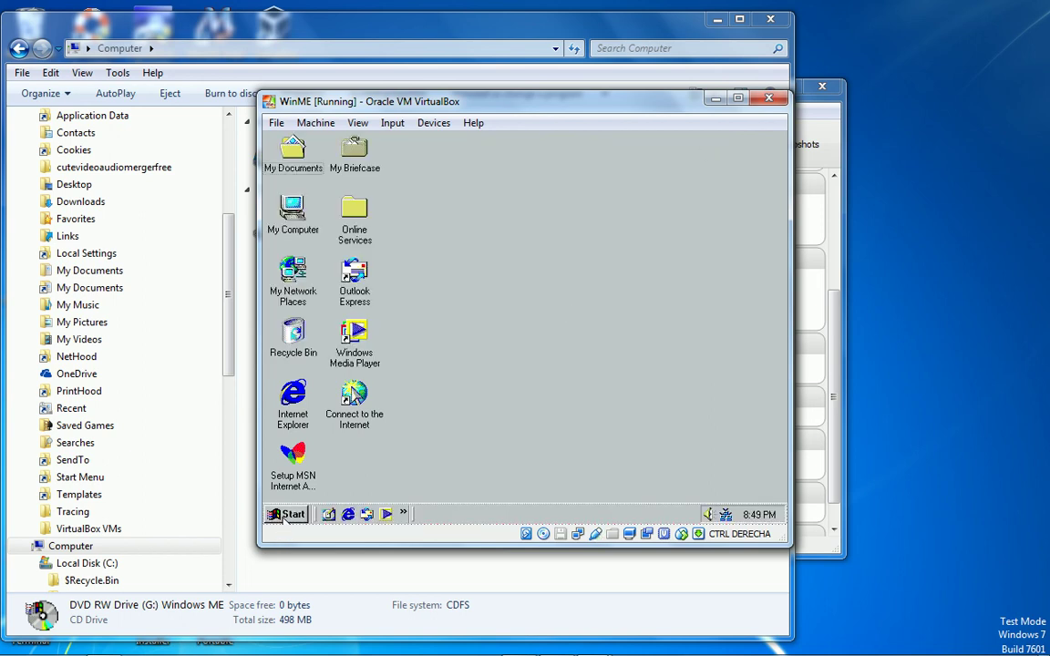
Step: Open an MS-DOS Prompt via Run 'command' and ping google.com
left_click(290, 514)
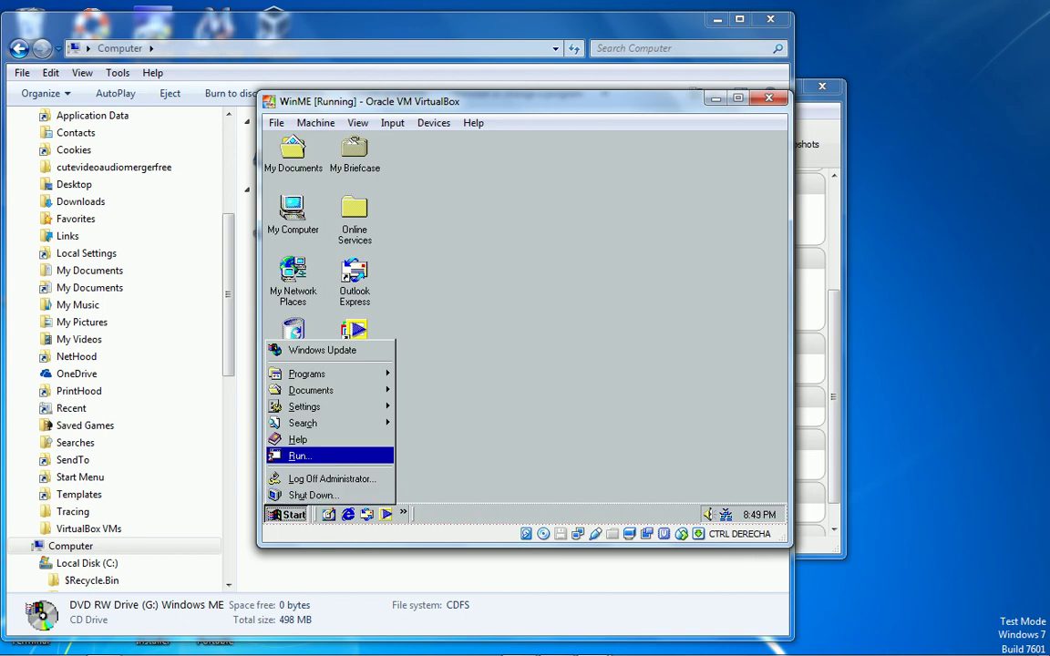
left_click(338, 459)
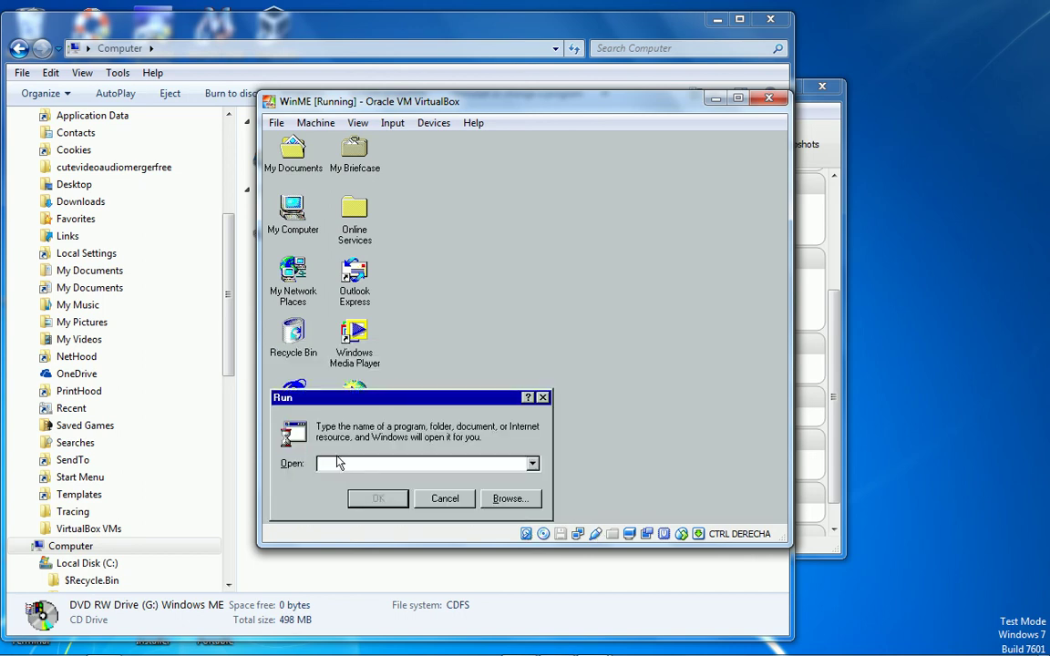
type("command")
key("Return")
type("ping ")
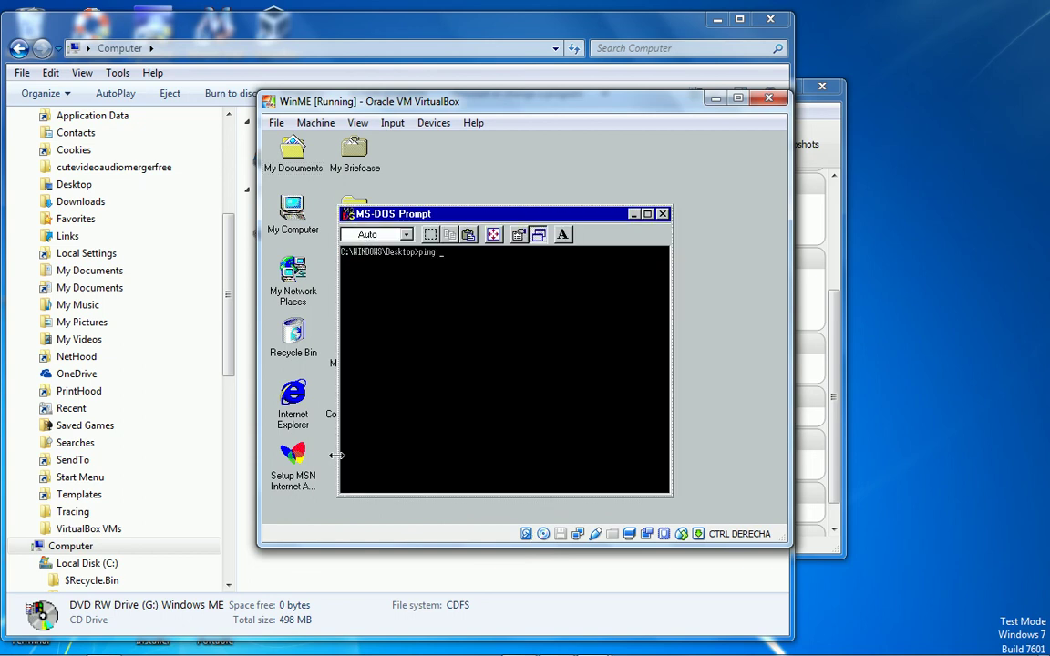
type("google.com")
key("Return")
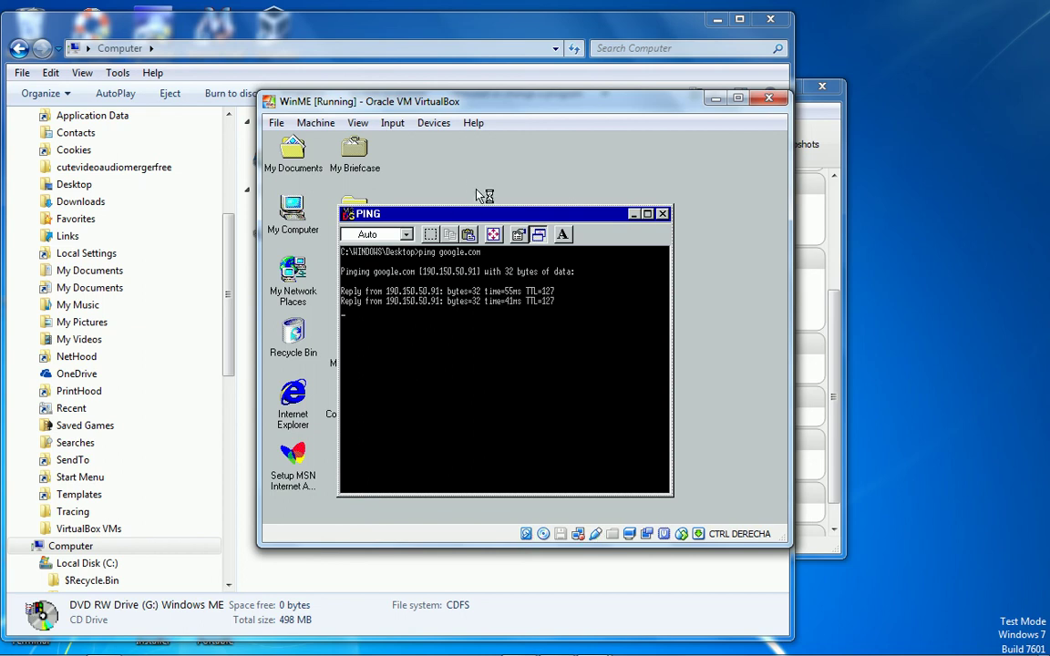
Step: Reposition and widen the DOS window, then list the Desktop folder with dir
left_click_drag(483, 214, 423, 173)
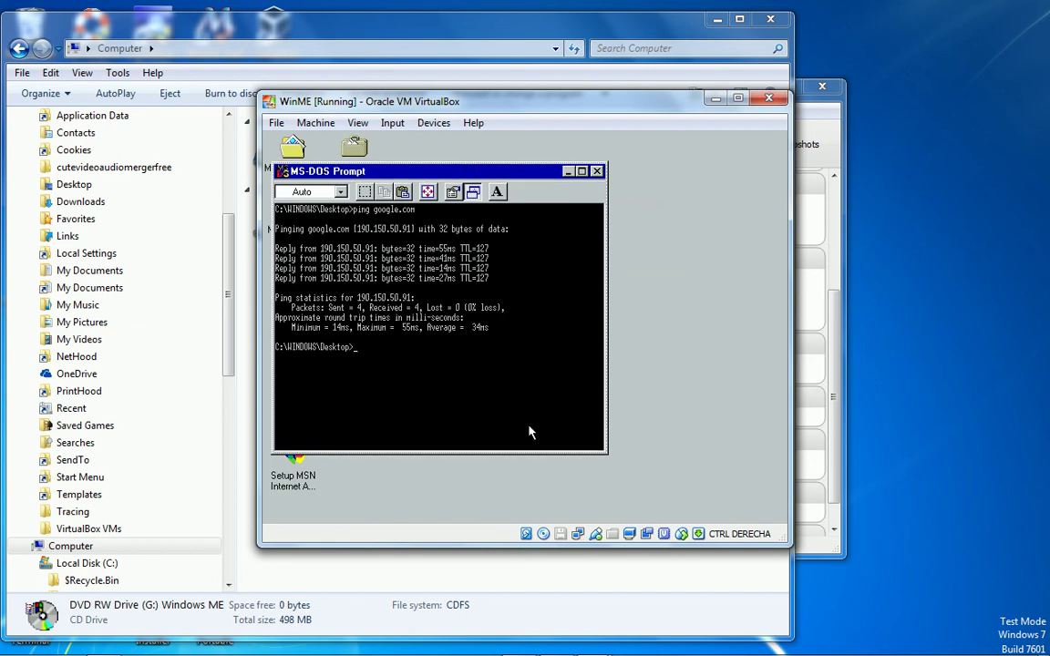
left_click_drag(606, 451, 755, 456)
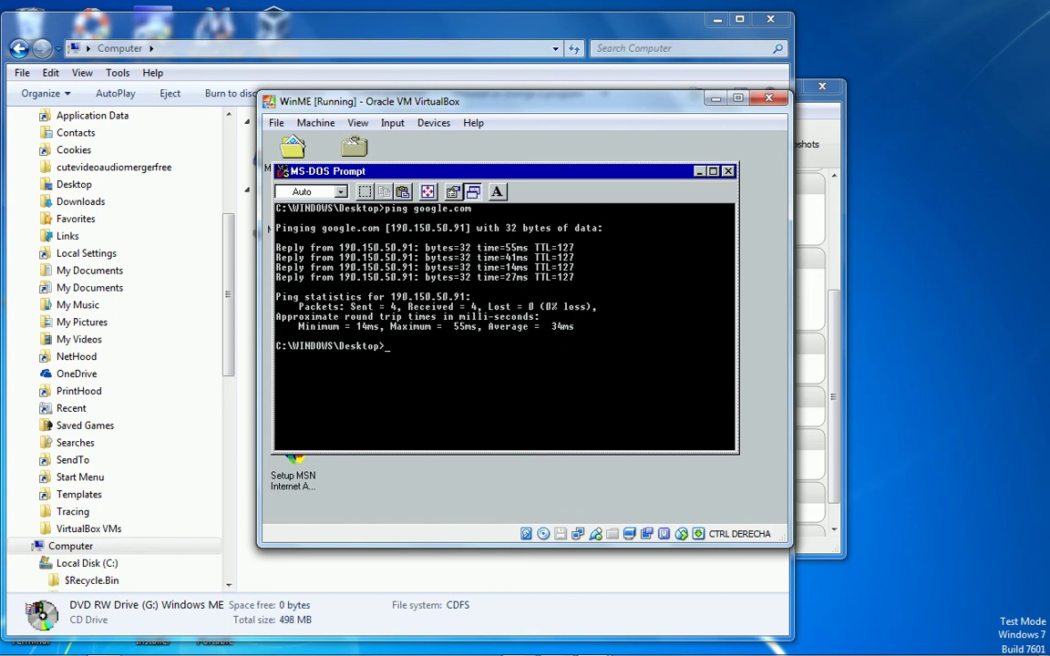
type("dir")
key("Return")
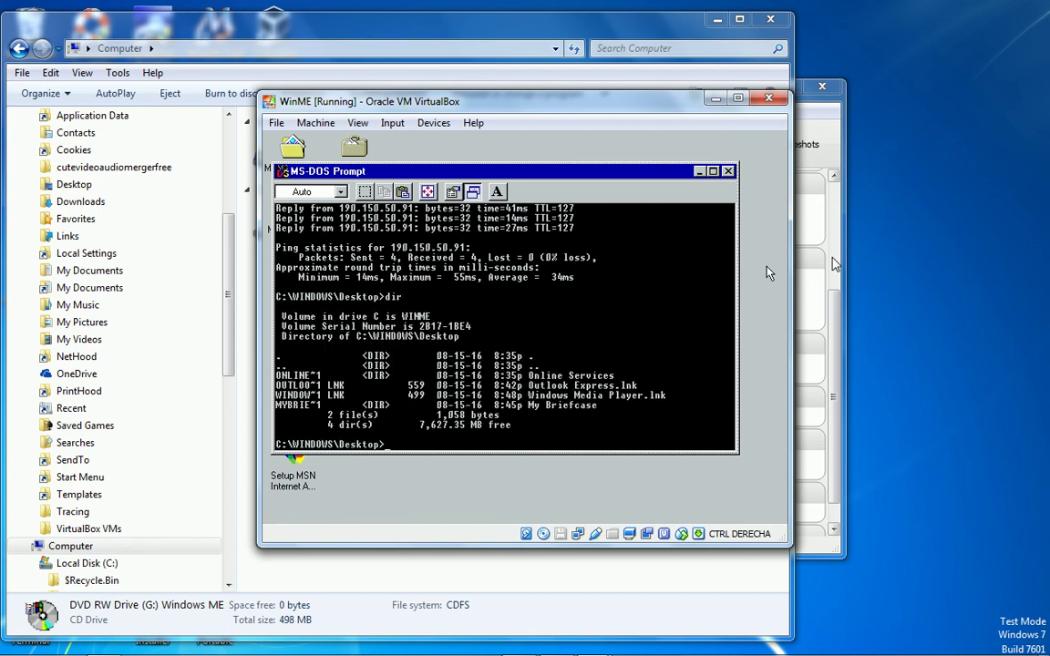
Step: Go up to the root of drive C and start Internet Explorer on about:blank
type("cd..")
key("Return")
type("cd..")
key("Return")
type("start iexplore ")
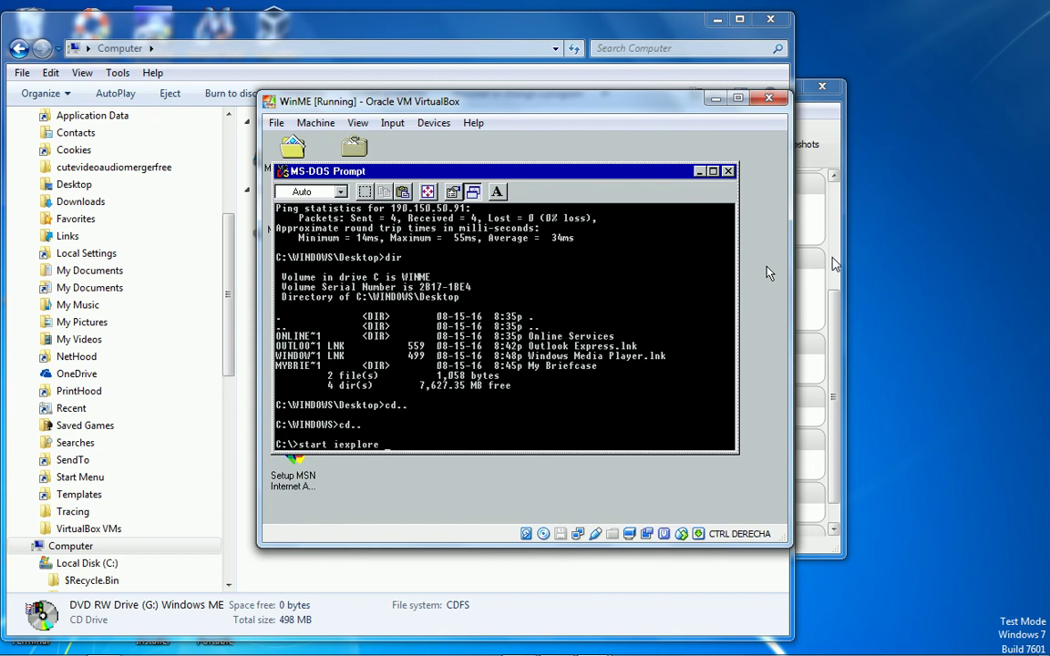
type("about:blank")
key("Return")
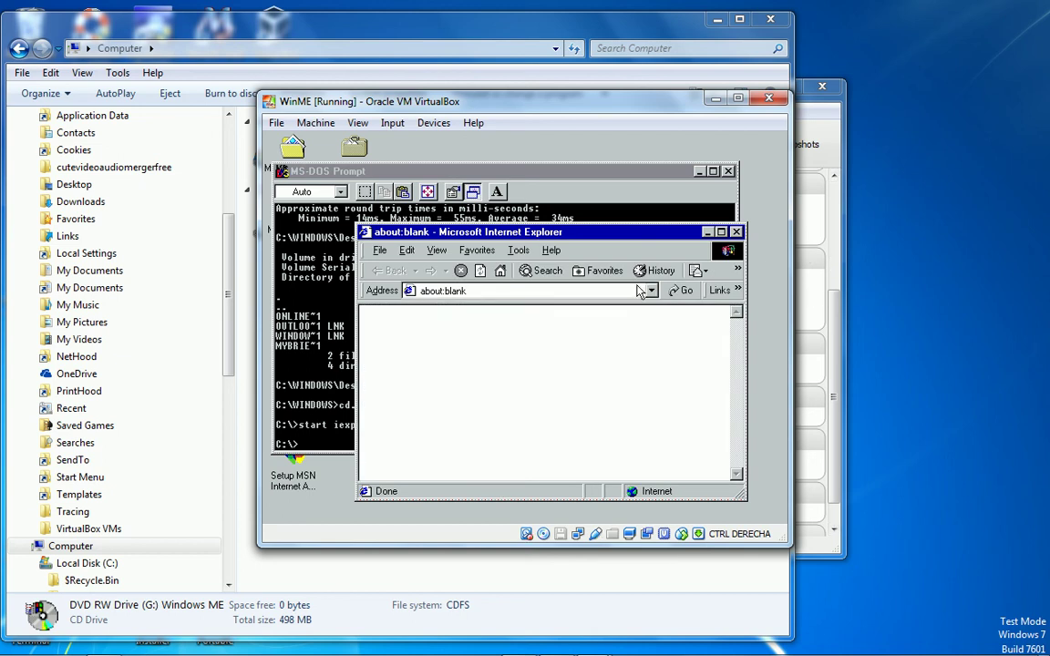
Step: Launch the Internet Connection Wizard from Internet Explorer's Internet Options Connections settings
left_click(519, 250)
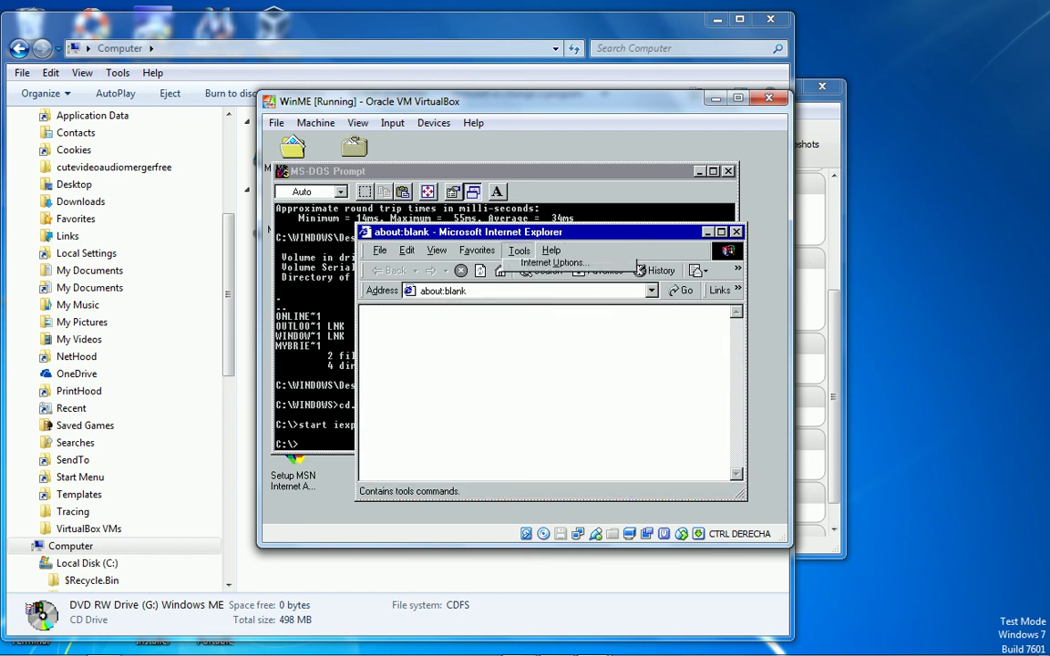
left_click(546, 353)
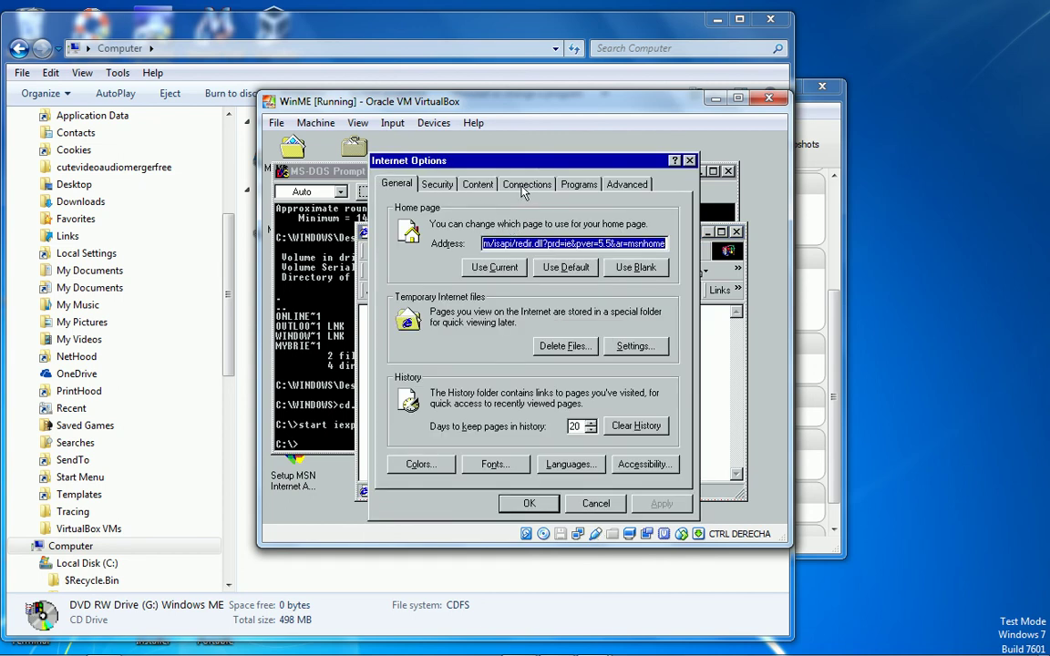
left_click(524, 185)
left_click(633, 216)
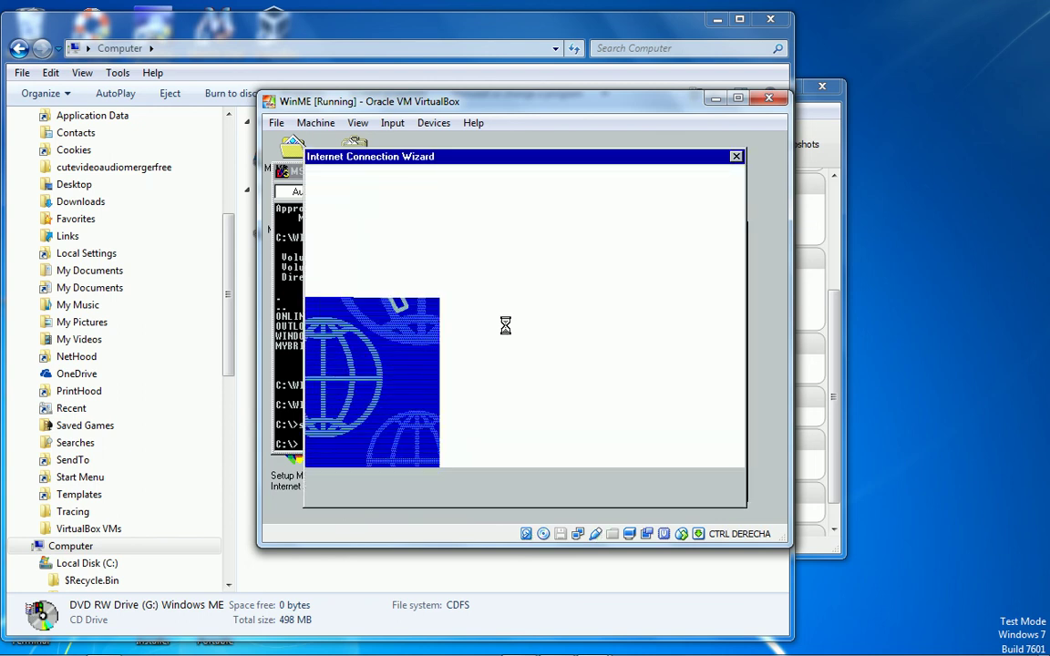
Step: Choose a manual LAN connection with no proxy and no mail account, and finish the wizard
left_click(541, 348)
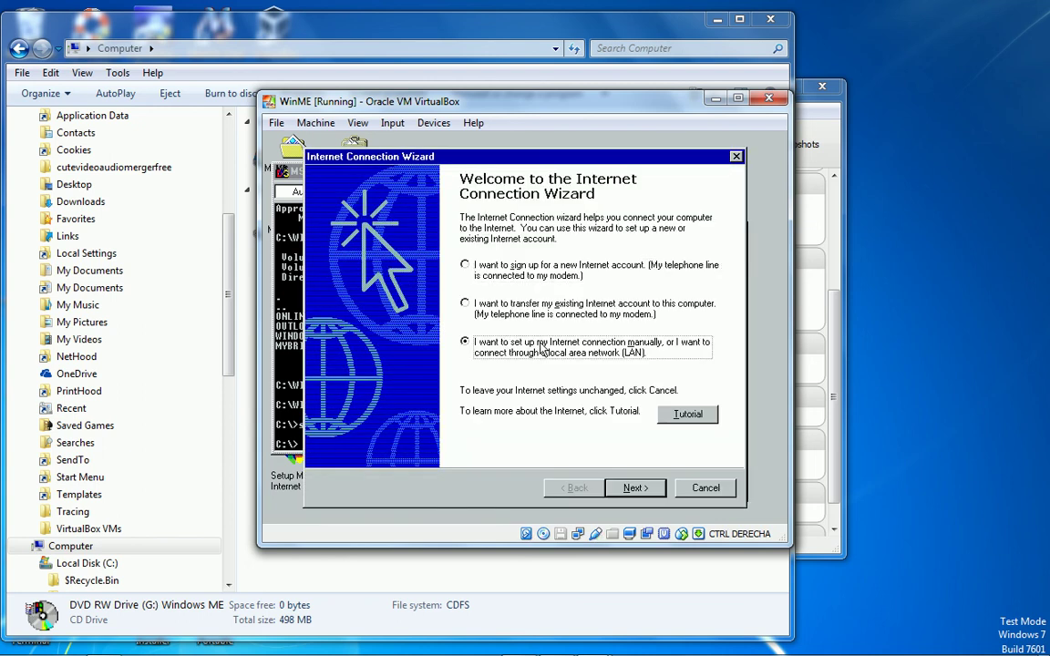
left_click(634, 488)
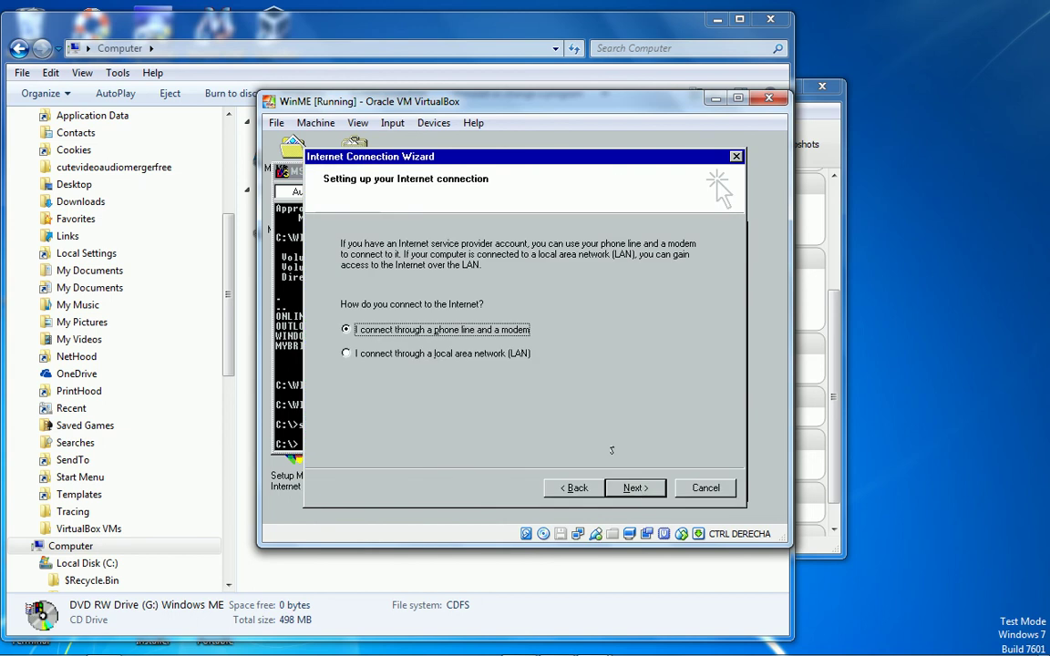
left_click(495, 355)
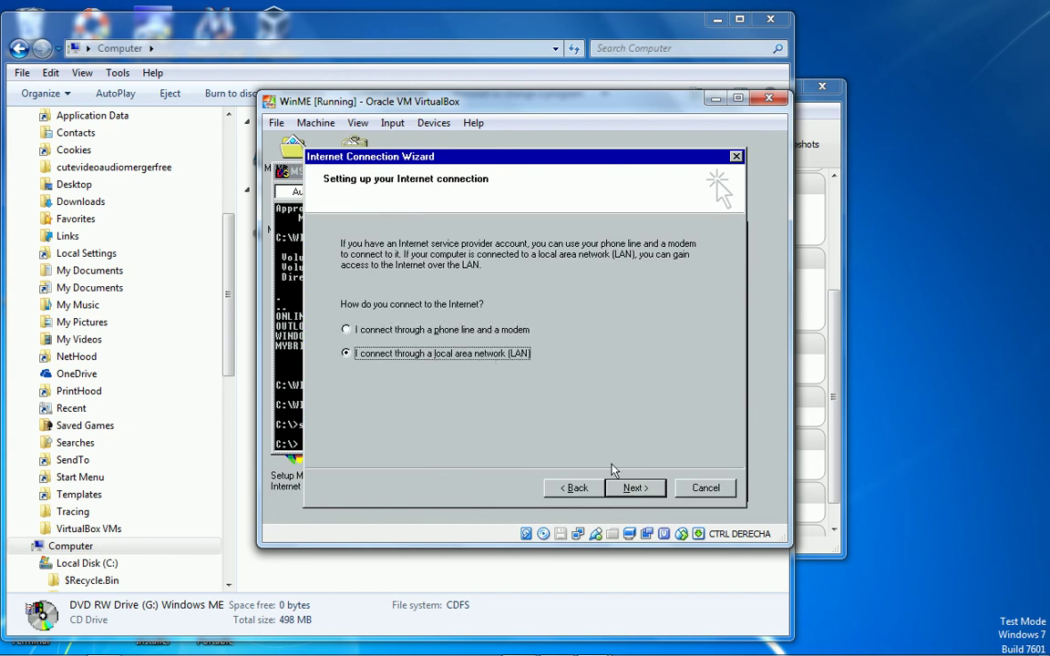
left_click(628, 488)
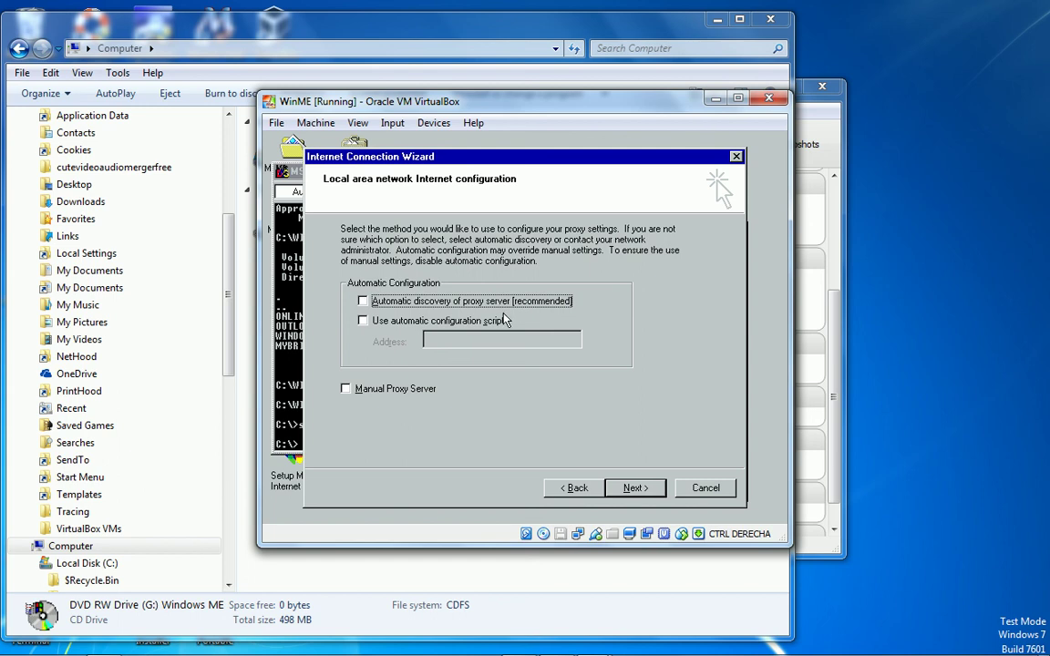
left_click(633, 490)
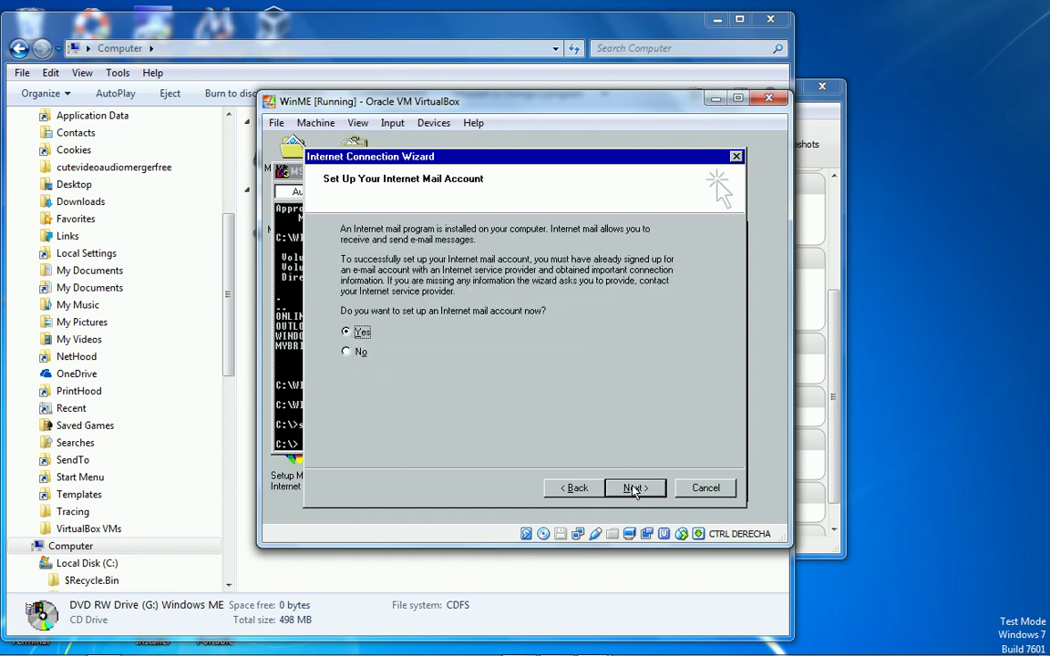
left_click(360, 352)
left_click(633, 488)
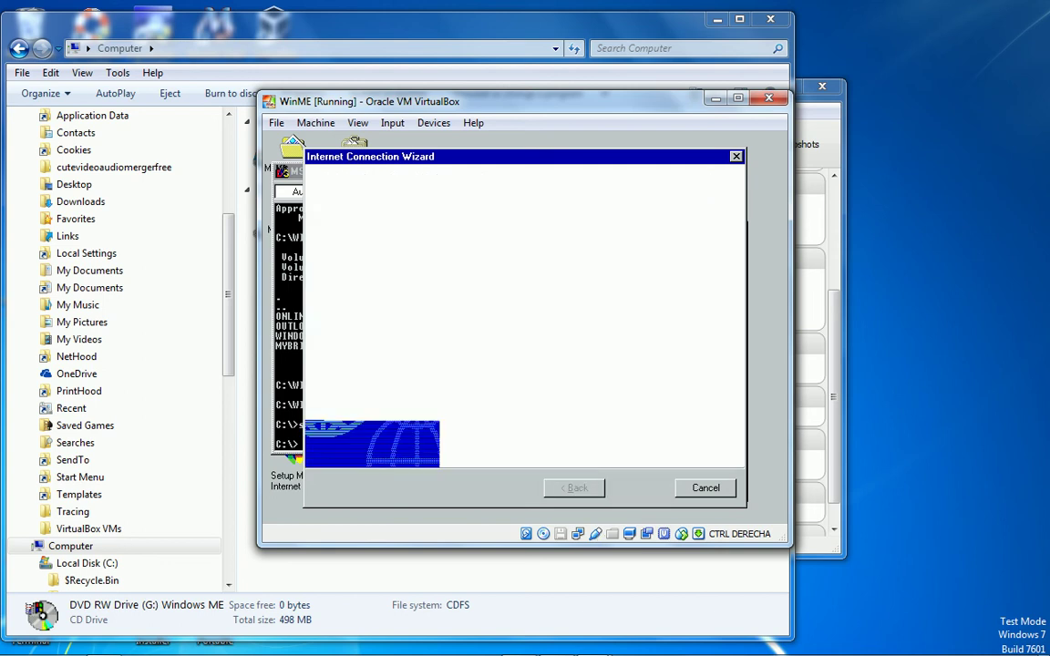
left_click(629, 488)
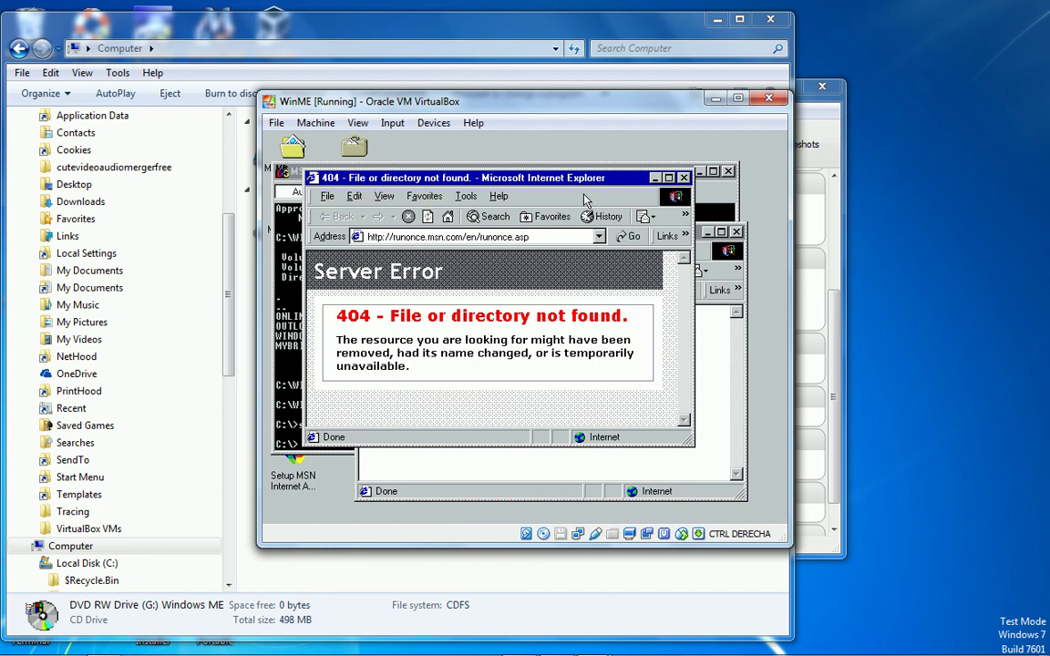
Step: In the MS-DOS Prompt, run cd windows, then exit to close the prompt
left_click(711, 264)
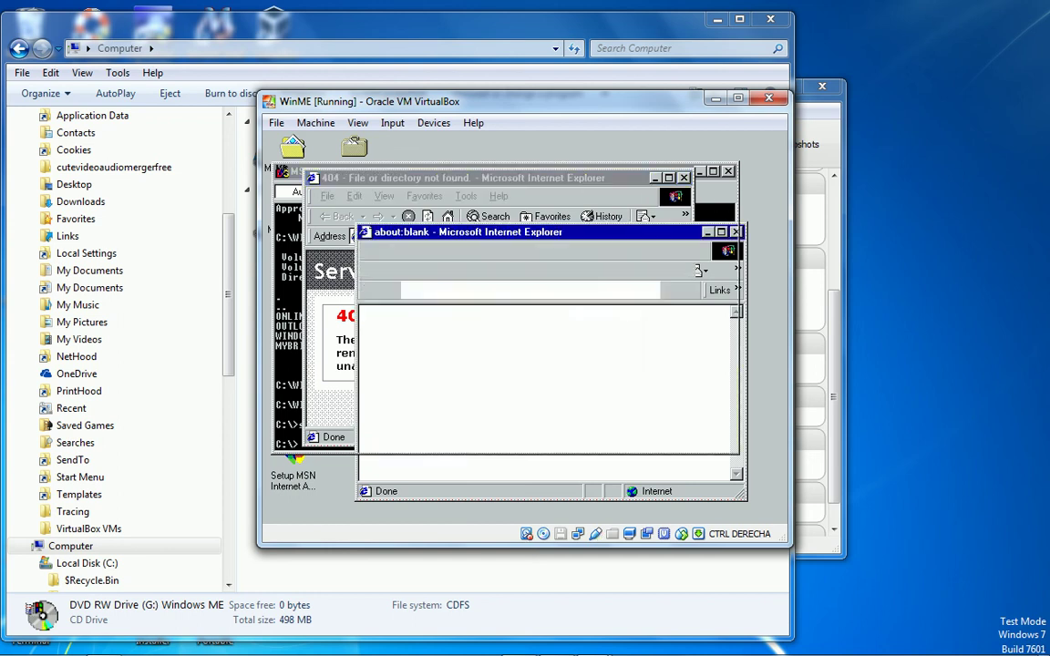
left_click(730, 239)
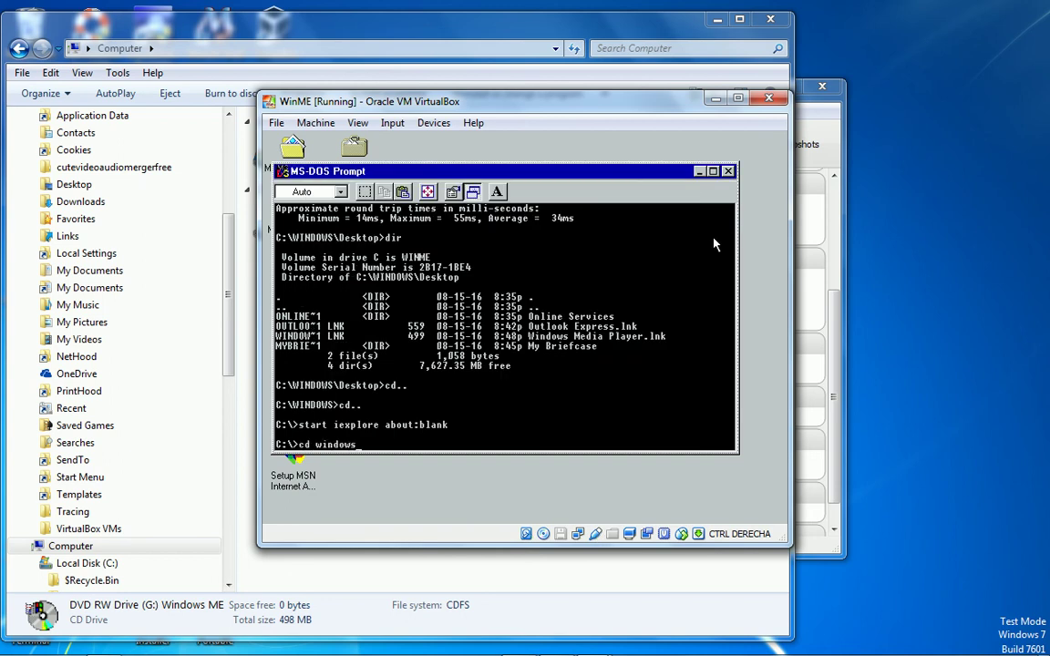
type("cd windows")
key("Return")
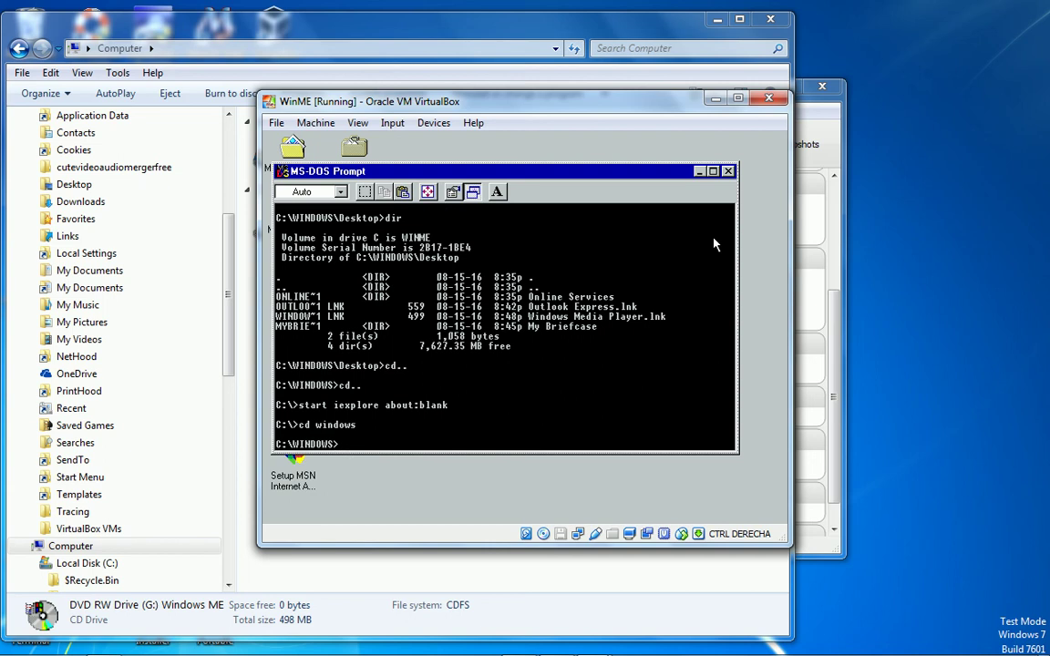
type("exit")
key("Return")
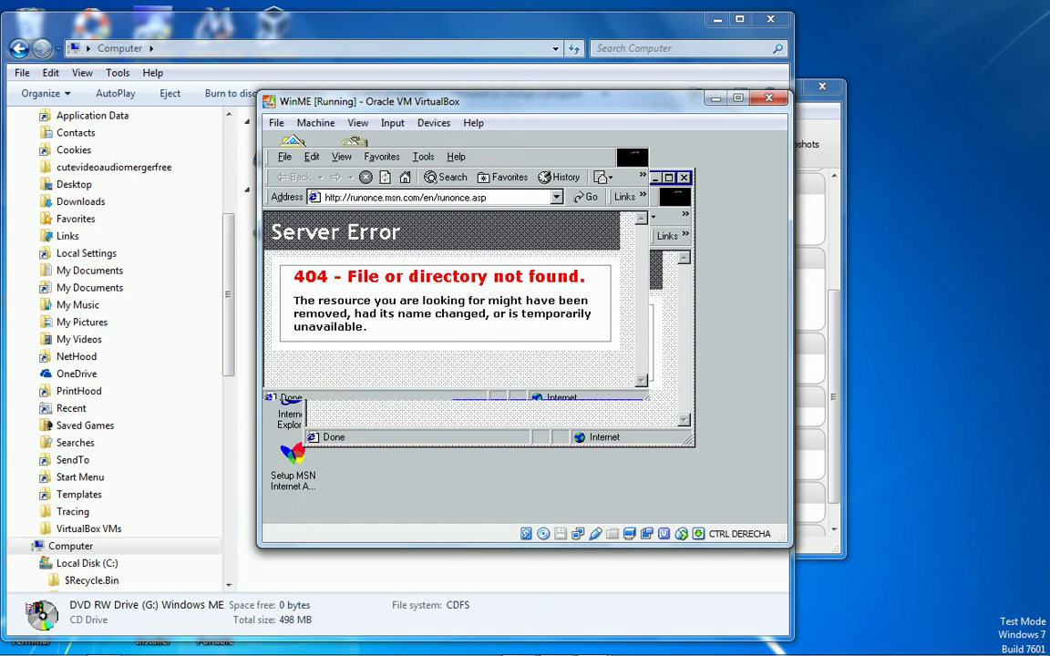
left_click(581, 197)
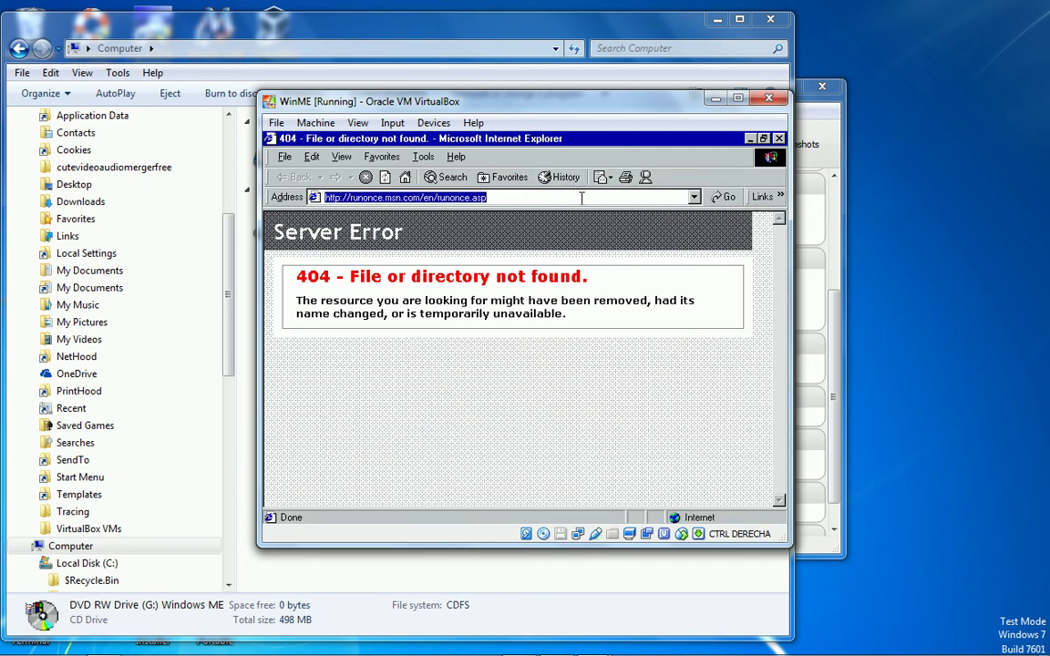
type("www.archive.org")
key("Return")
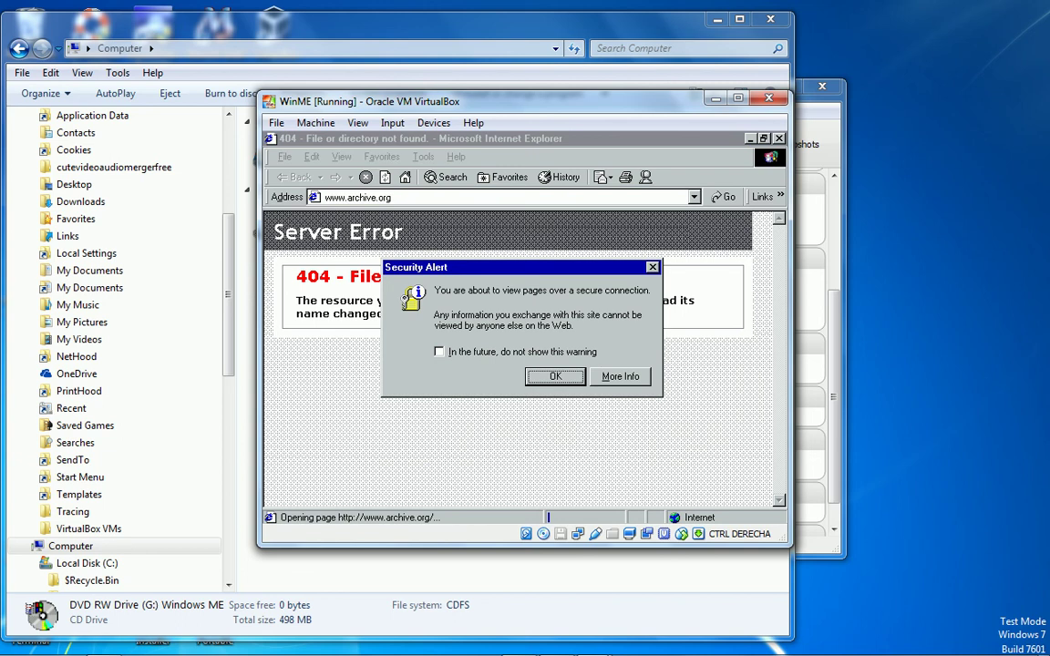
left_click(554, 377)
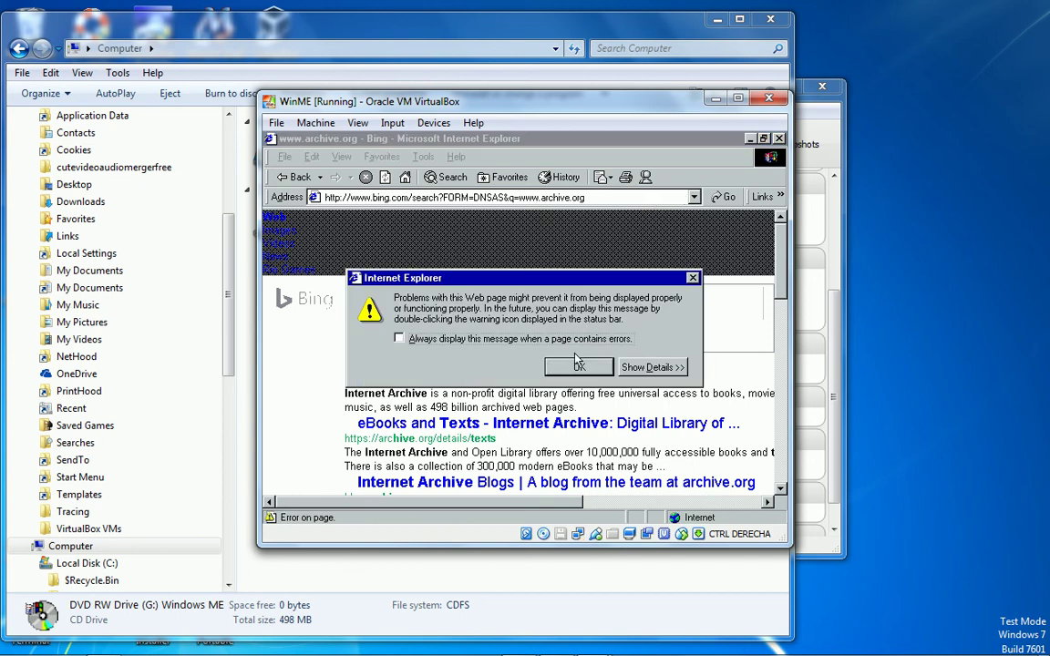
left_click(579, 368)
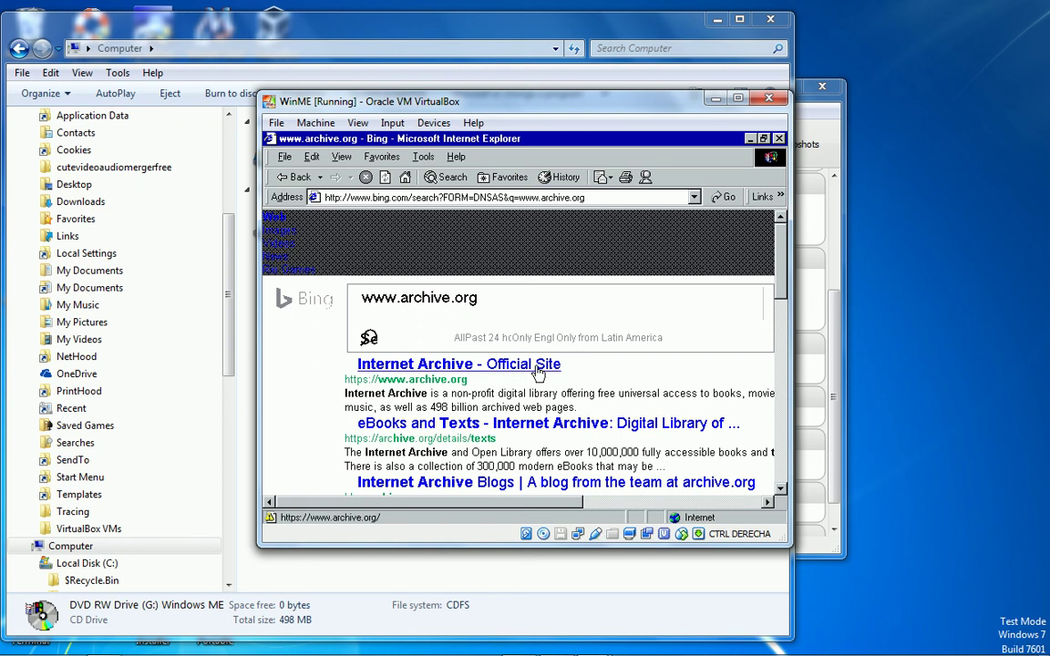
left_click(538, 368)
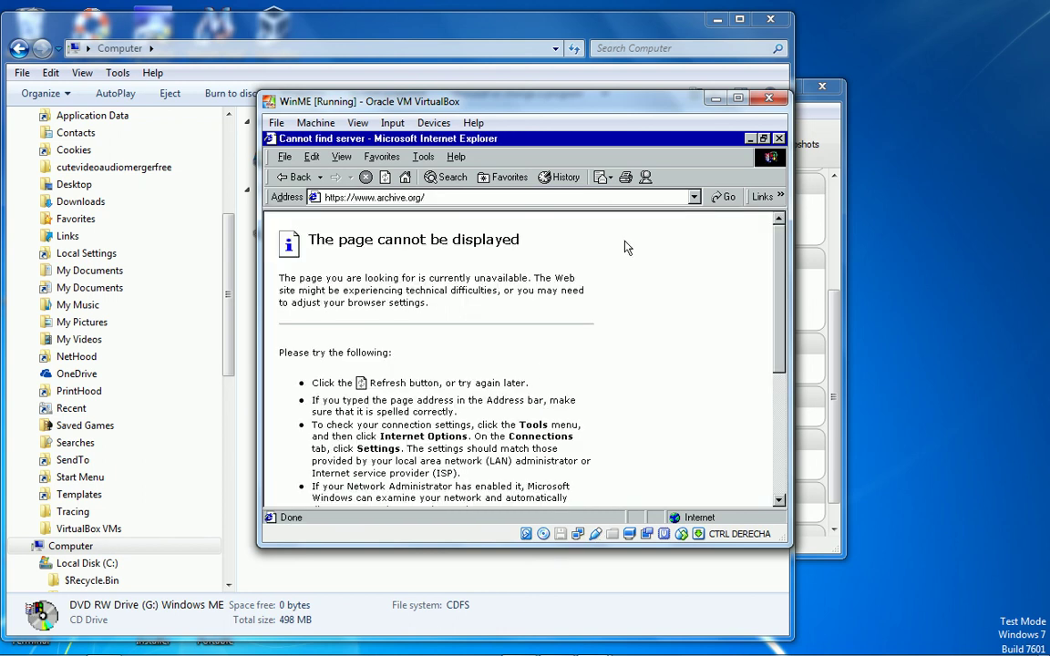
left_click(778, 139)
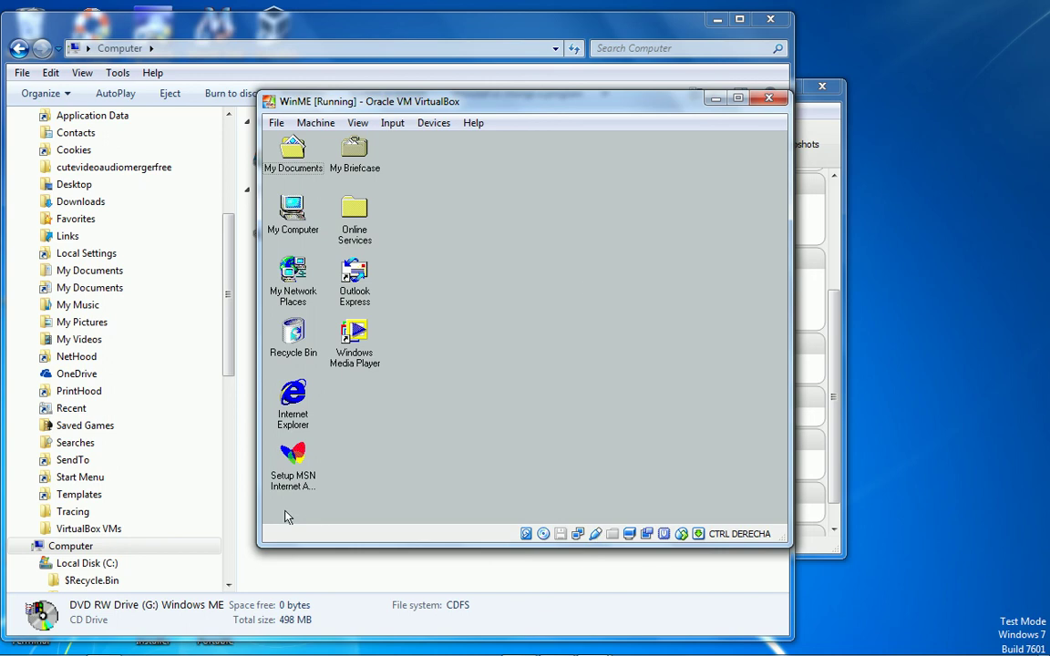
mouse_move(283, 536)
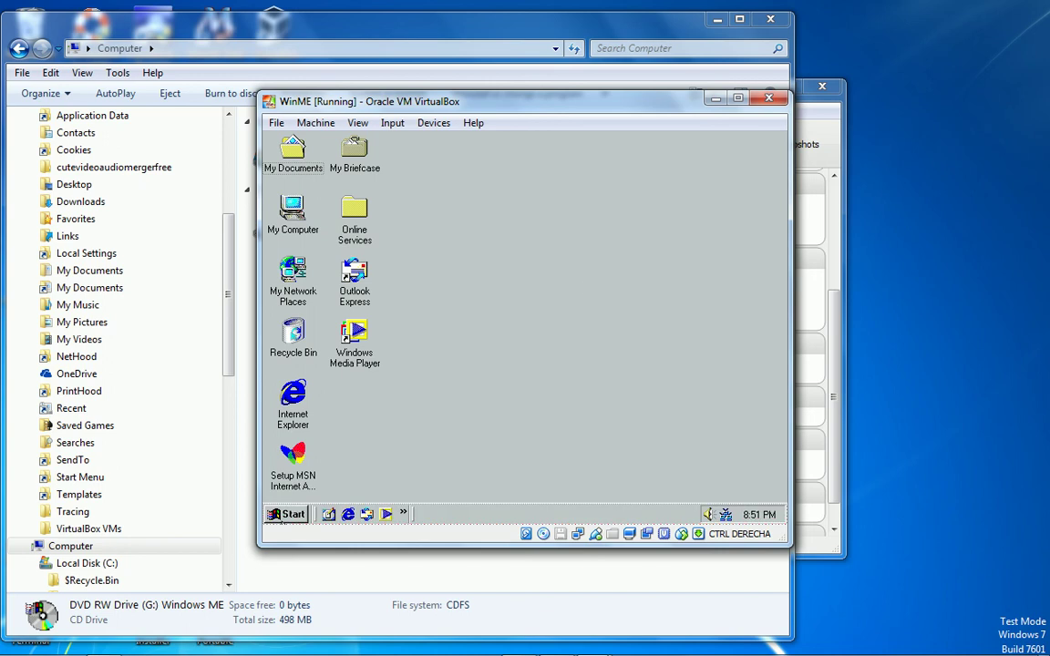
left_click(285, 514)
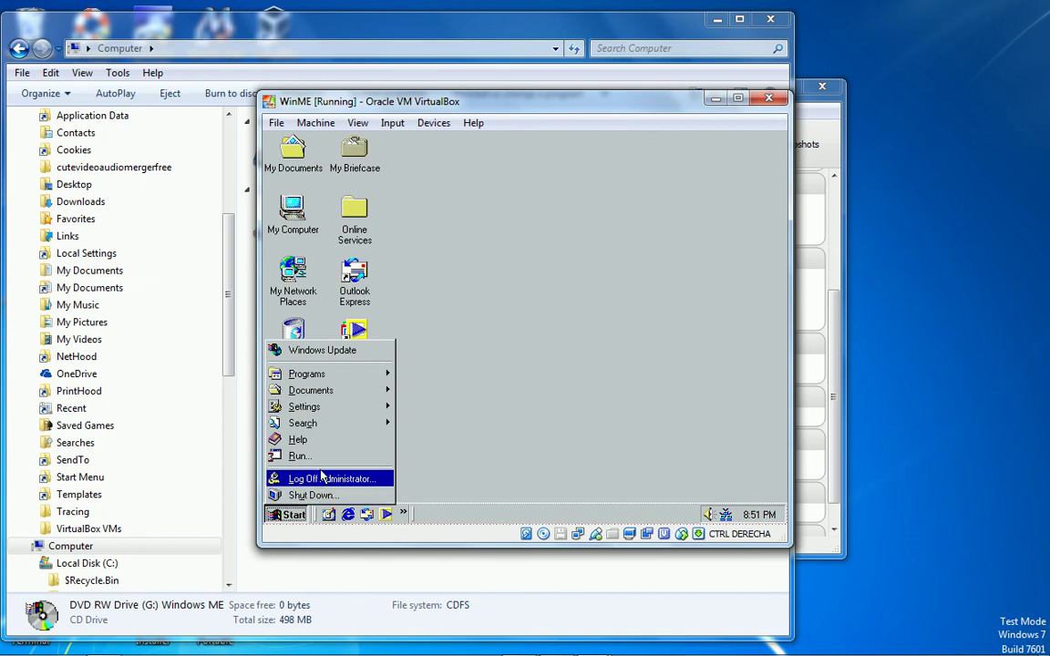
left_click(299, 455)
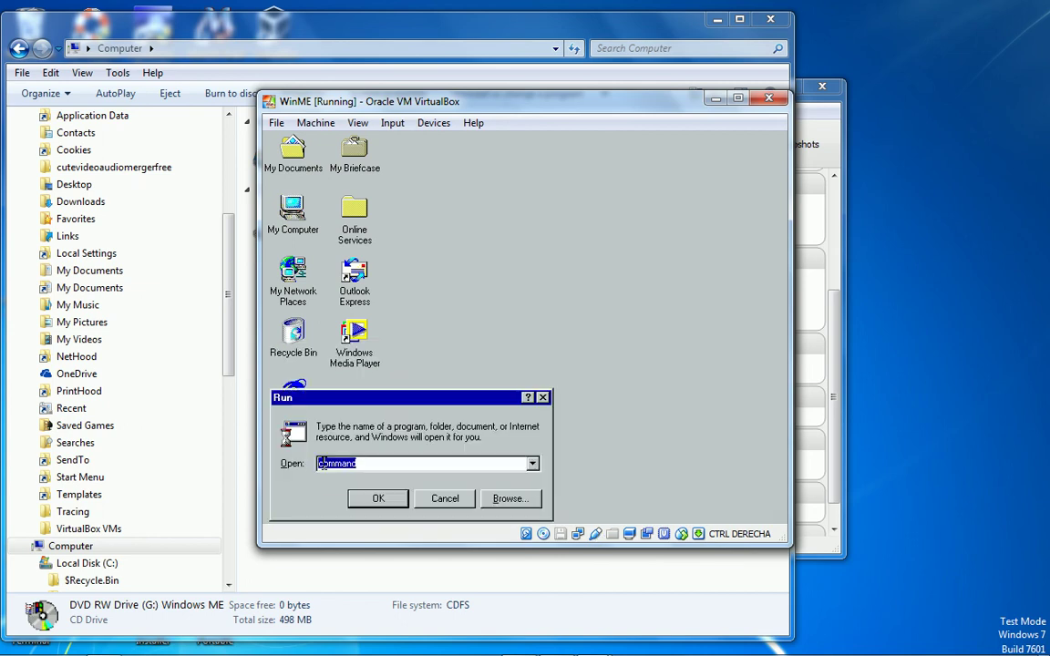
type("command")
key("Return")
type("p")
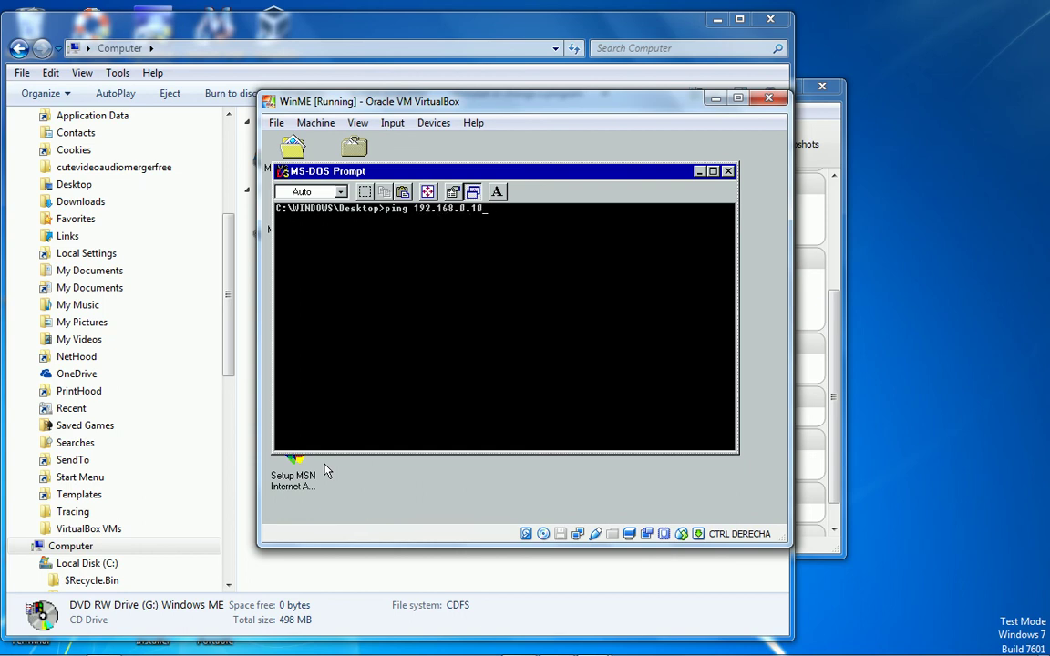
type("2")
key("Return")
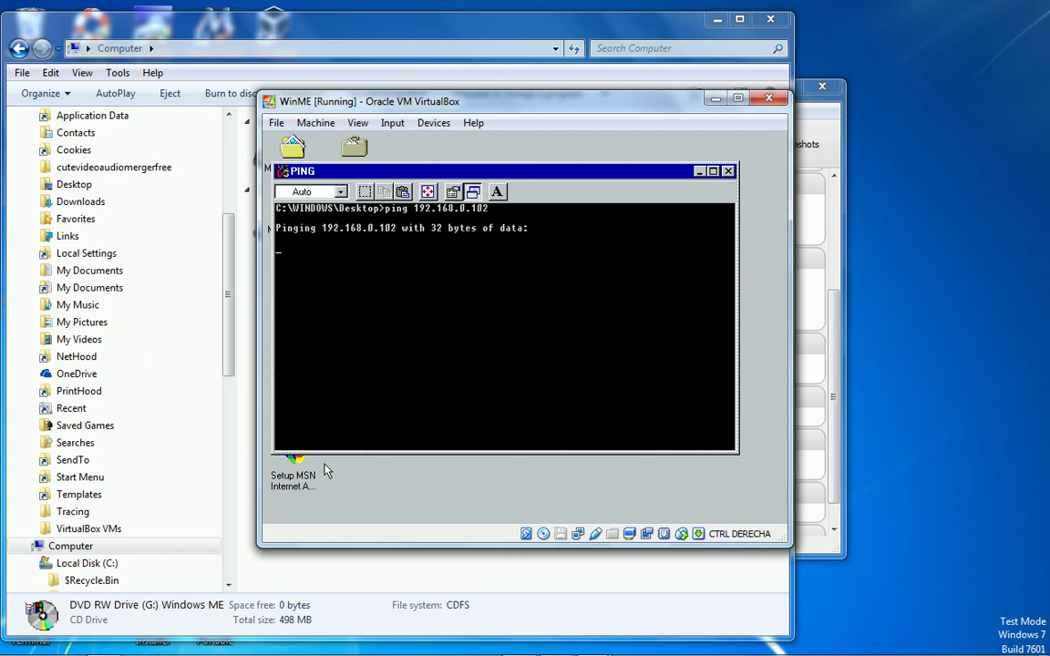
key("ctrl+c")
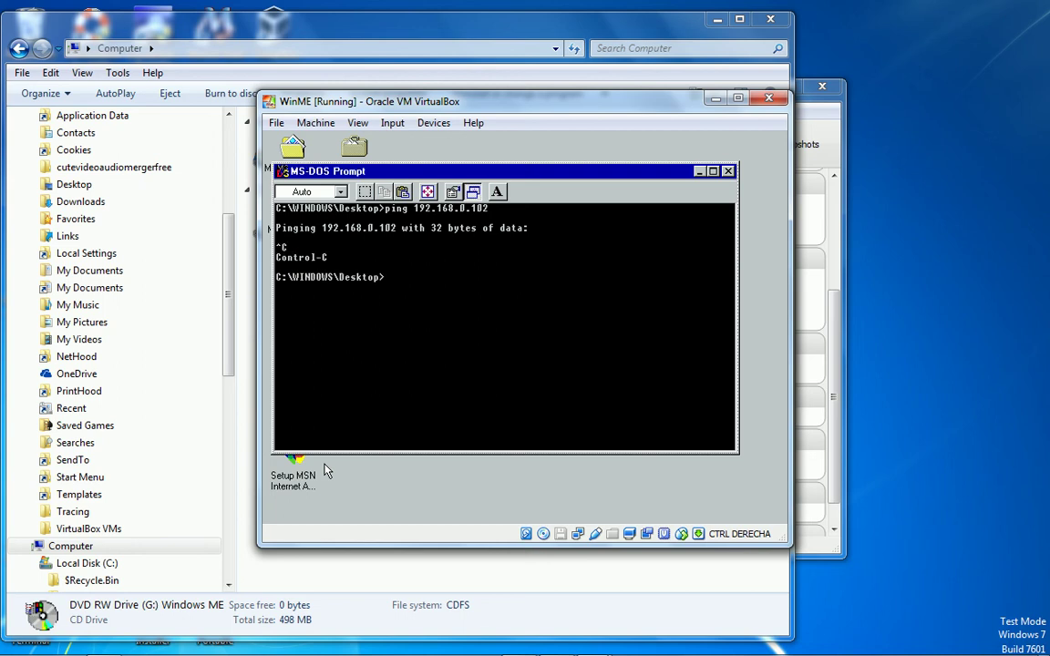
key("Return")
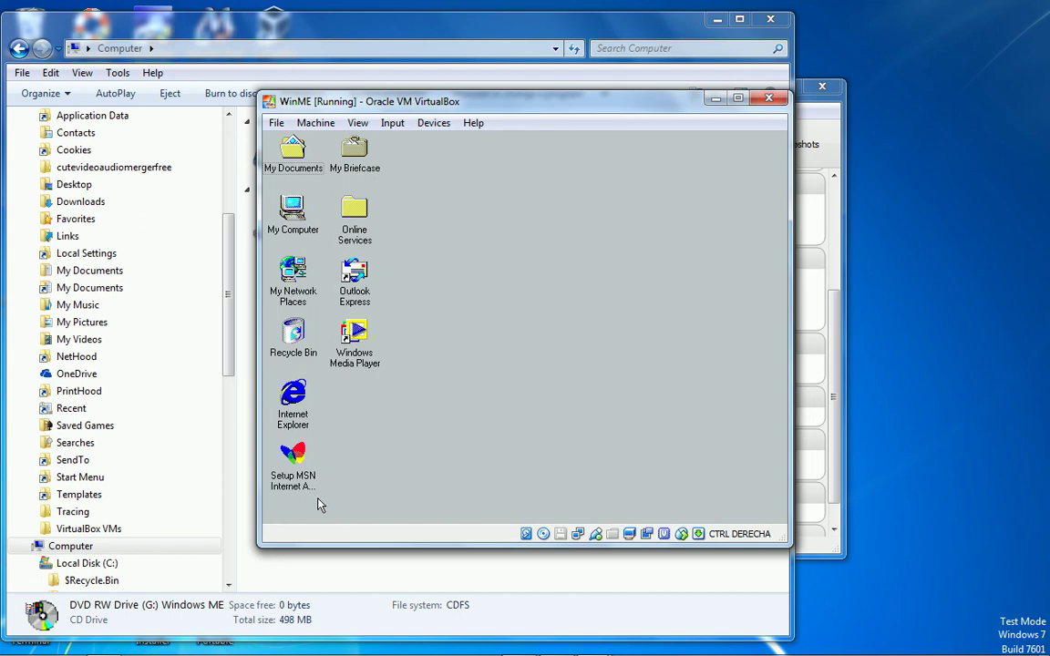
Step: Close the host's Explorer window
mouse_move(303, 523)
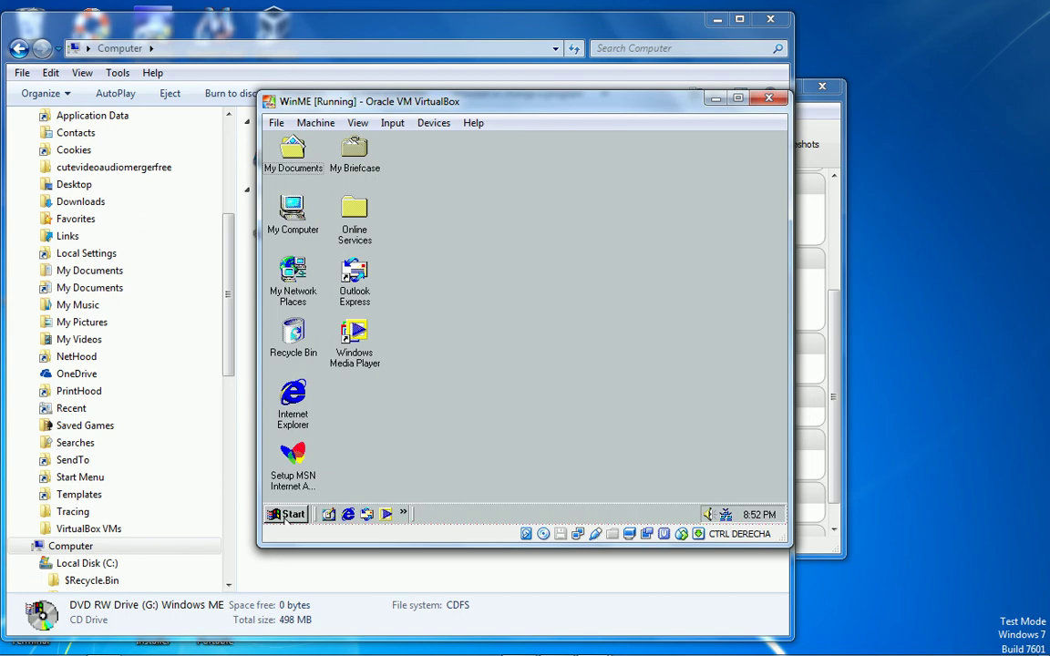
left_click(771, 24)
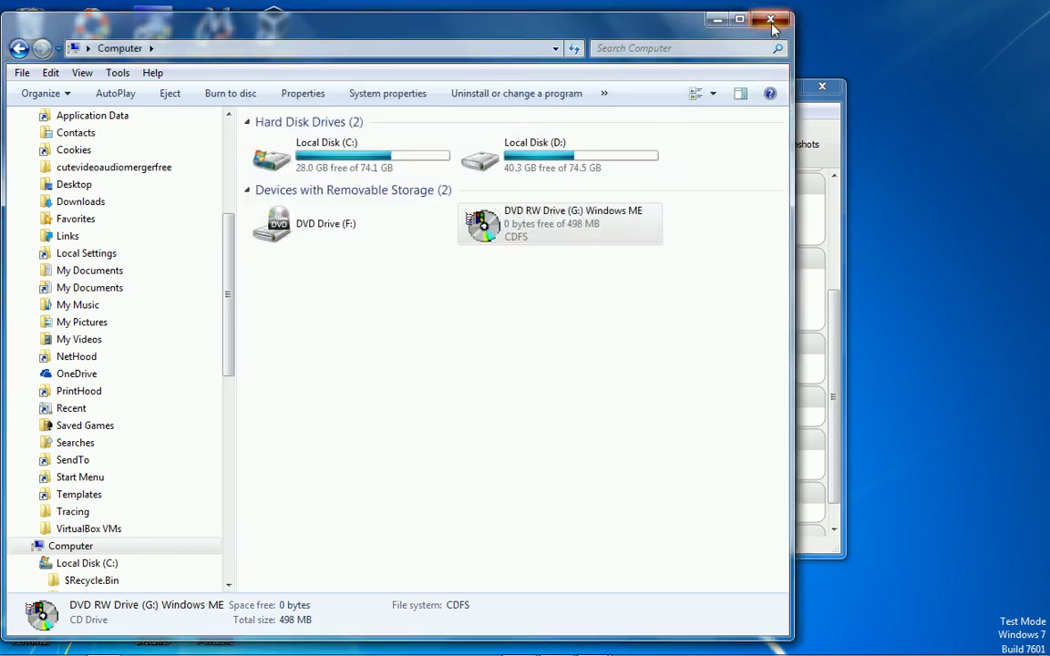
left_click(771, 20)
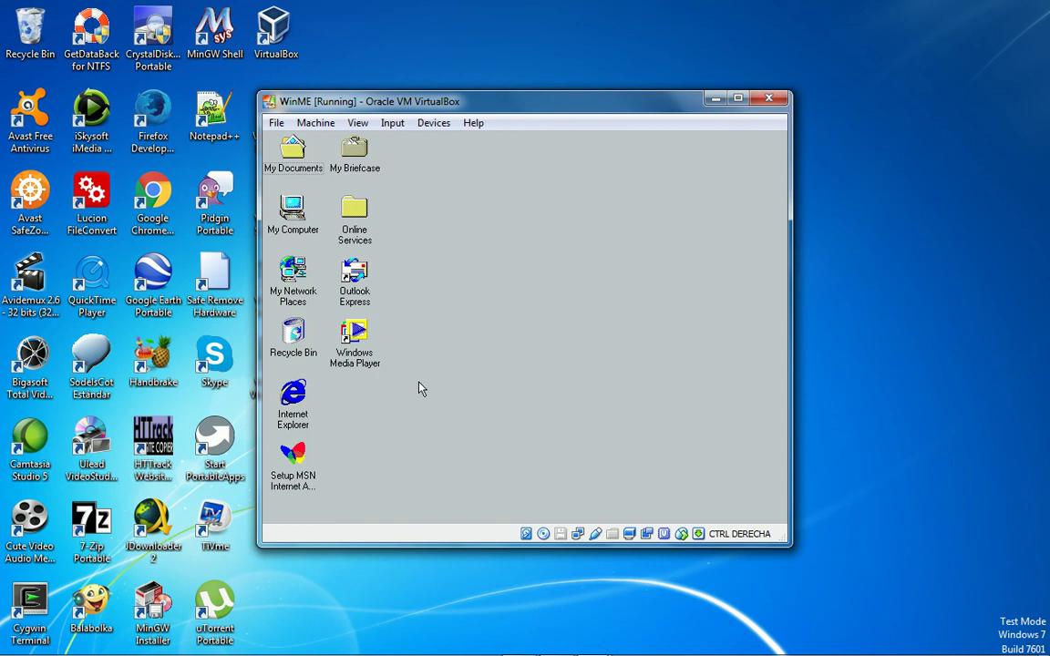
Step: Shut down the Windows Me guest from its Start menu's Shut Down dialog
left_click(286, 514)
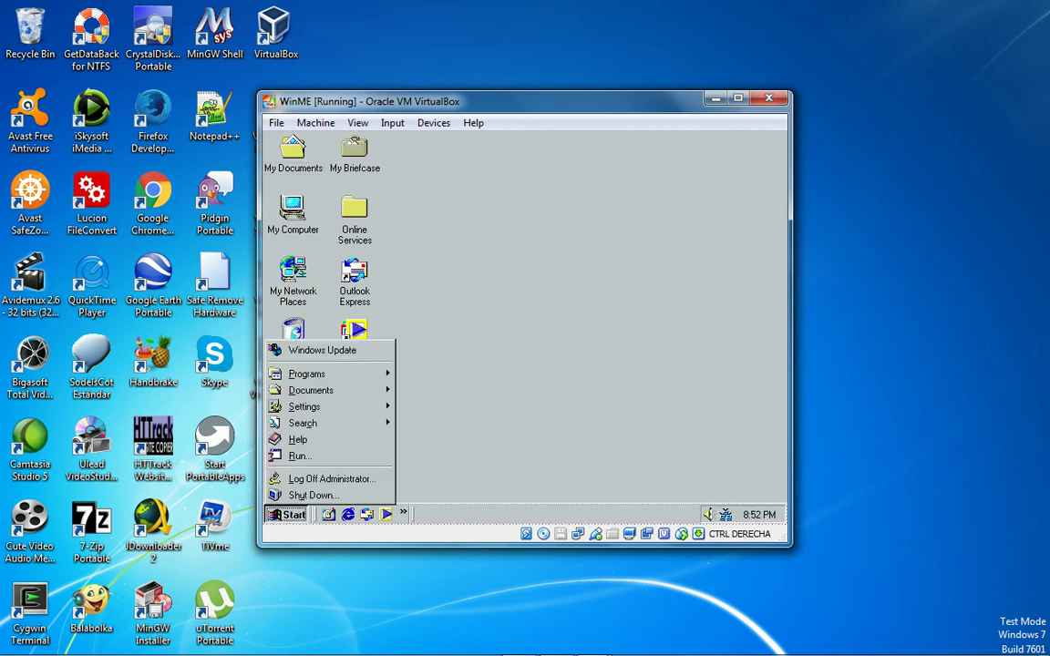
left_click(305, 495)
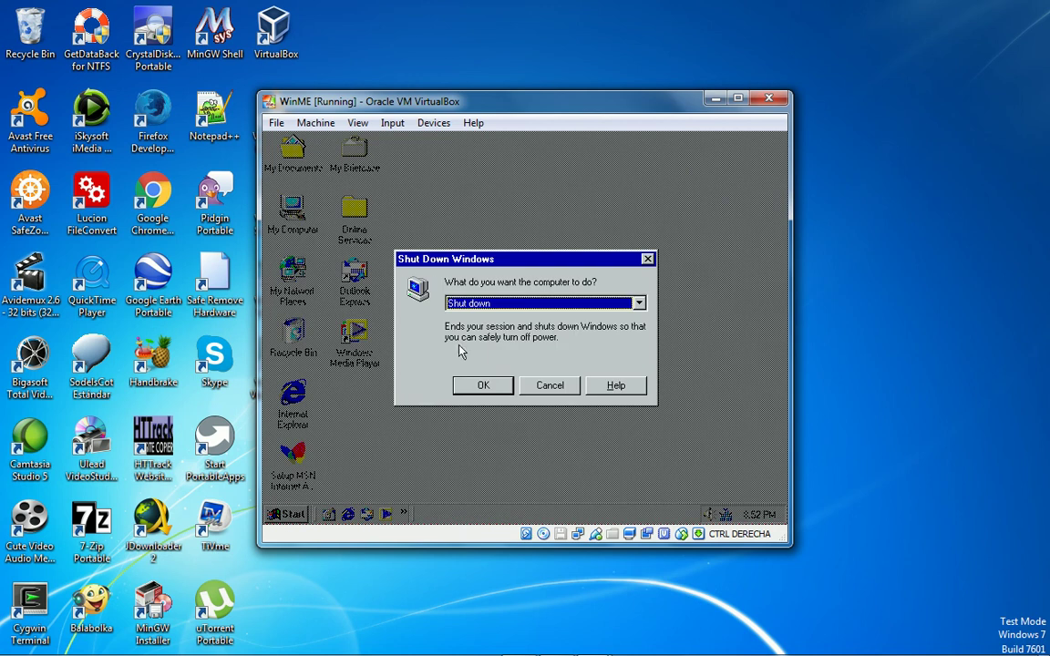
left_click(482, 386)
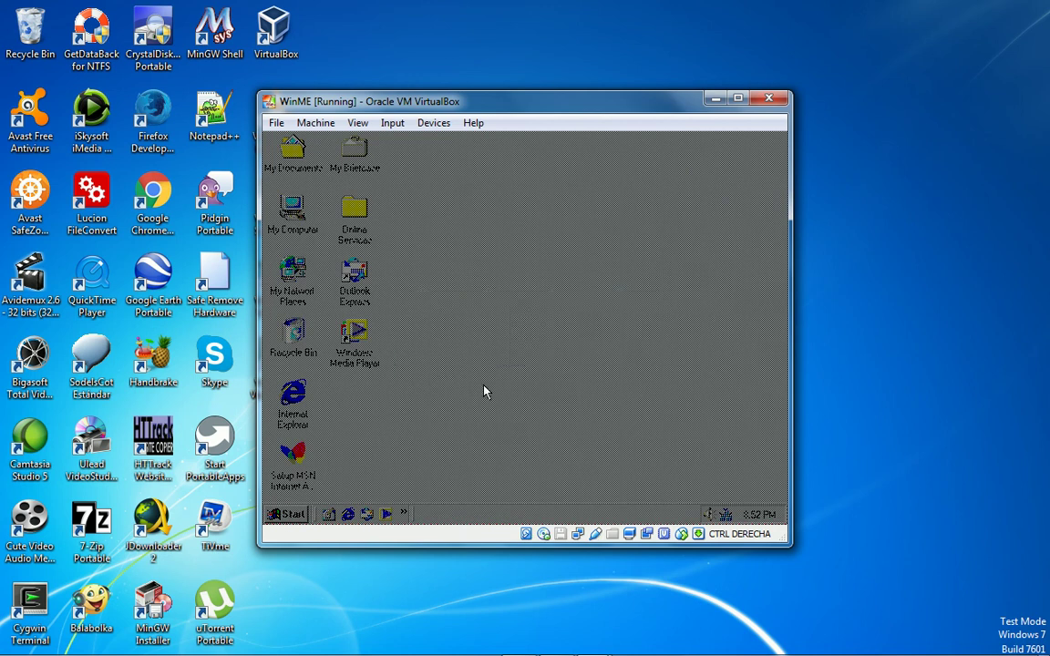